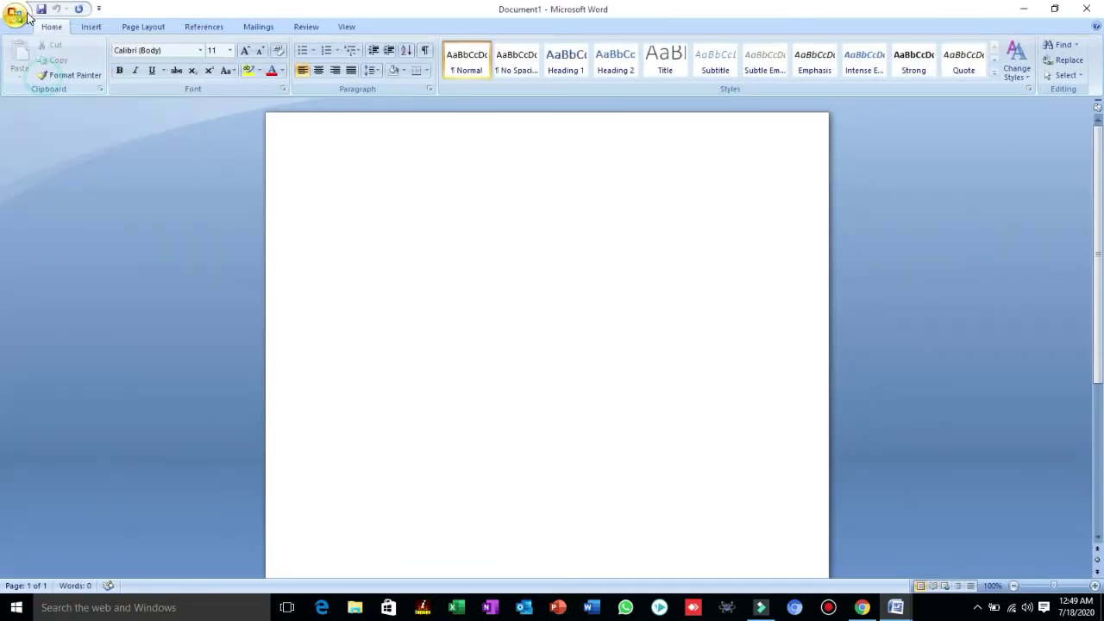
- Set the blank page to Landscape orientation and apply Narrow margins of 0.5 inches on all sides
left_click(142, 29)
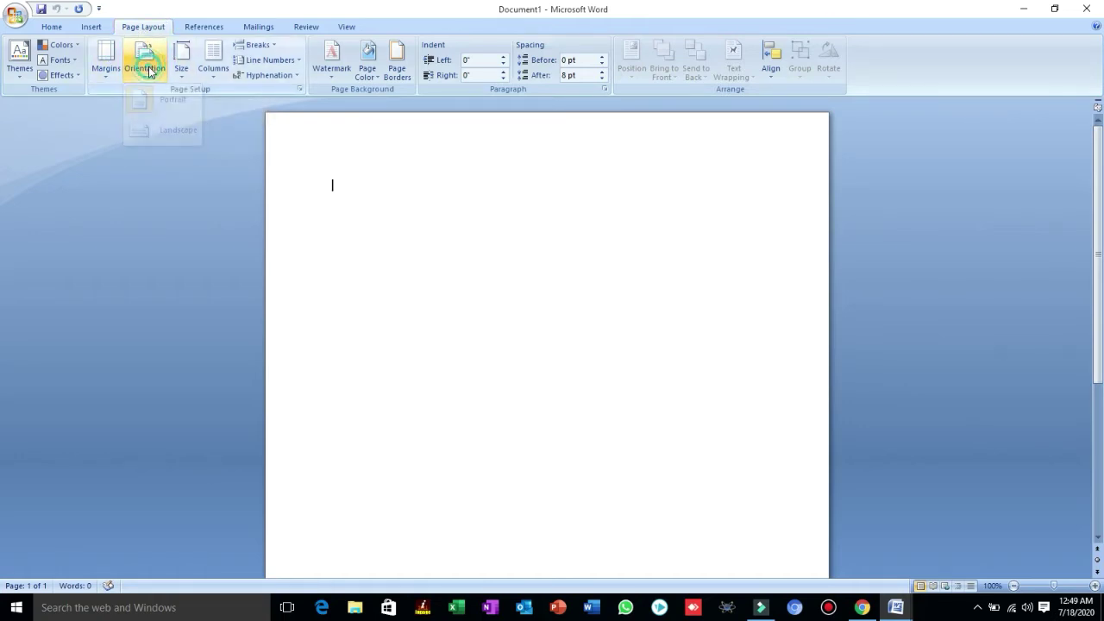
left_click(149, 71)
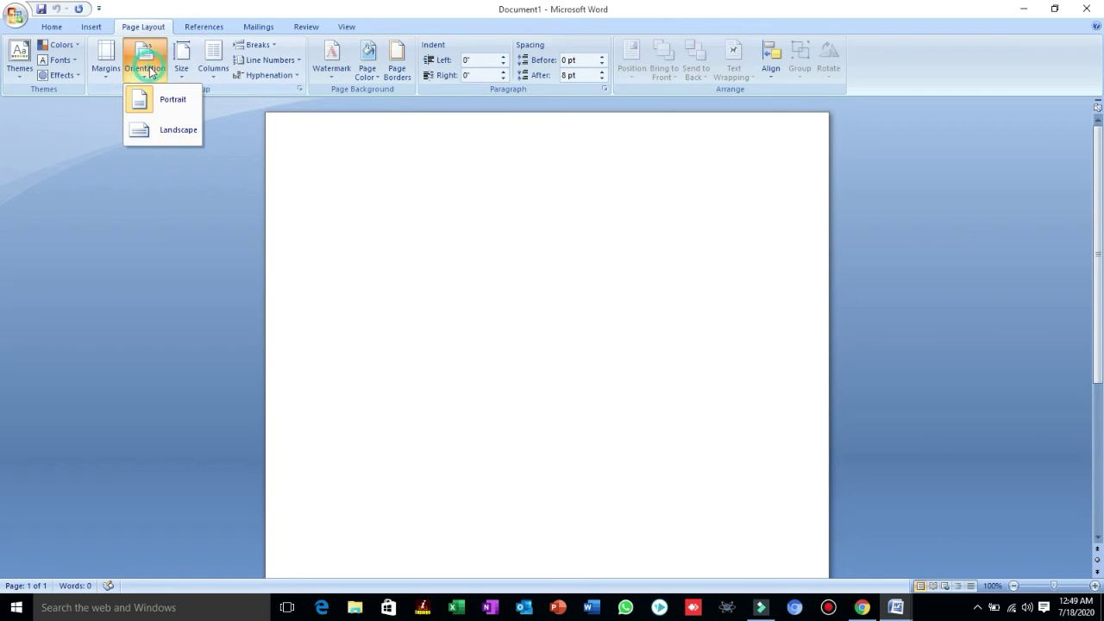
left_click(167, 138)
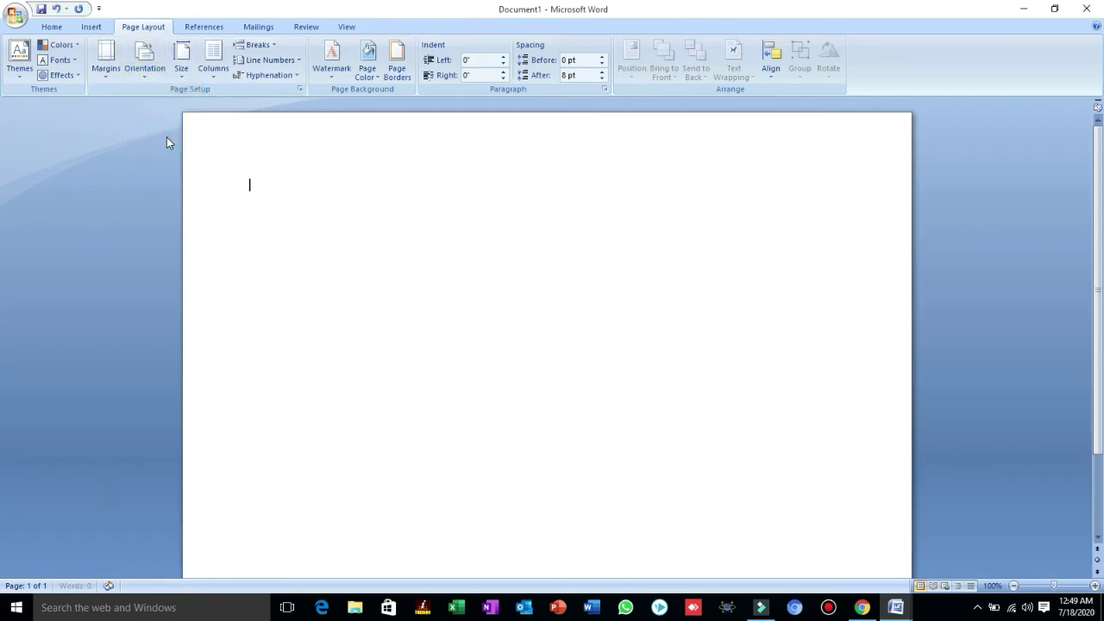
left_click(107, 73)
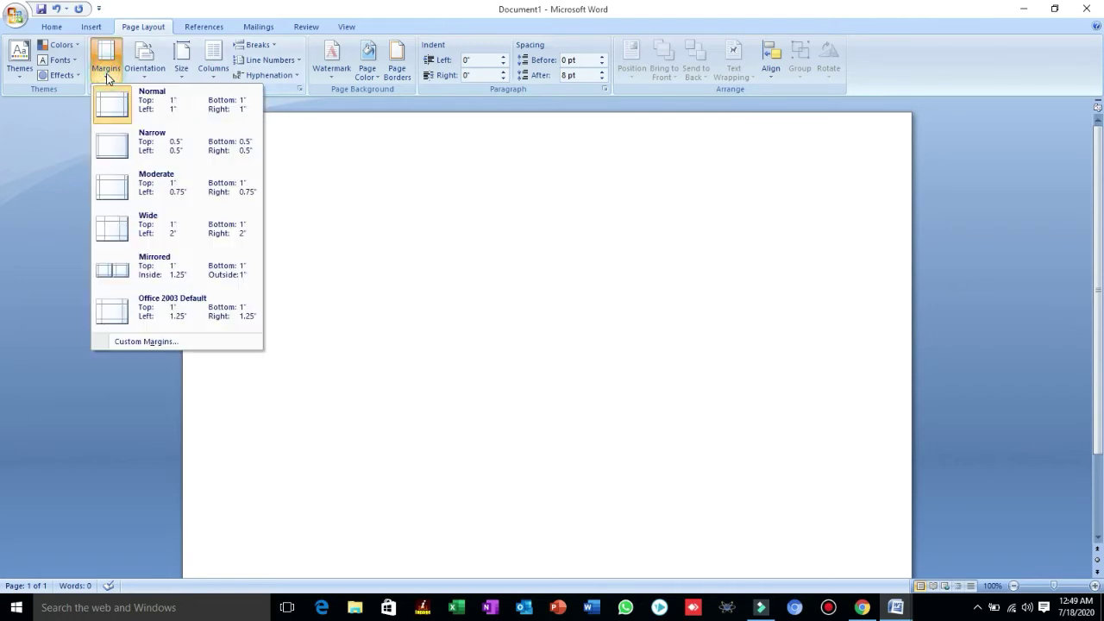
left_click(158, 149)
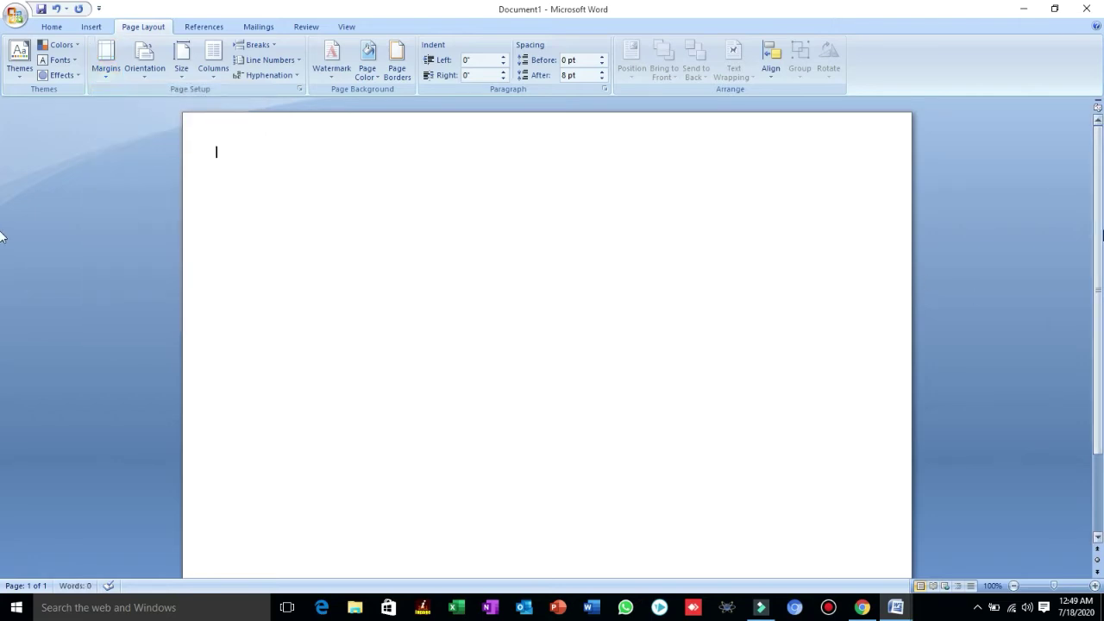
left_click_drag(1099, 248, 1100, 385)
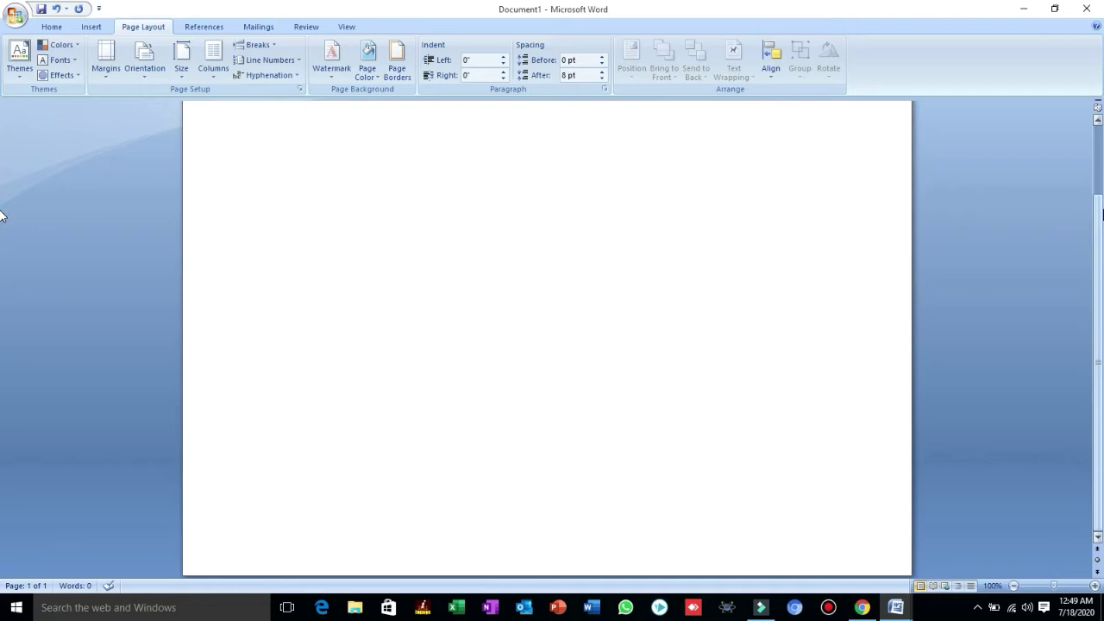
left_click_drag(1100, 212, 1102, 162)
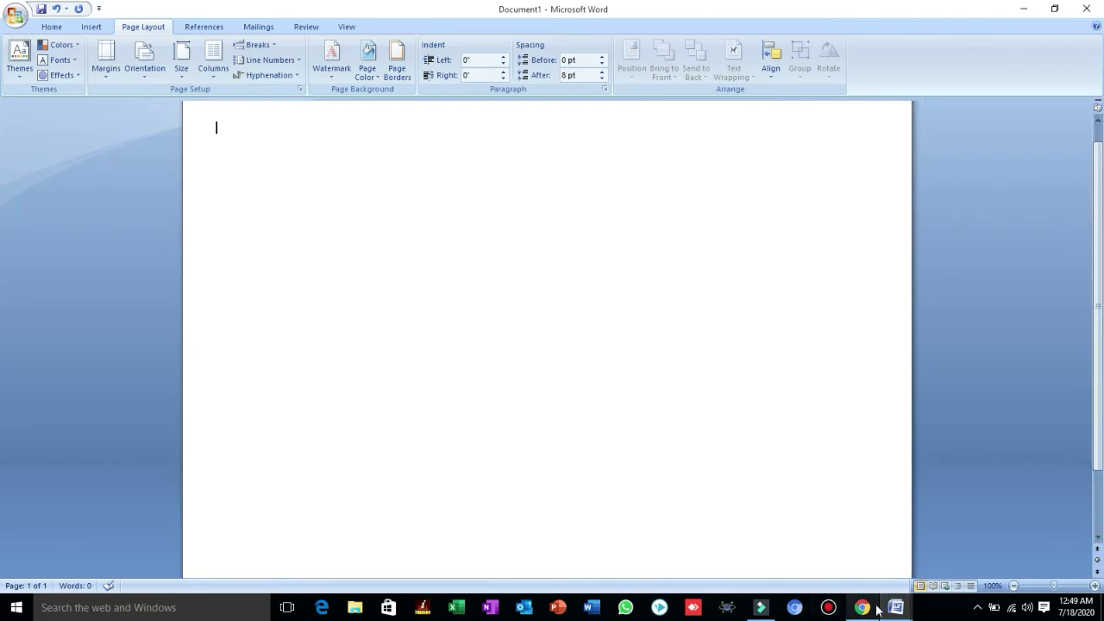
- Switch to Chrome and search Google Images for "certificate border" in a new browser tab
mouse_move(861, 607)
left_click(860, 524)
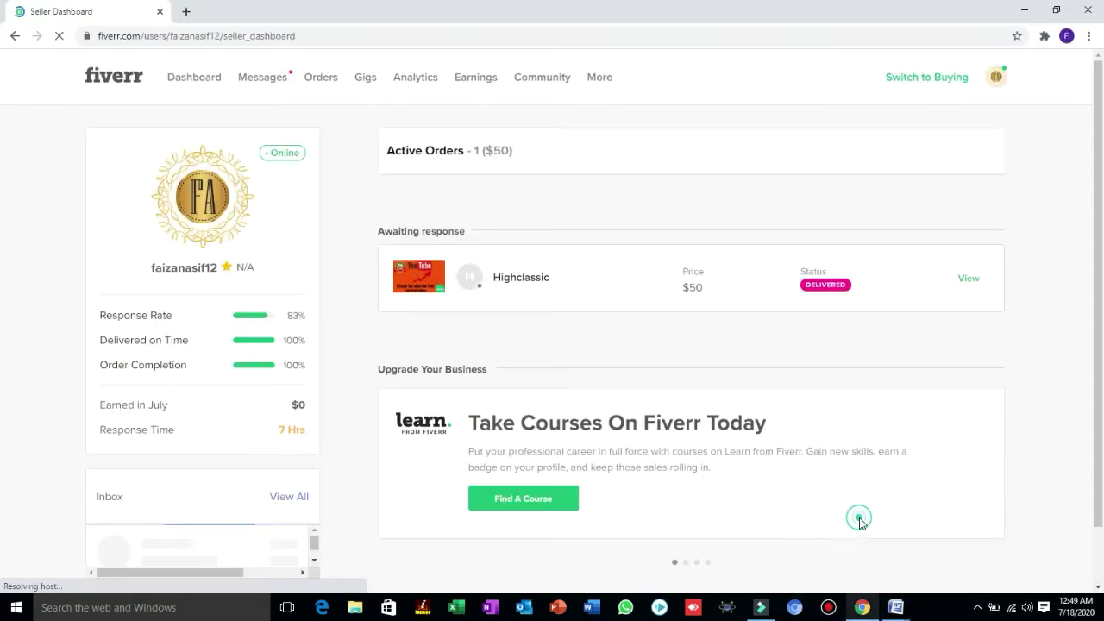
left_click(187, 10)
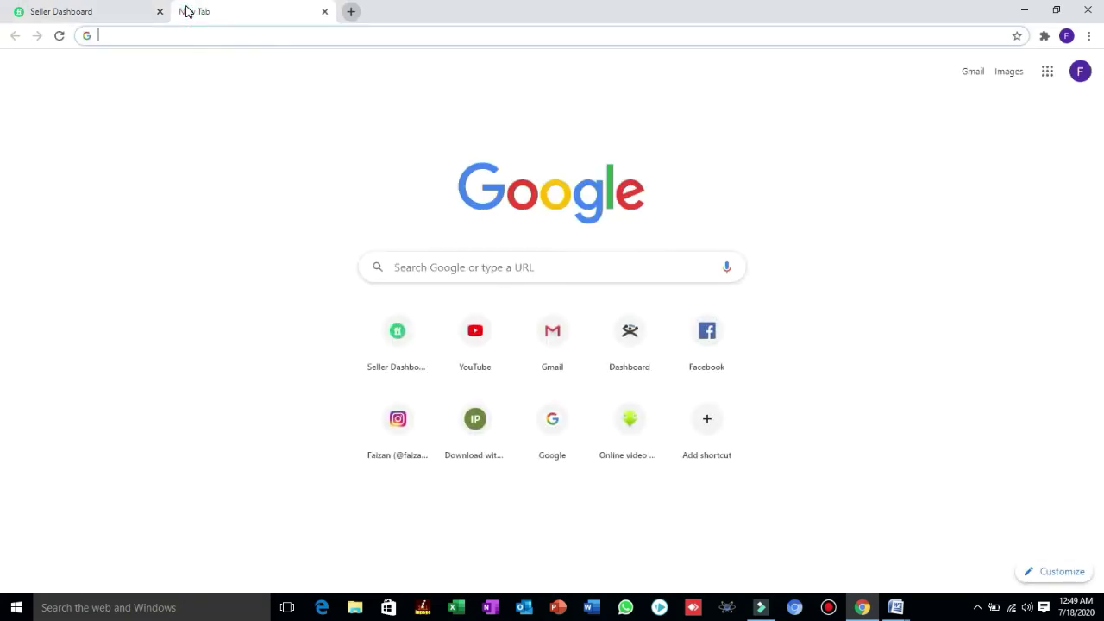
type("certificate border")
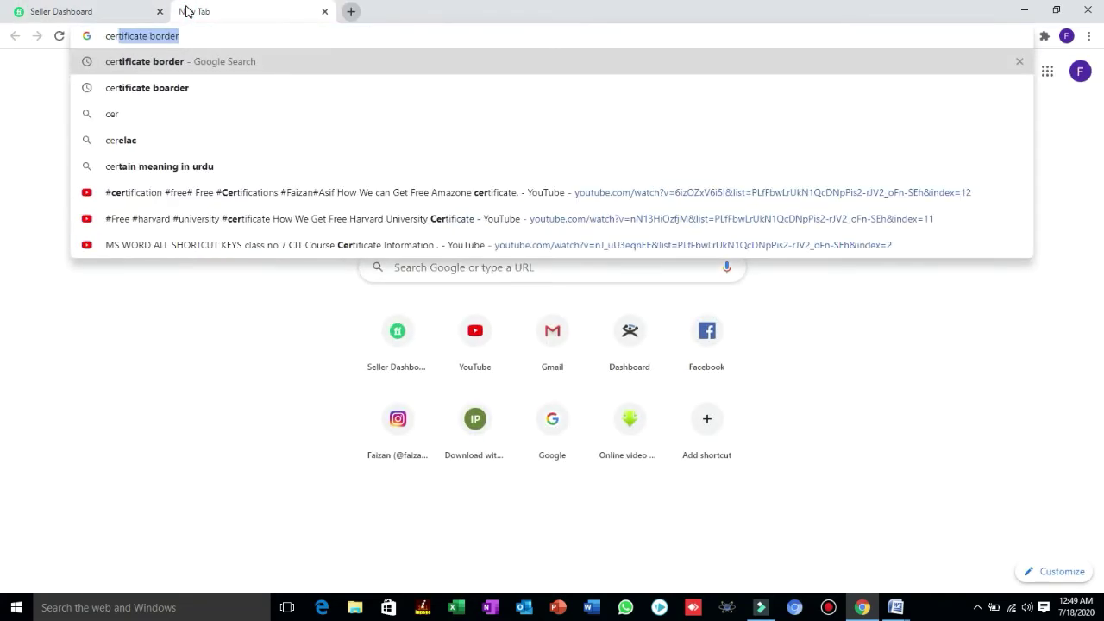
key("Return")
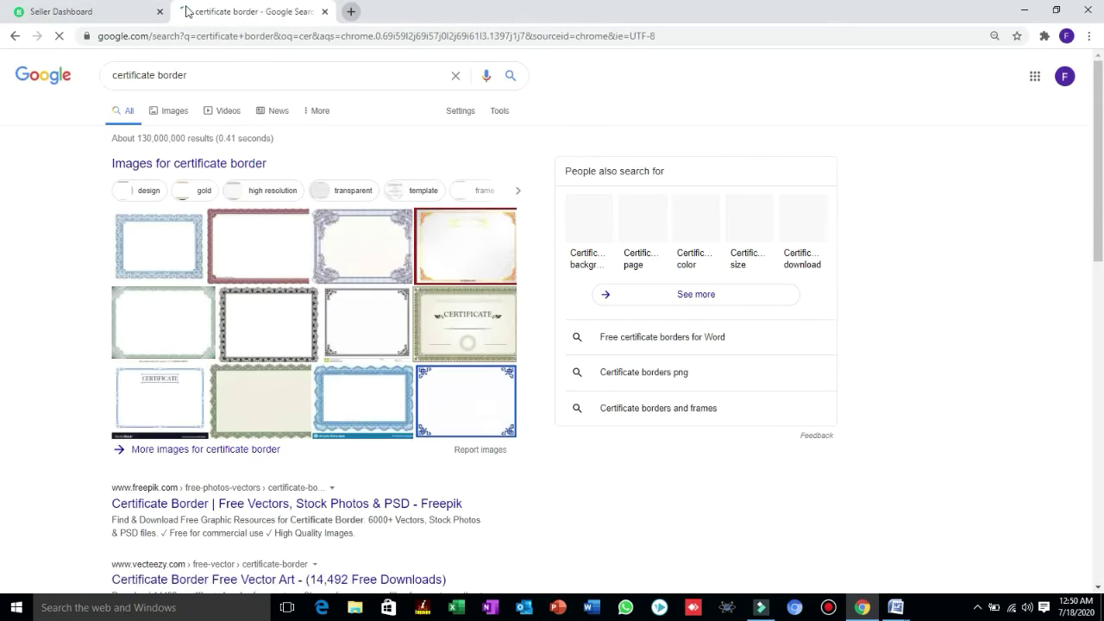
left_click(172, 112)
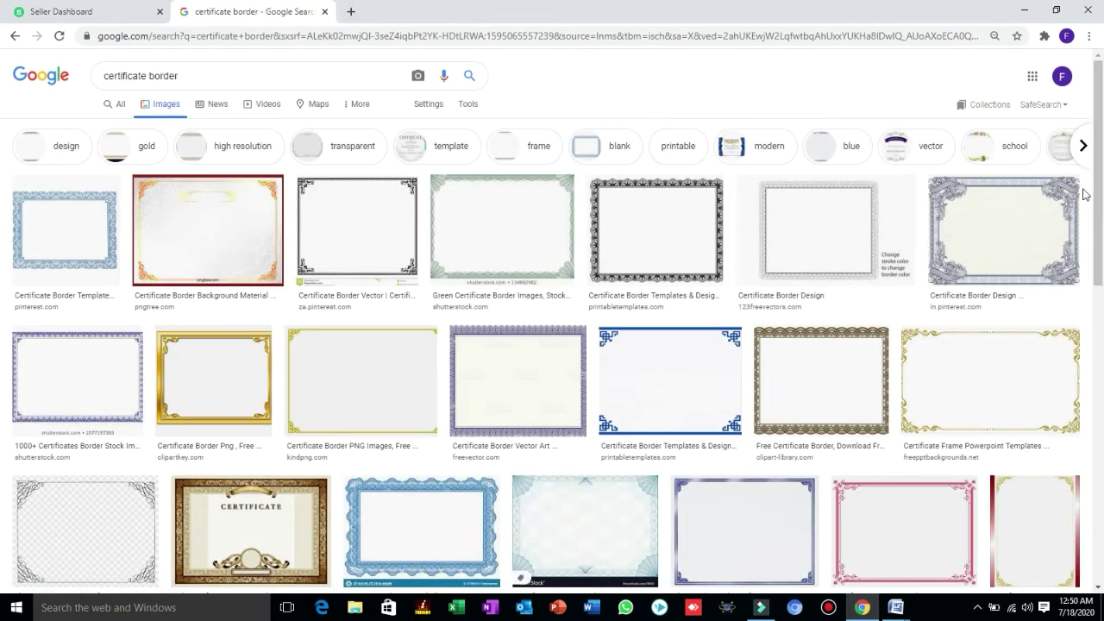
- Browse the certificate border images and open the preview of the blue-grey border with ornate scroll corners from Pinterest
scroll(1099, 205, "down", 10)
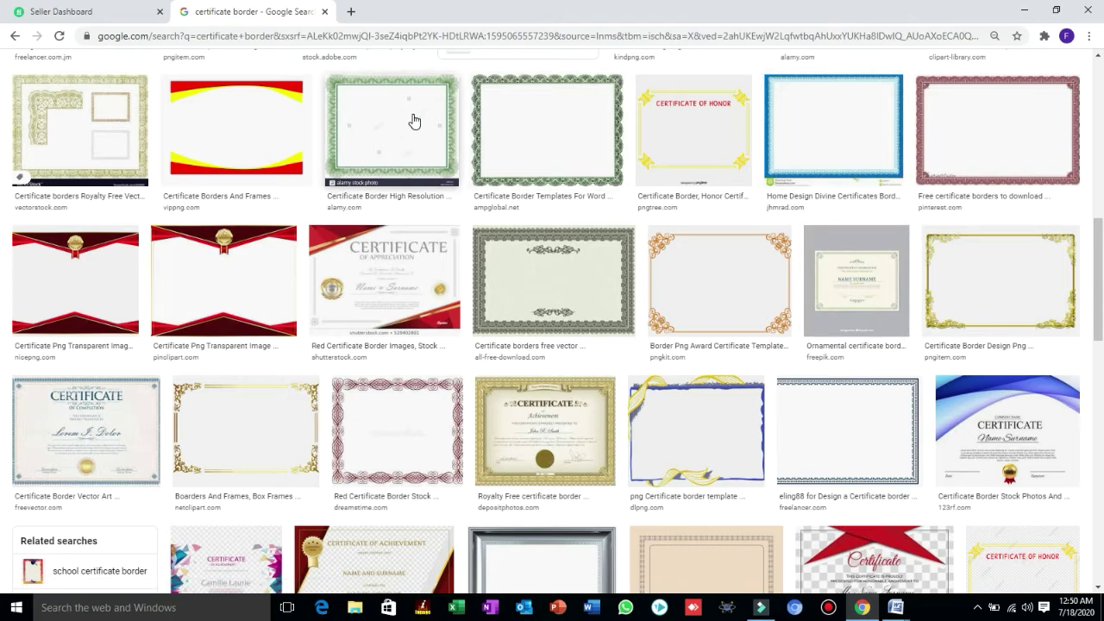
left_click(552, 267)
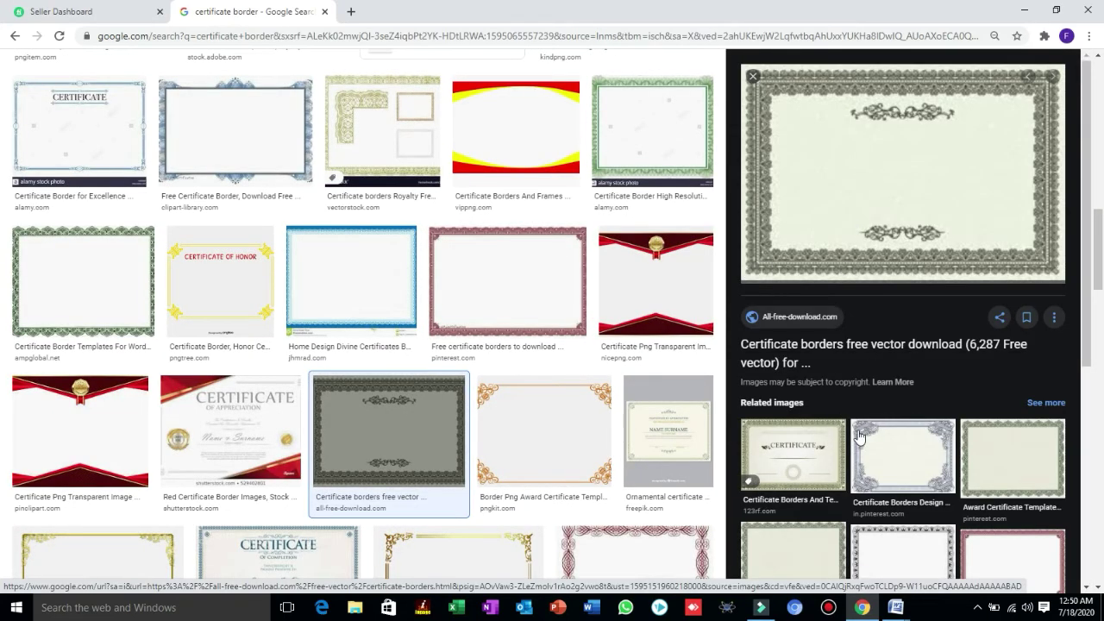
left_click(902, 457)
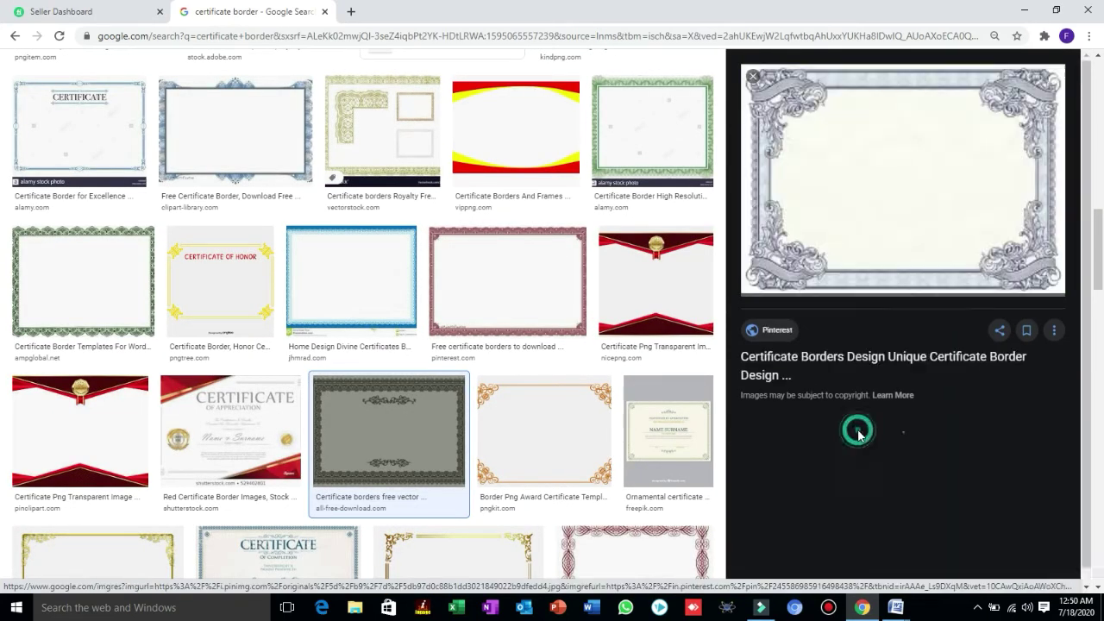
- Save the previewed certificate border image to the Desktop as a JPEG file named 123
right_click(874, 170)
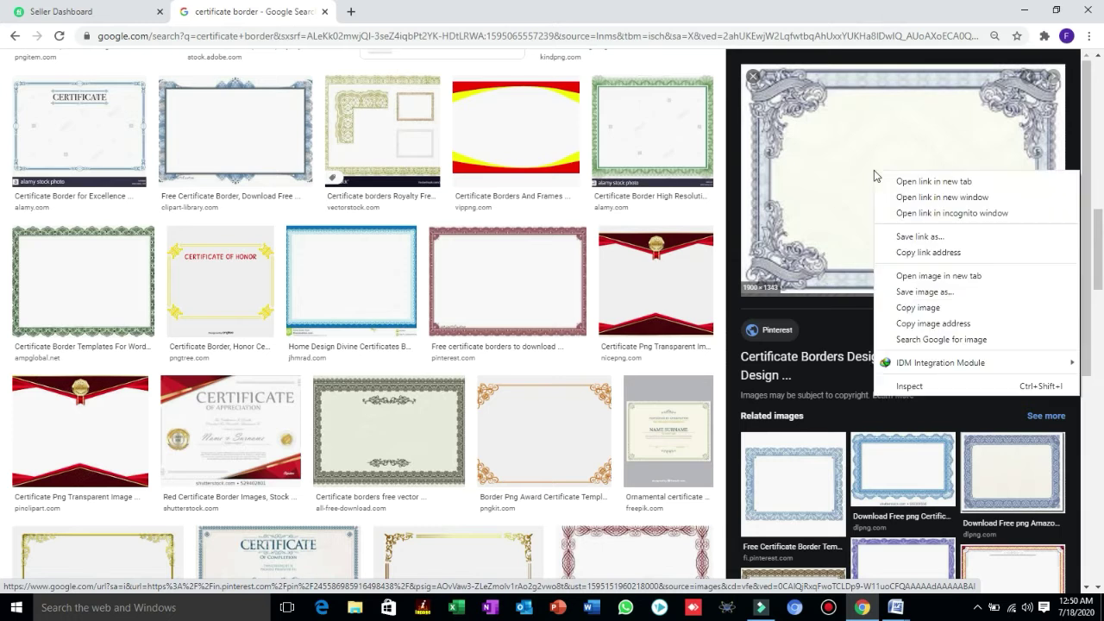
left_click(928, 296)
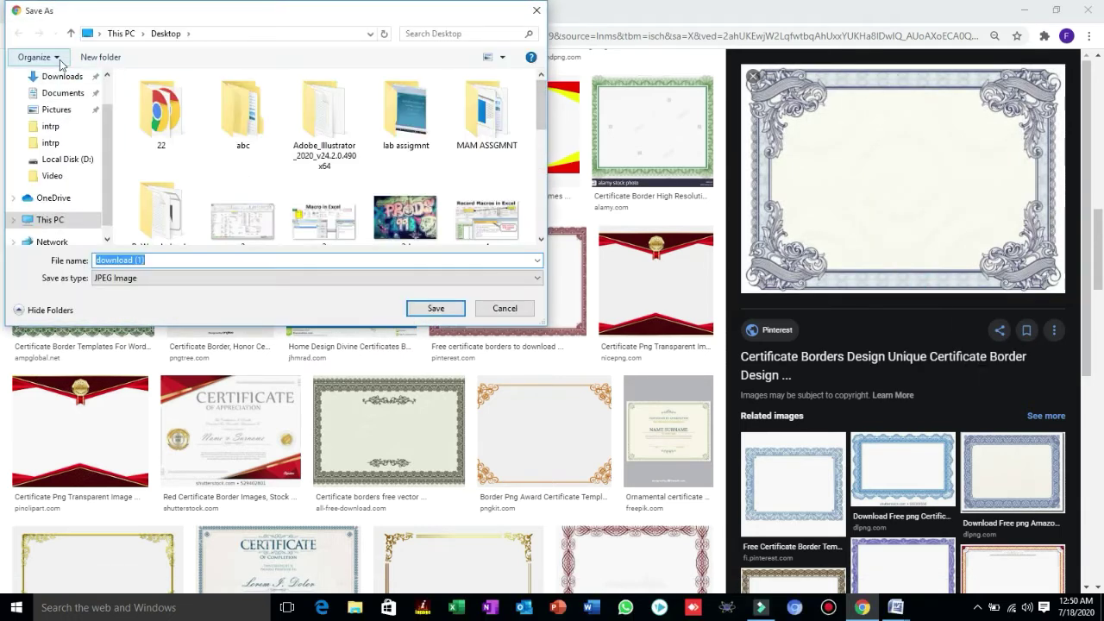
left_click(107, 75)
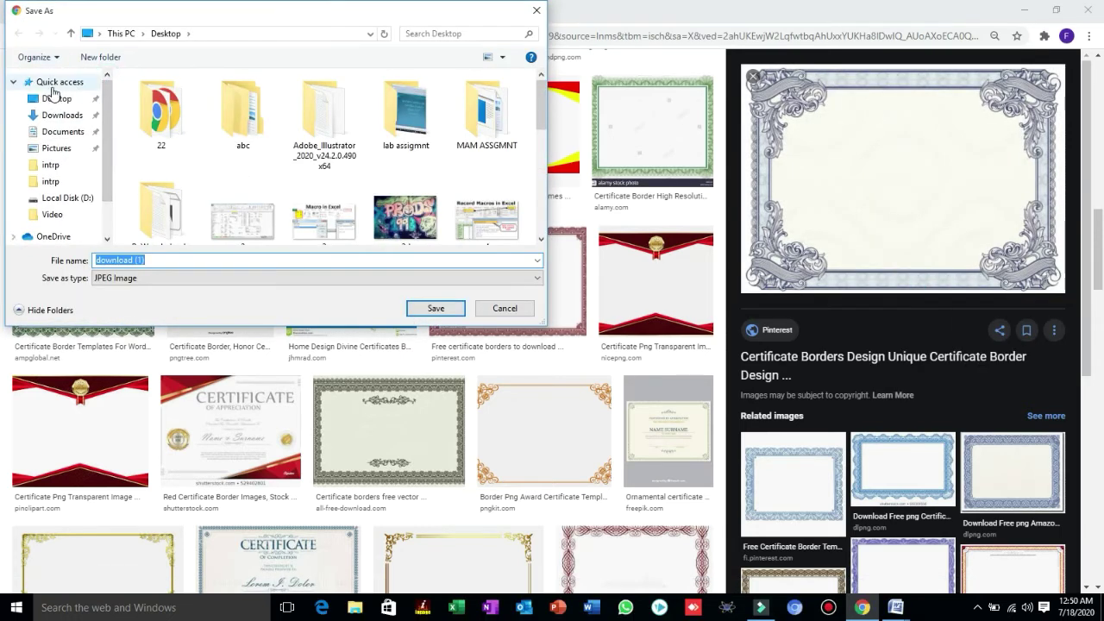
left_click(53, 83)
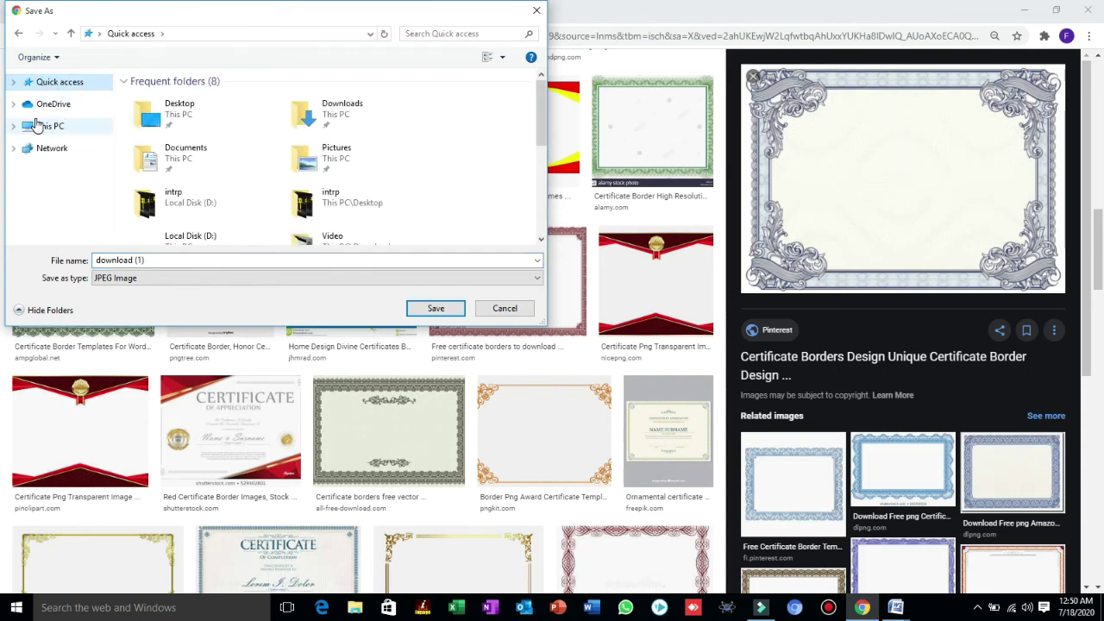
left_click(37, 126)
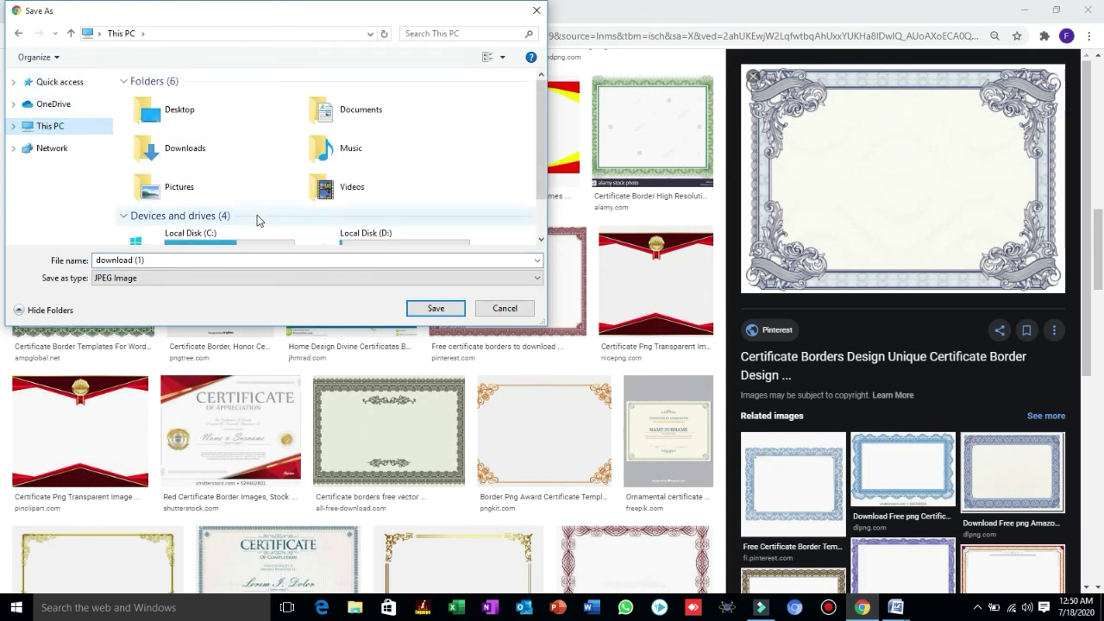
left_click(194, 120)
left_click(168, 263)
type("12")
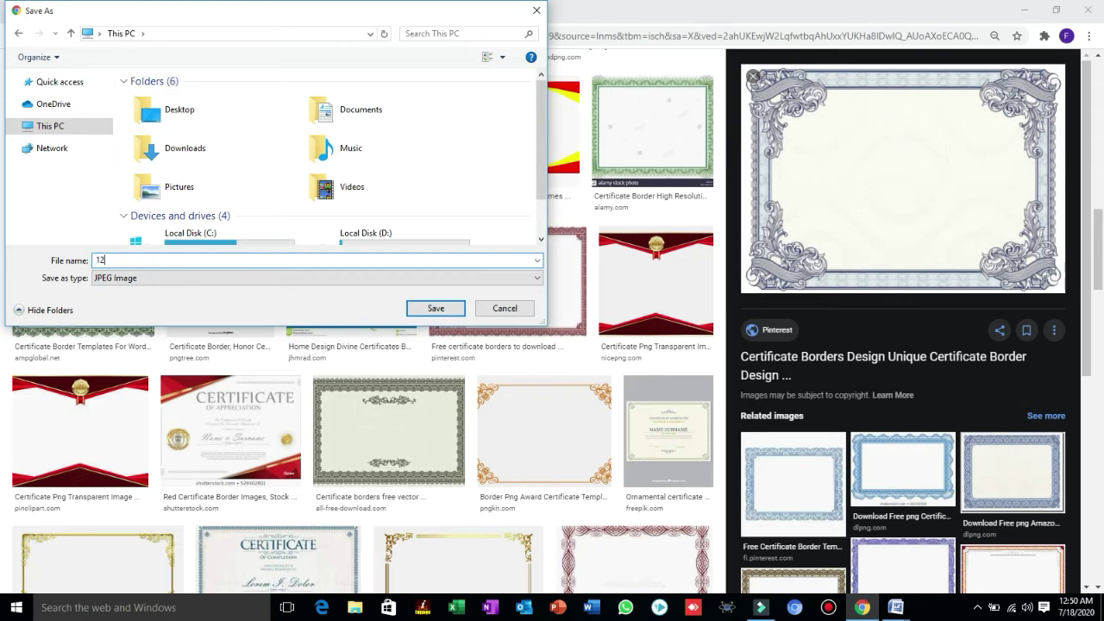
type("3")
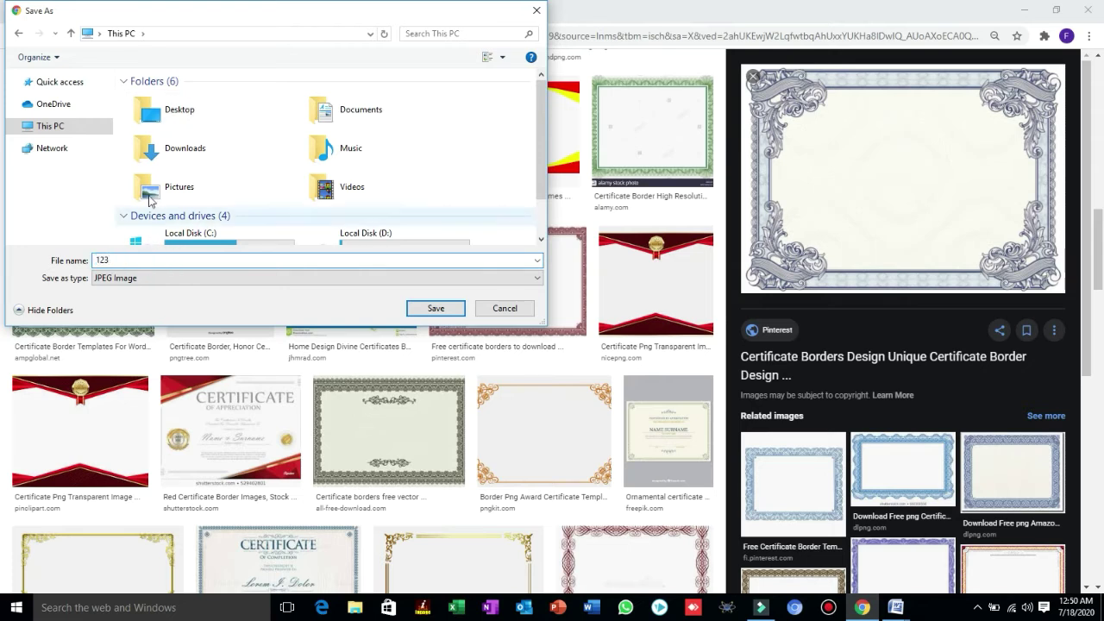
left_click(172, 127)
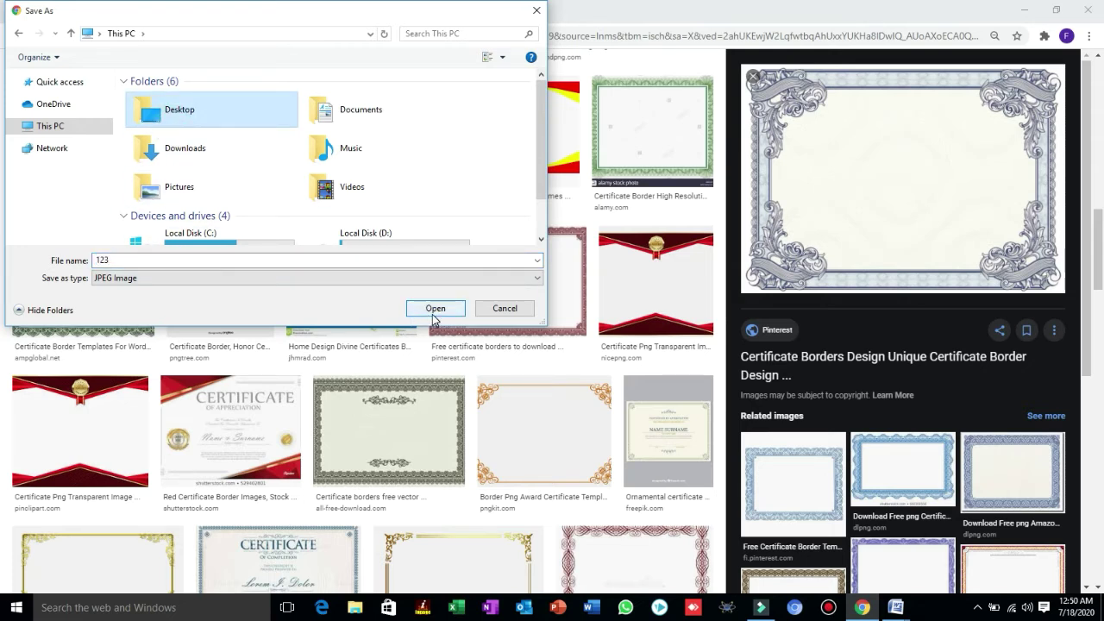
double_click(214, 105)
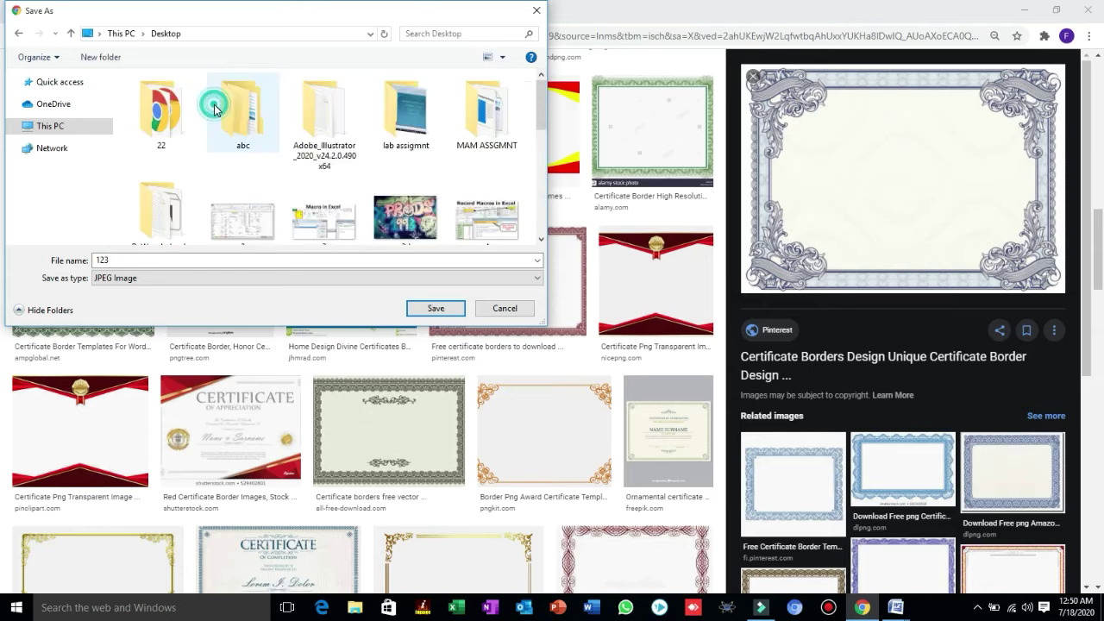
left_click(438, 309)
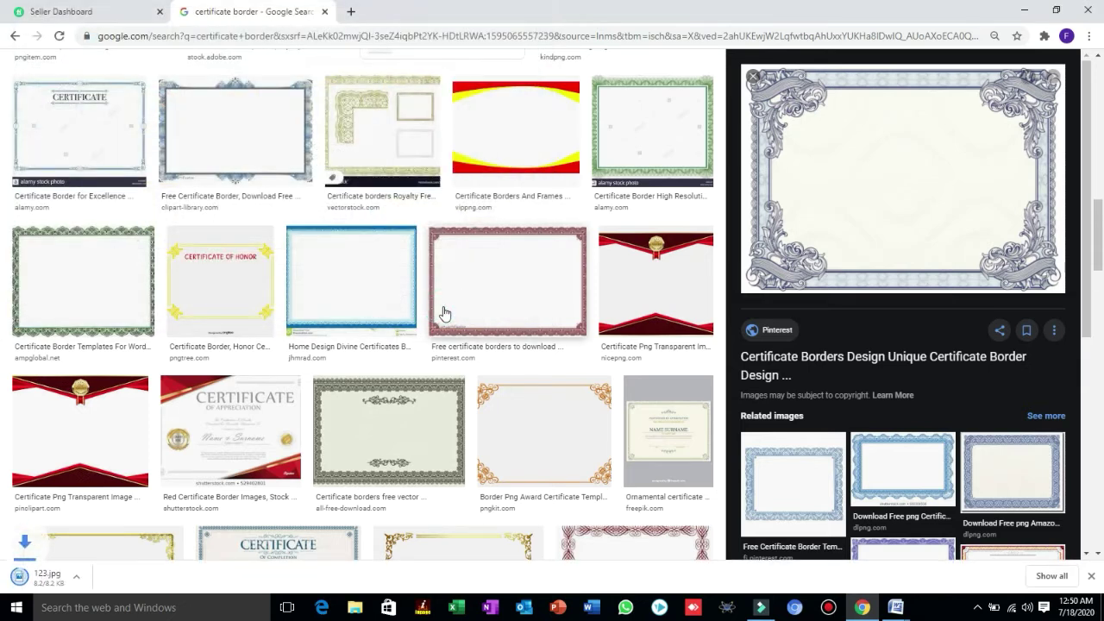
- Switch to the blank Document1 in Word and insert the saved certificate border picture from the Desktop
mouse_move(904, 612)
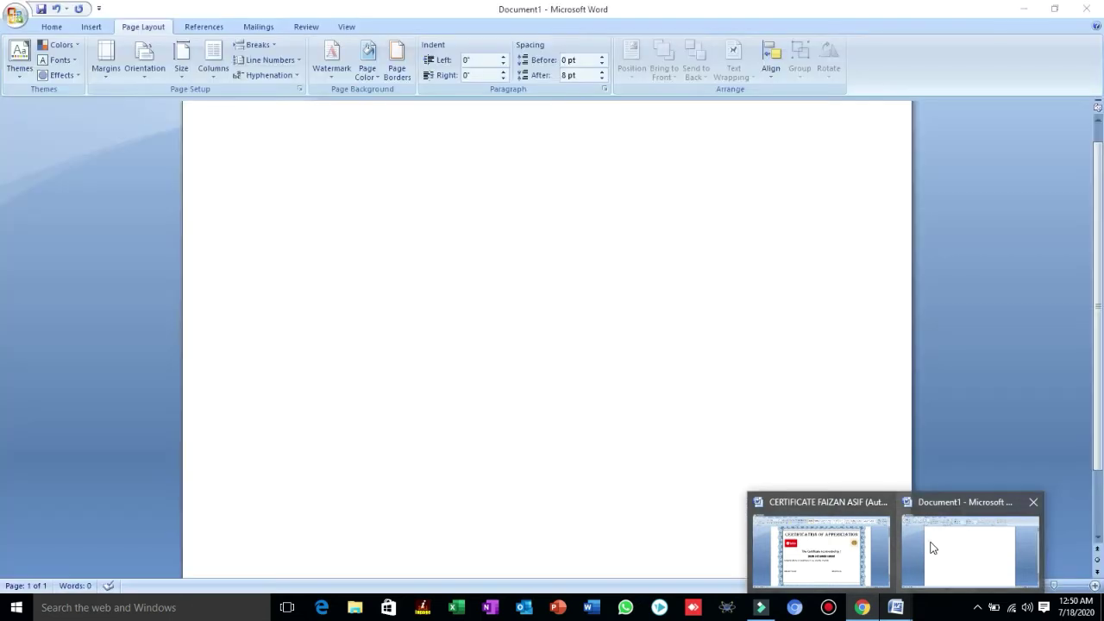
left_click(931, 548)
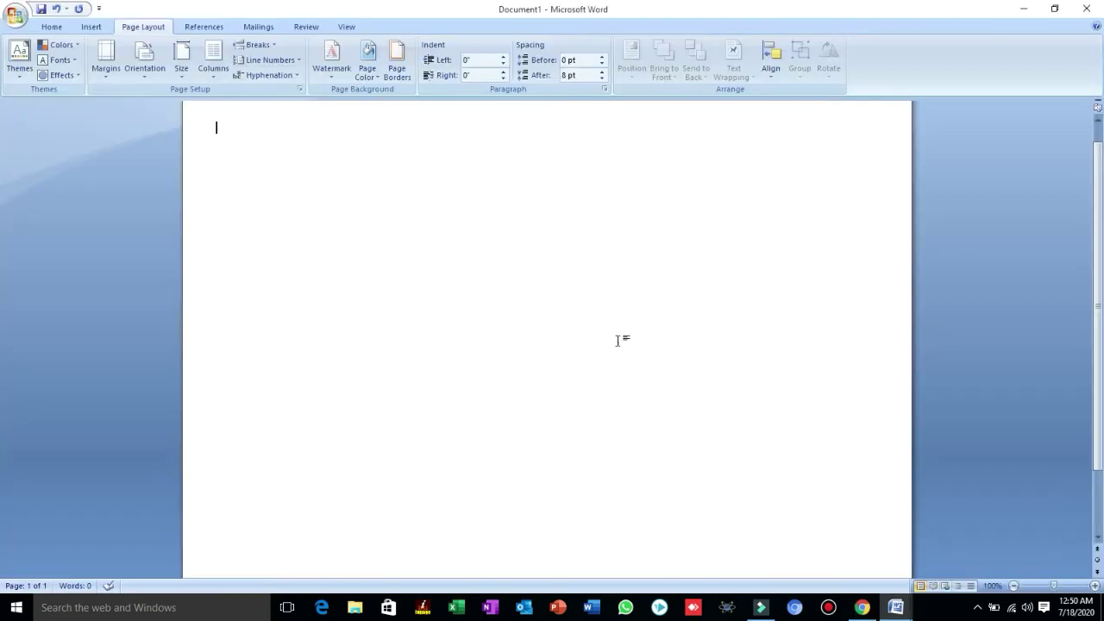
left_click(90, 26)
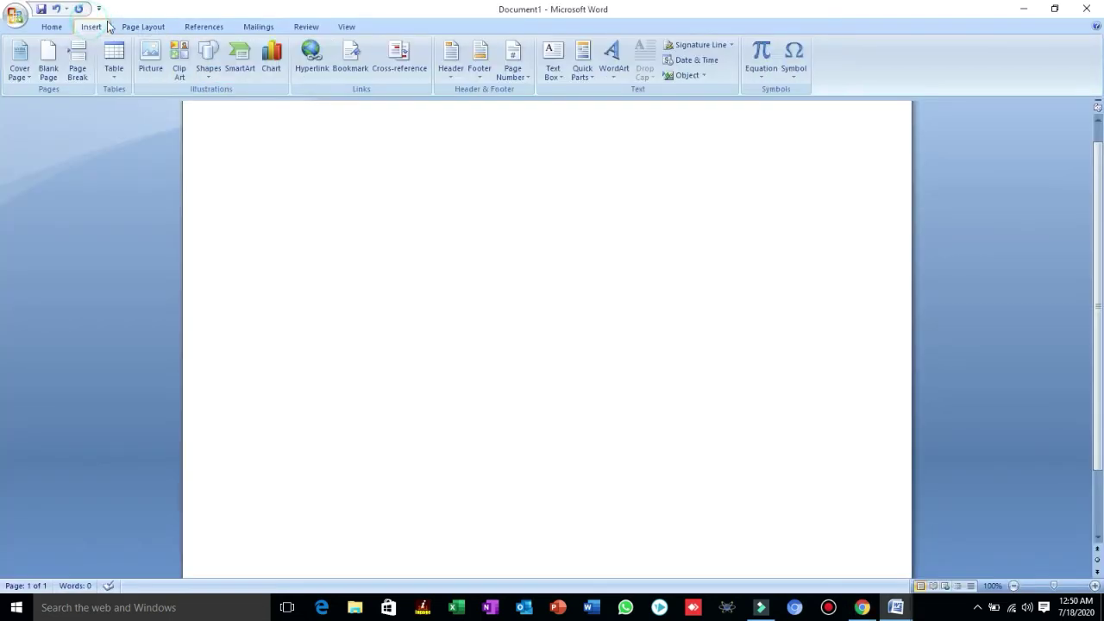
left_click(150, 71)
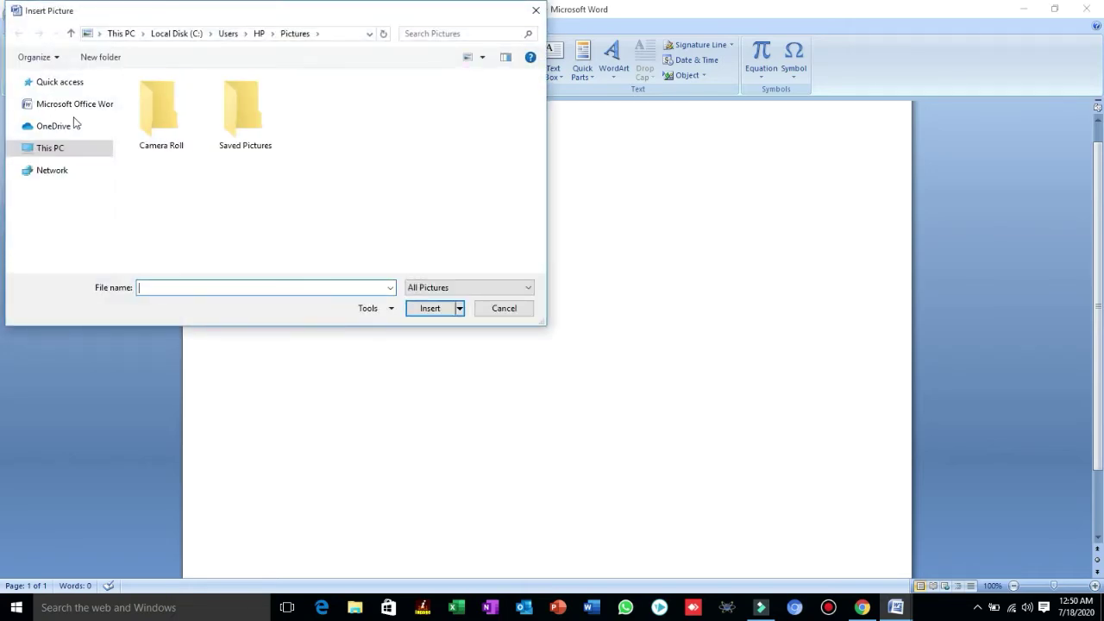
left_click(41, 151)
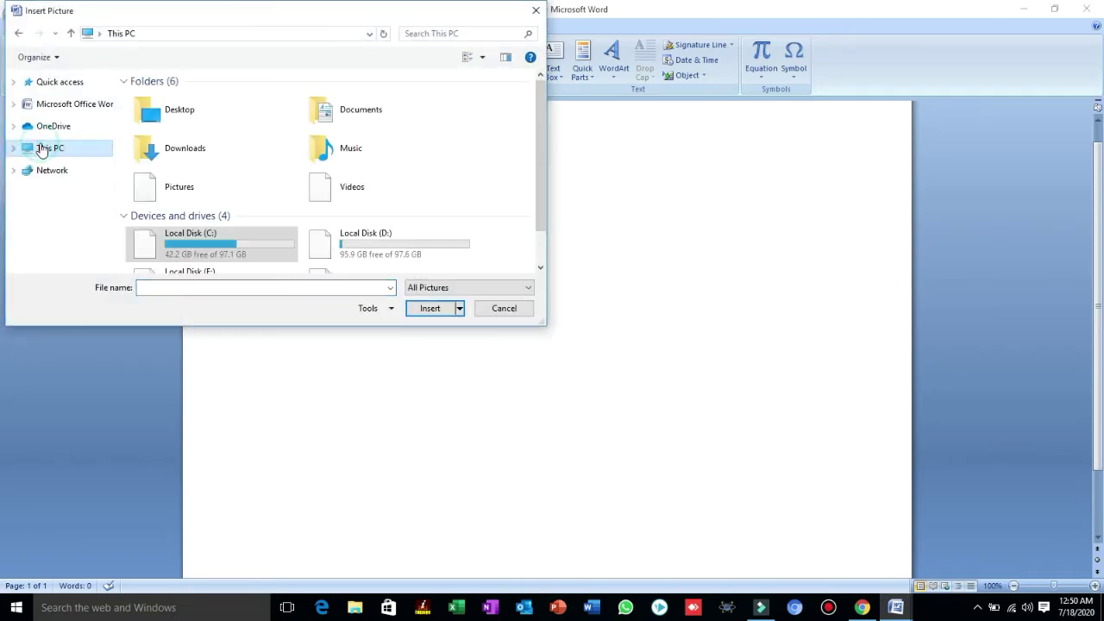
double_click(187, 125)
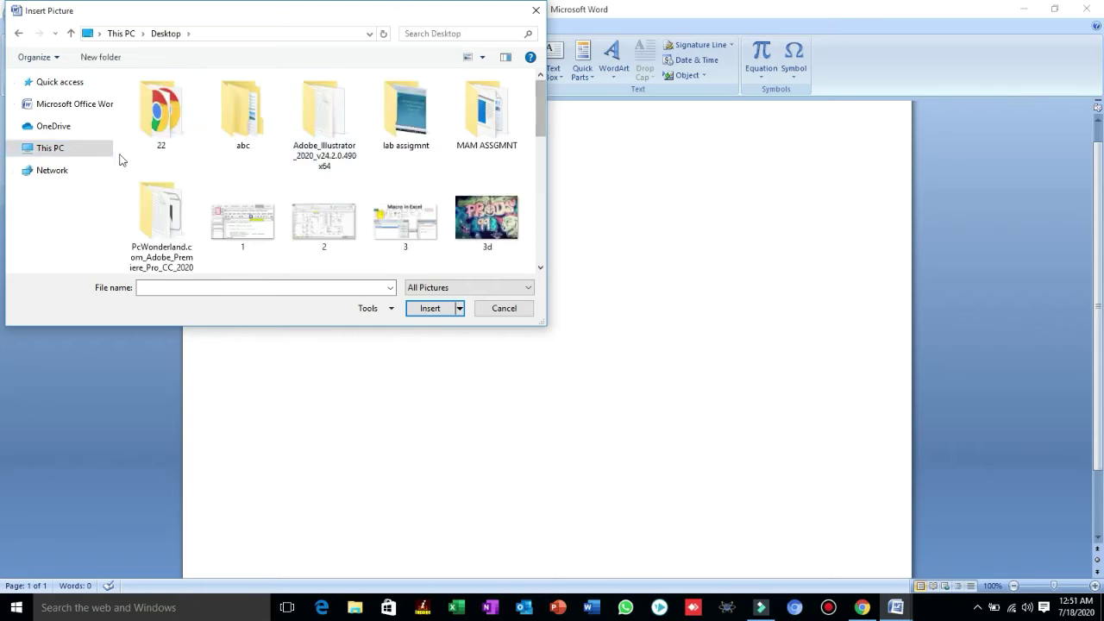
left_click_drag(537, 108, 540, 169)
left_click(405, 103)
left_click(435, 312)
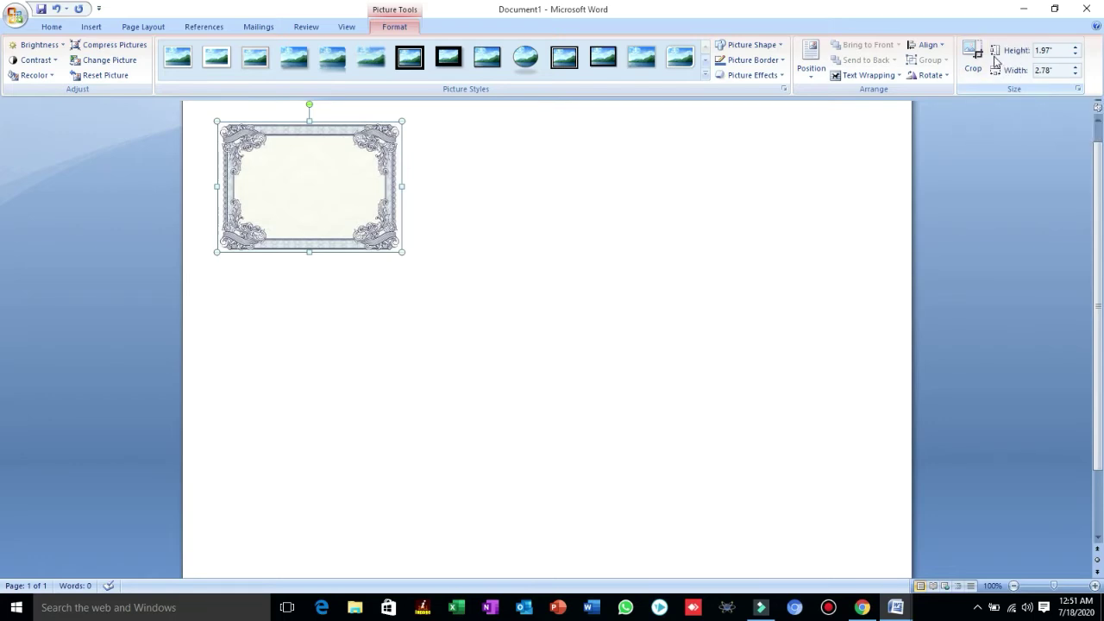
- Resize the certificate border picture by entering a height of 7.75 inches and then a width of 10.24 inches
left_click(1054, 49)
type("7.75")
key("Return")
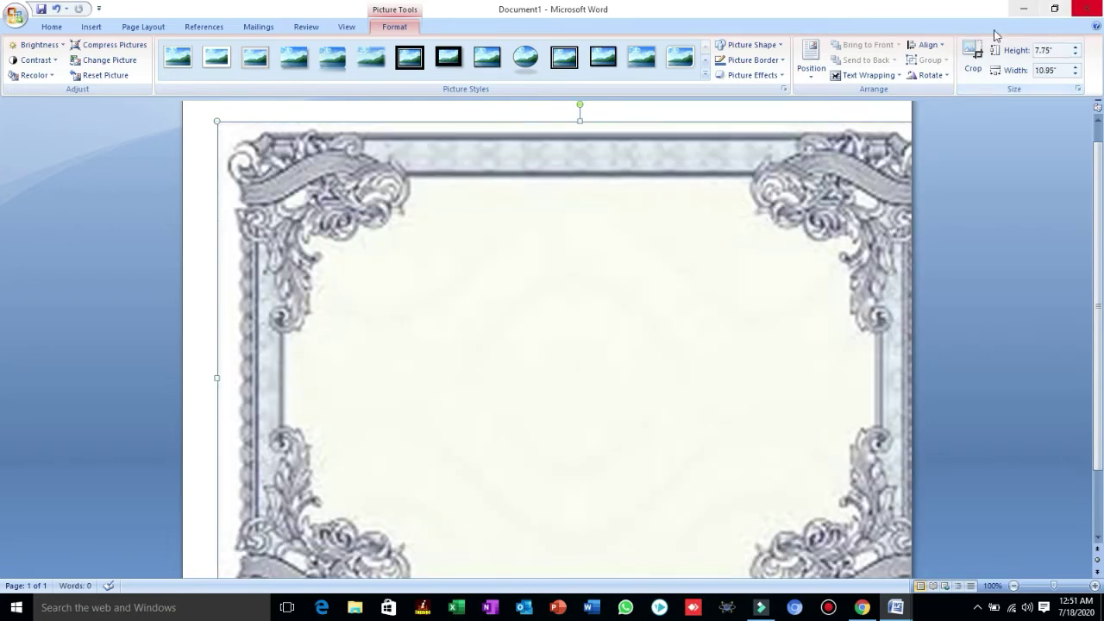
left_click(1054, 71)
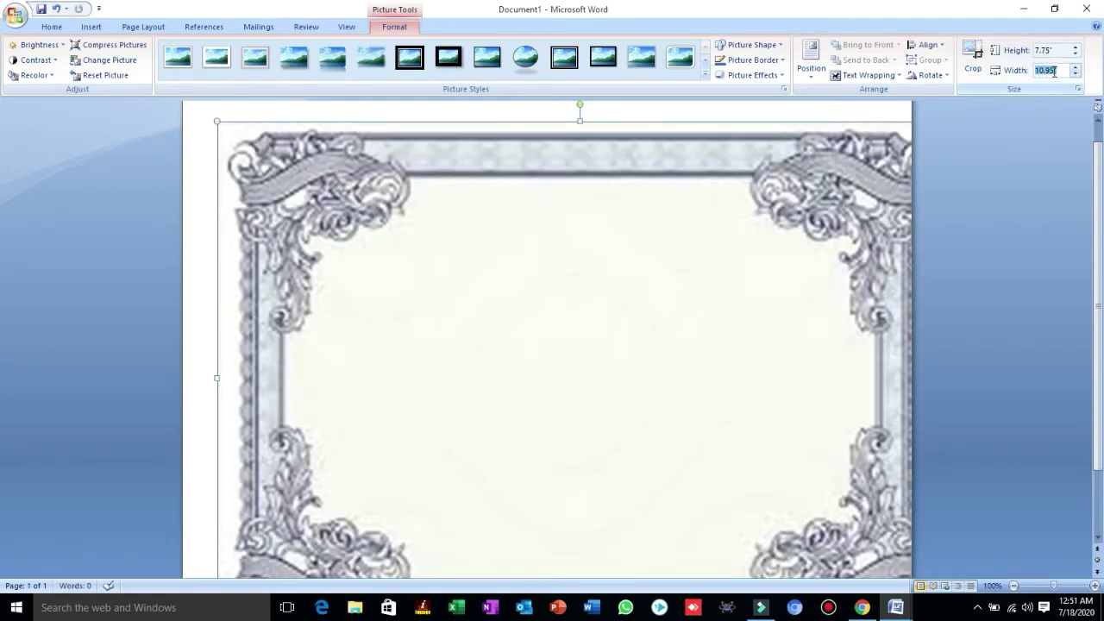
type("10.24")
key("Return")
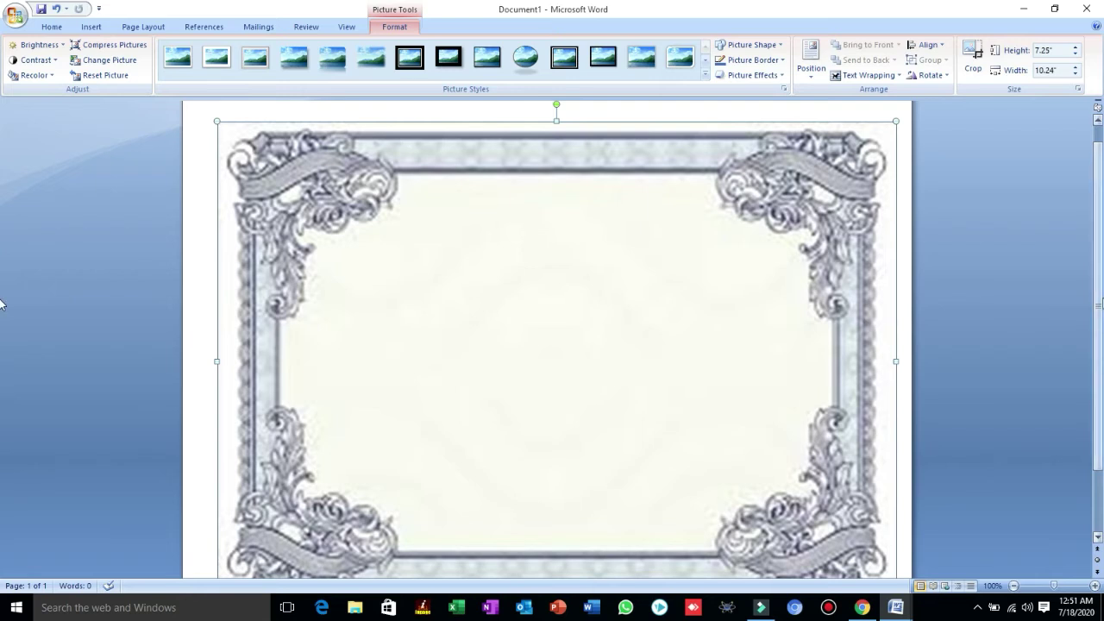
- Check the blue-grey scroll border picture on the page and delete it from the document
scroll(2, 345, "down", 2)
scroll(2, 345, "up", 2)
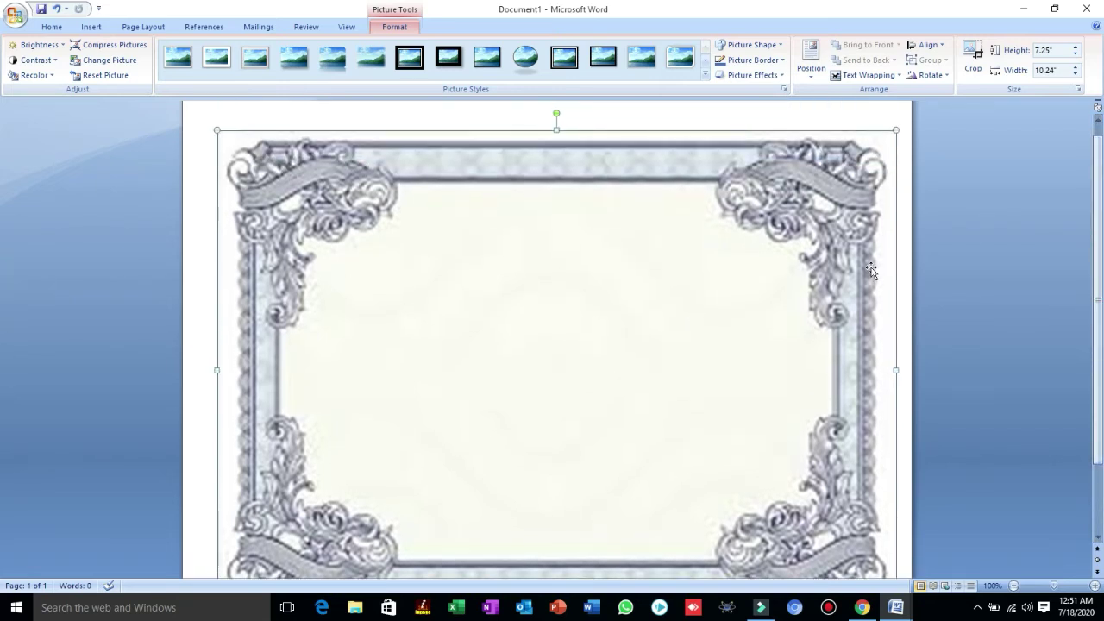
left_click(967, 319)
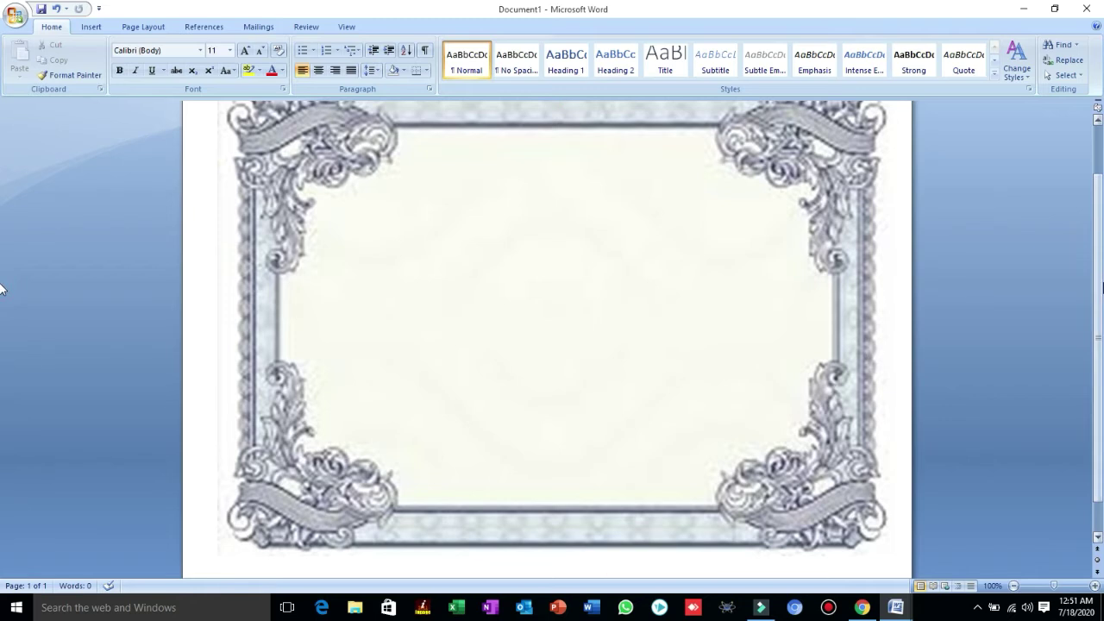
scroll(3, 289, "up", 2)
left_click(696, 273)
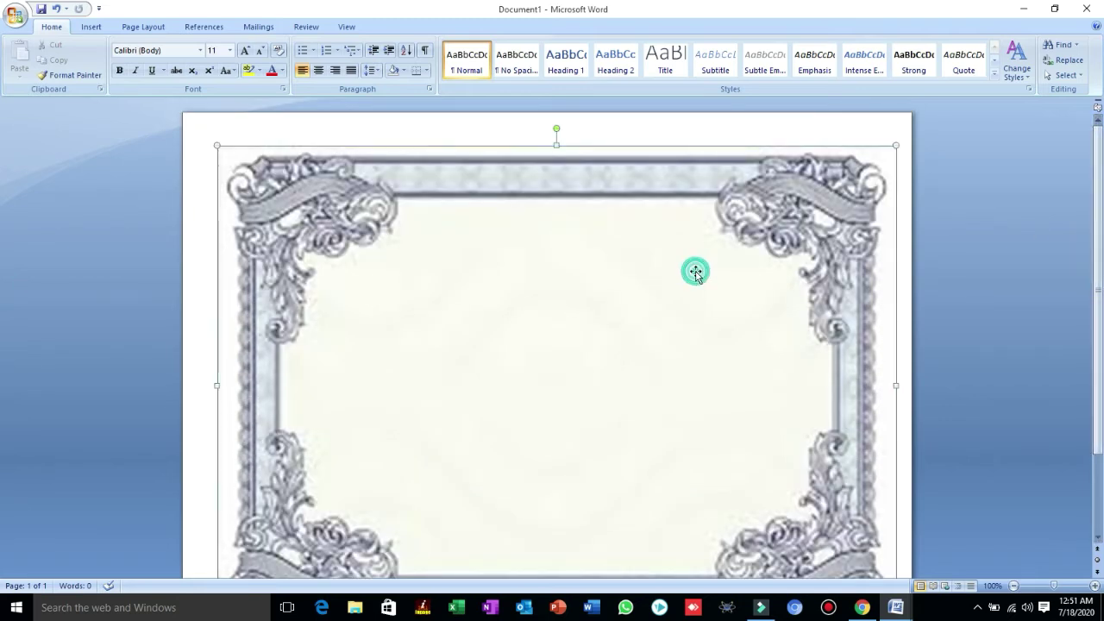
key("Delete")
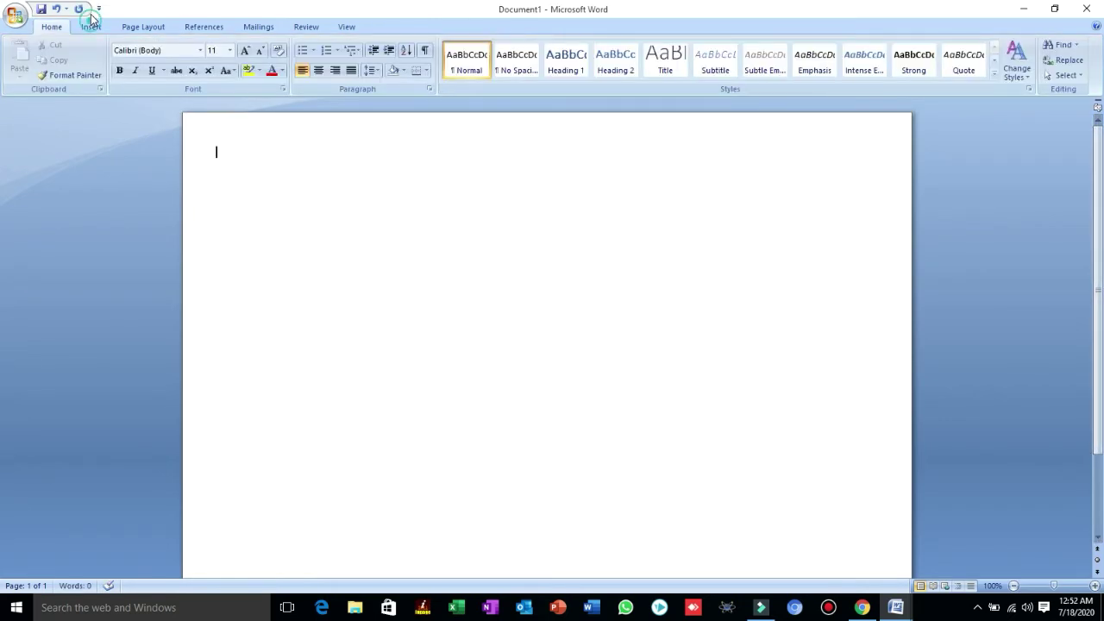
- Insert the black-and-white border picture certificate-border-02-580x453 from the Desktop onto the blank page
left_click_drag(440, 9, 489, 174)
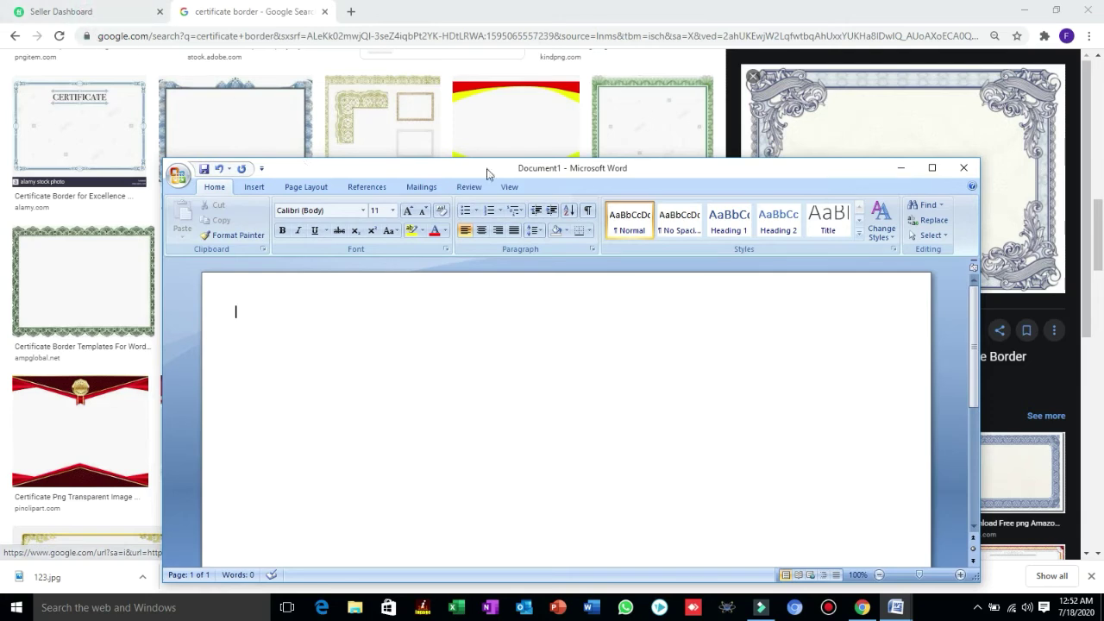
left_click(931, 168)
left_click(91, 27)
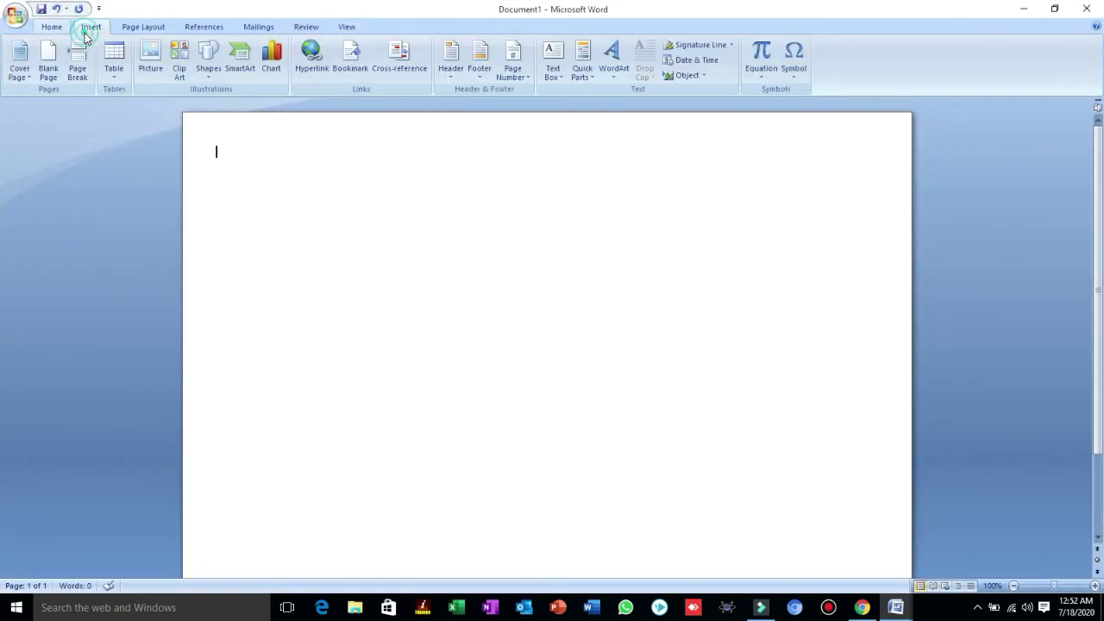
left_click(143, 75)
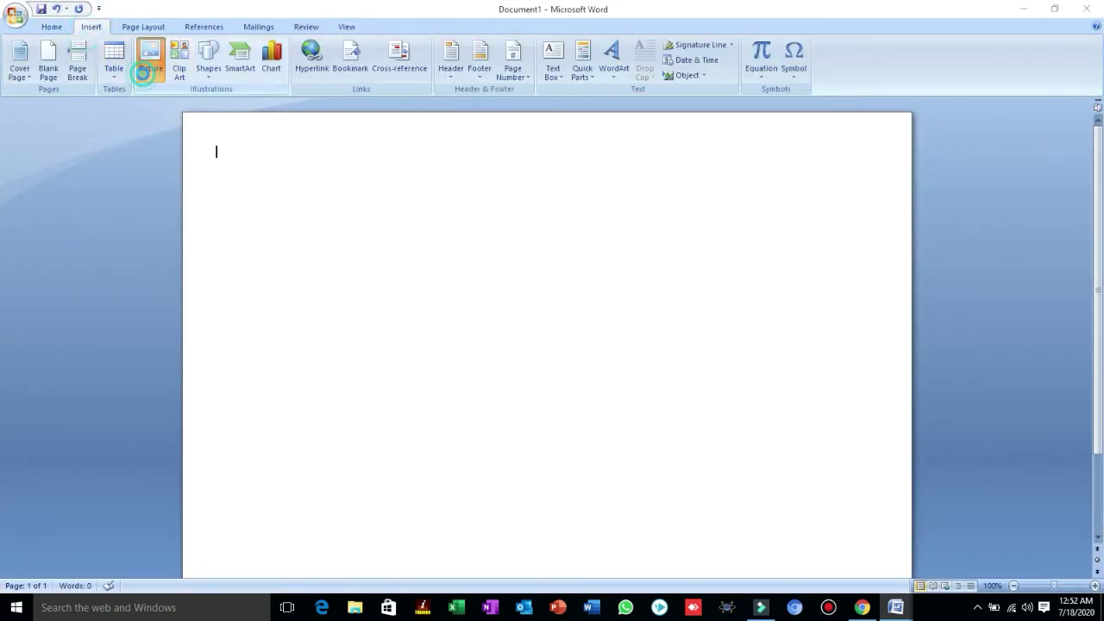
left_click_drag(543, 125, 544, 180)
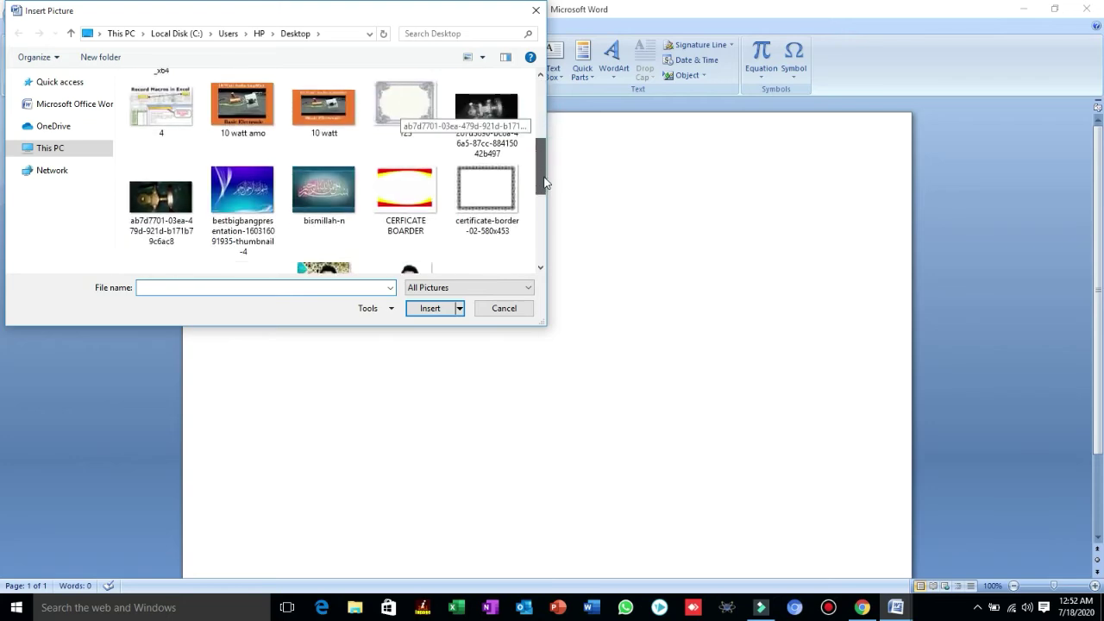
left_click(486, 188)
left_click(433, 312)
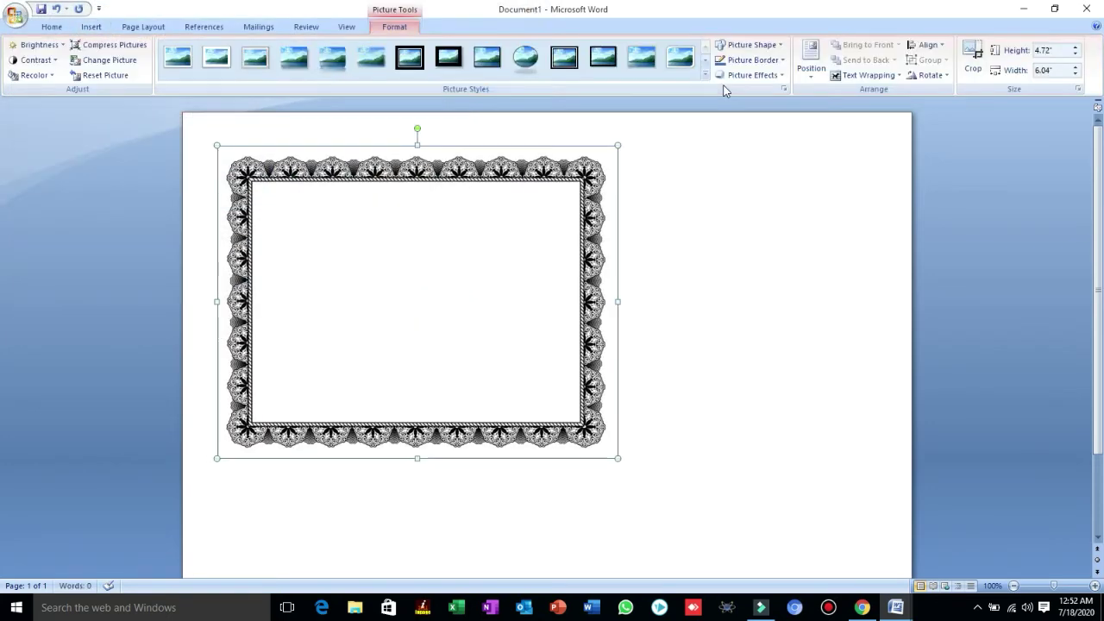
- Resize the black-and-white border picture to a height of 7.75 inches and then a width of 10.24 inches
left_click(1058, 45)
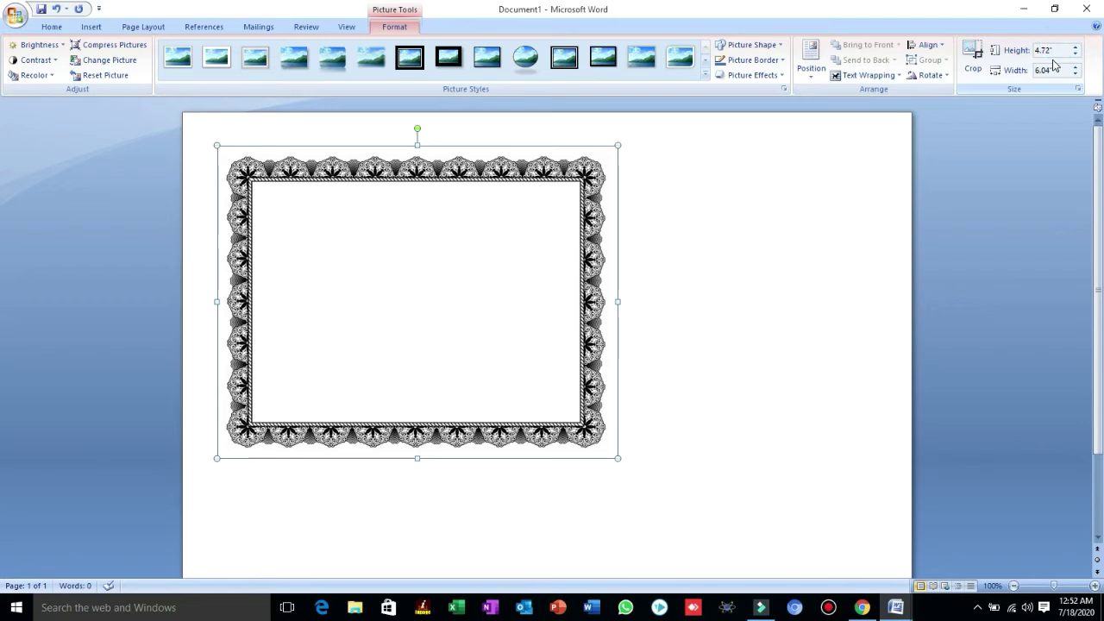
double_click(1049, 52)
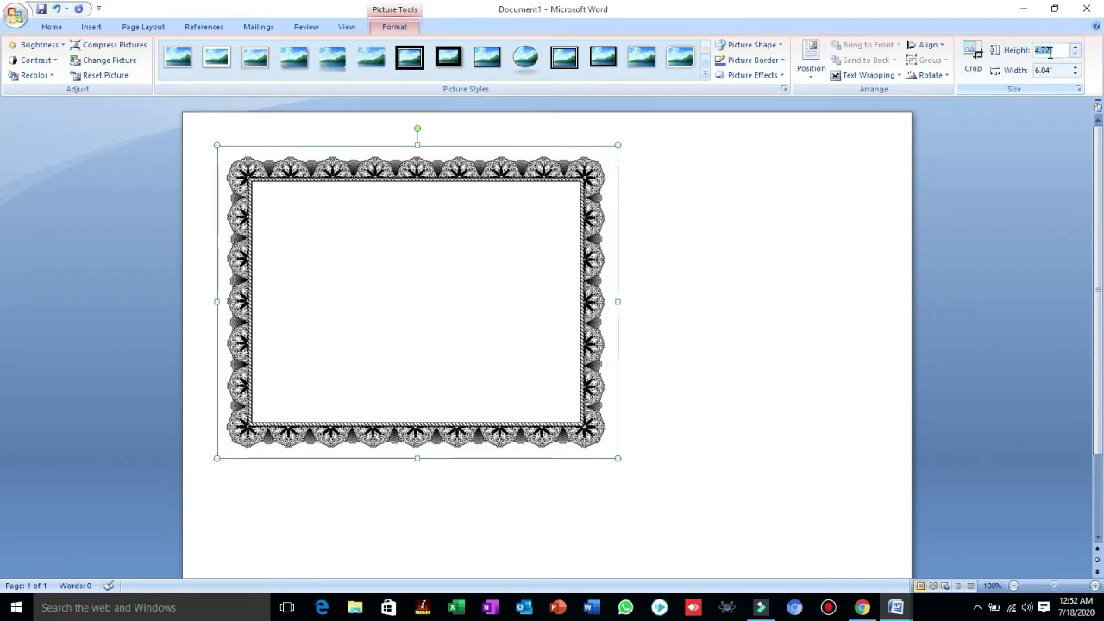
type("7.75")
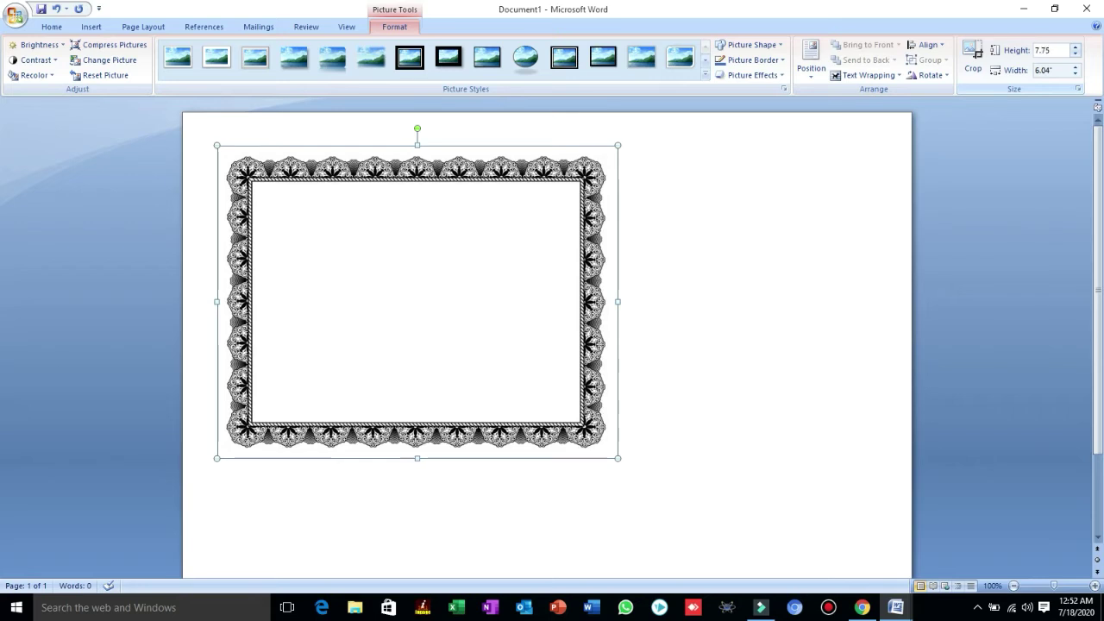
key("Return")
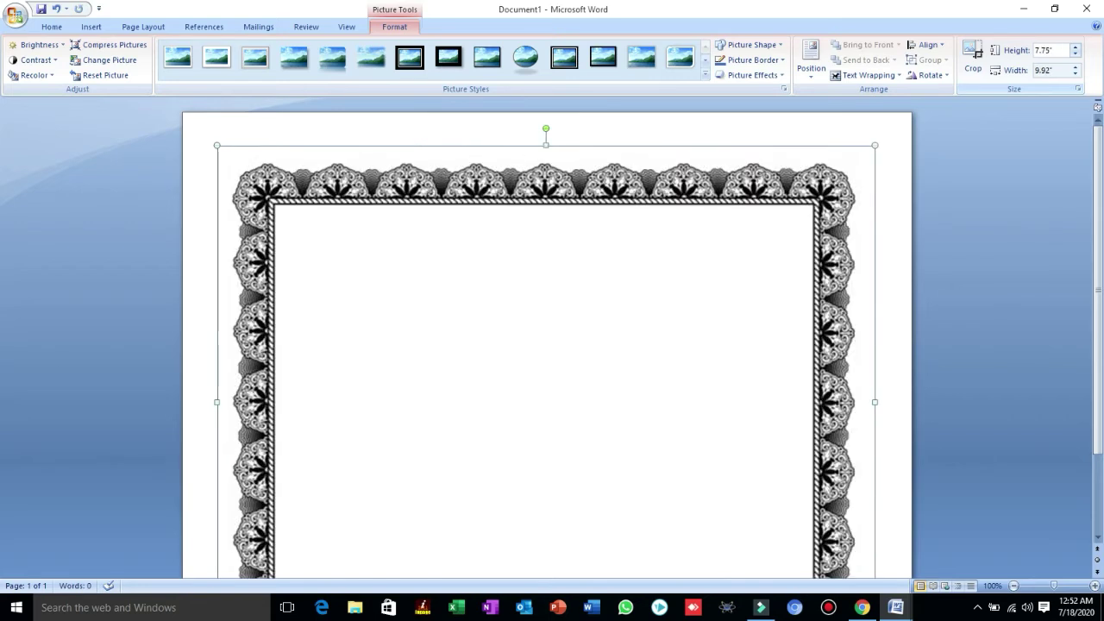
left_click(1052, 69)
type("10.24")
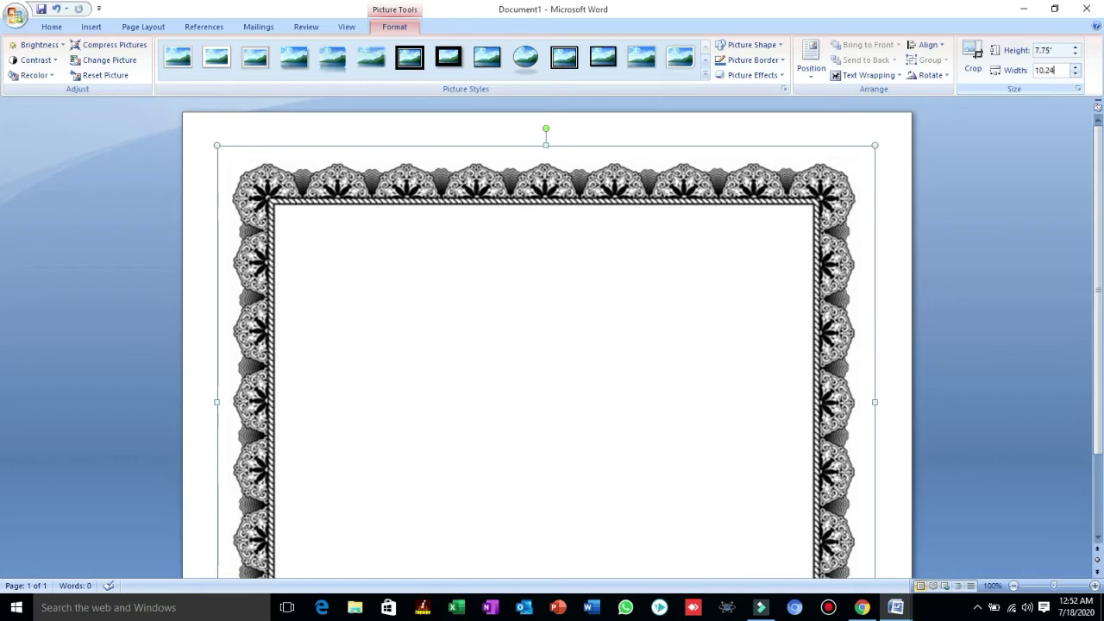
left_click(984, 230)
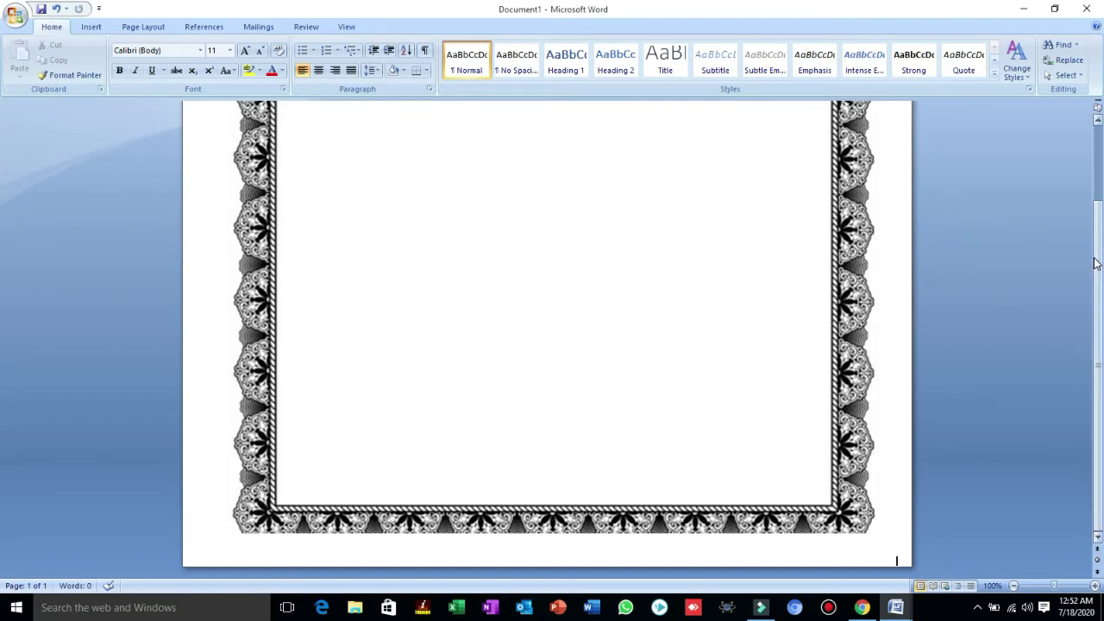
left_click_drag(1096, 263, 1096, 209)
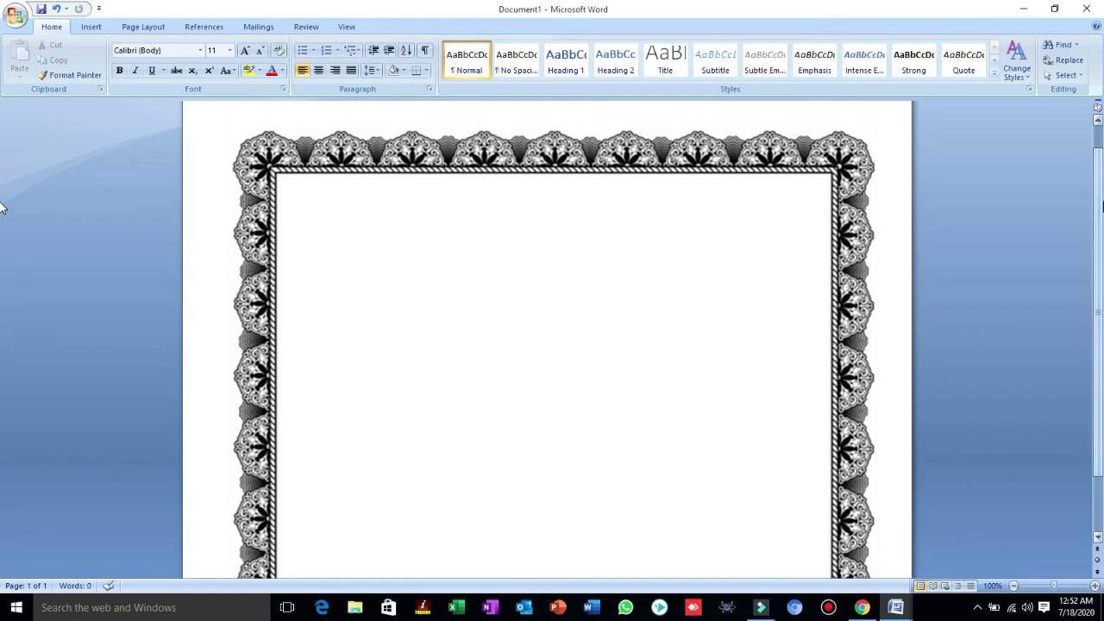
- Insert a built-in Simple Text Box on the certificate page
left_click(149, 26)
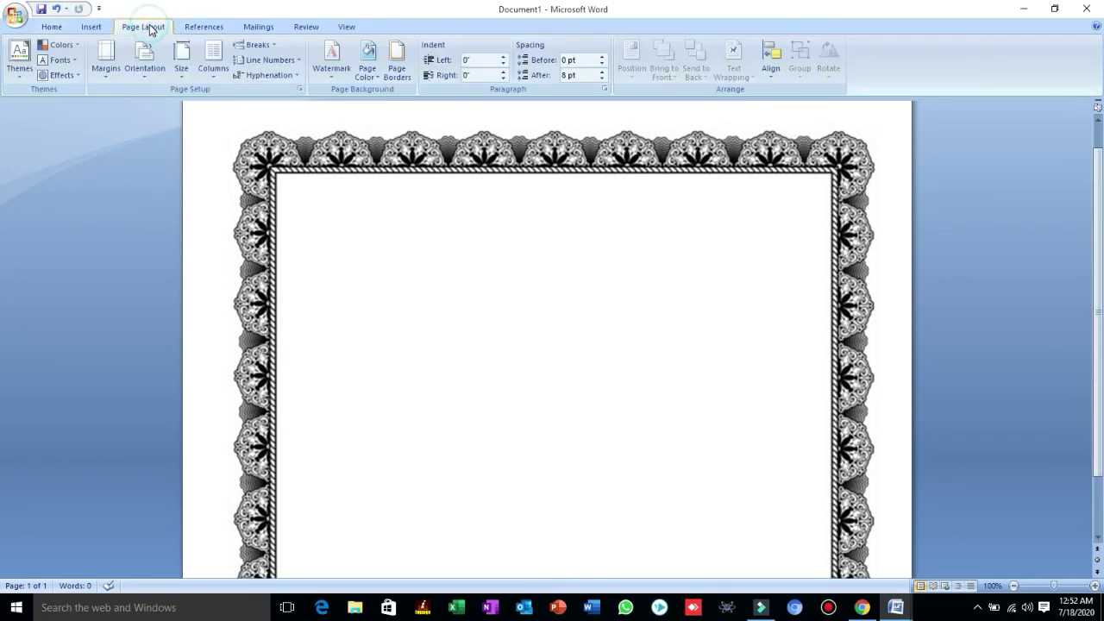
left_click(89, 32)
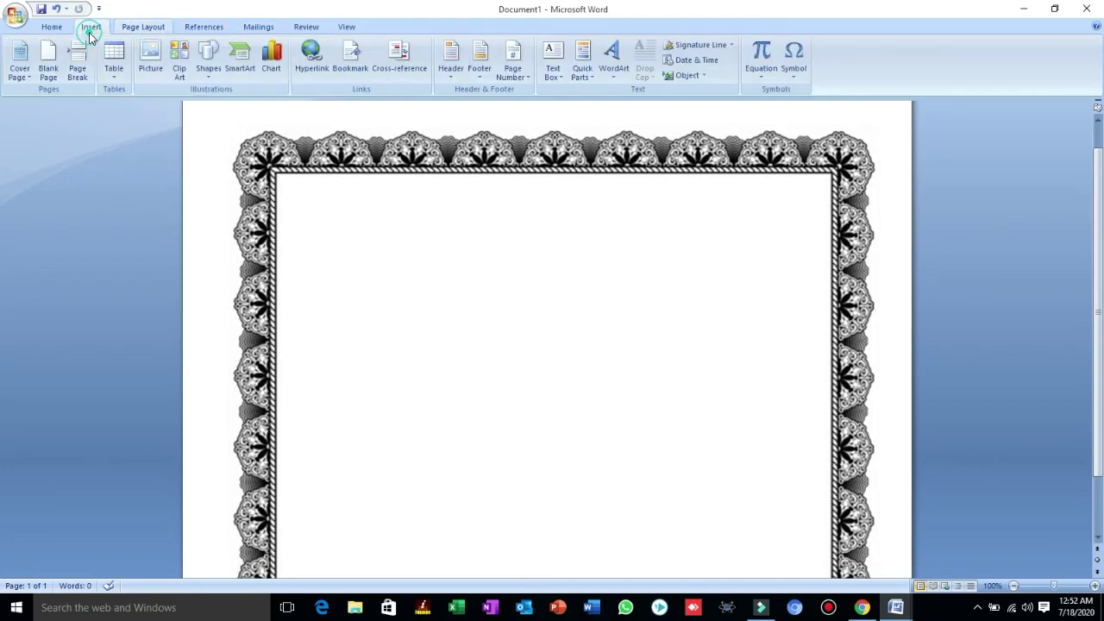
left_click(553, 74)
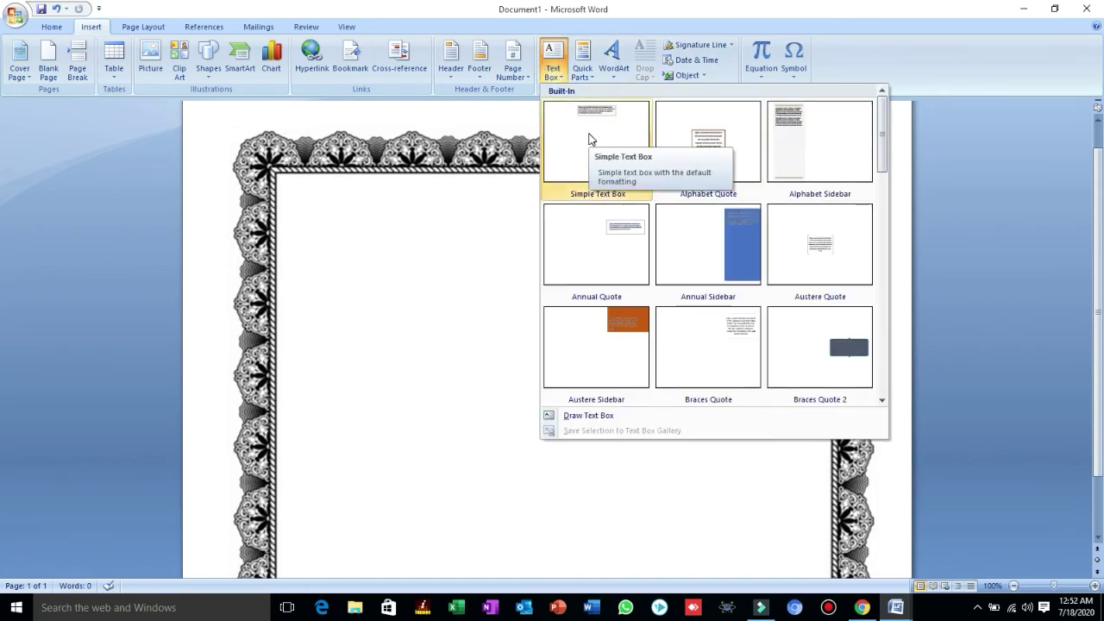
left_click(589, 139)
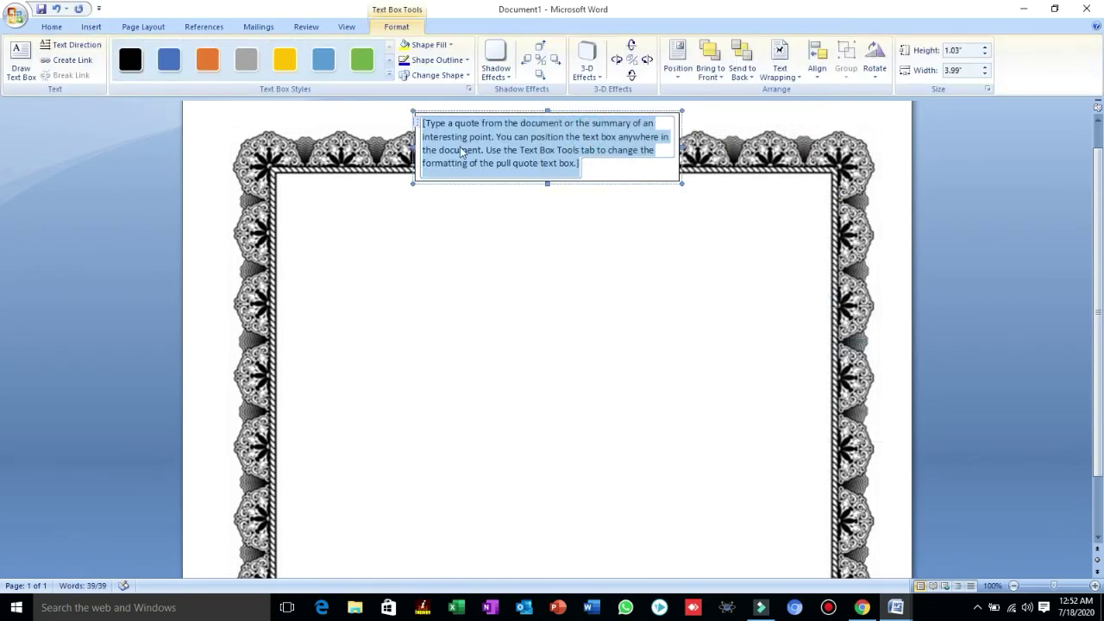
- Try to insert a second Simple Text Box while the border picture is selected, and undo that insertion
left_click(517, 263)
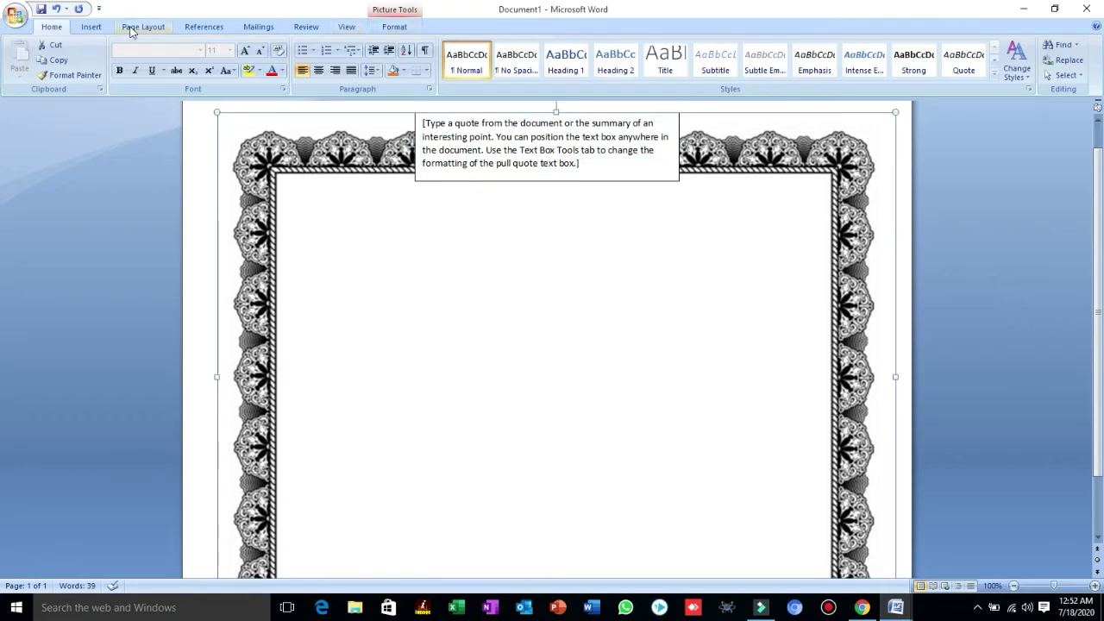
left_click(93, 29)
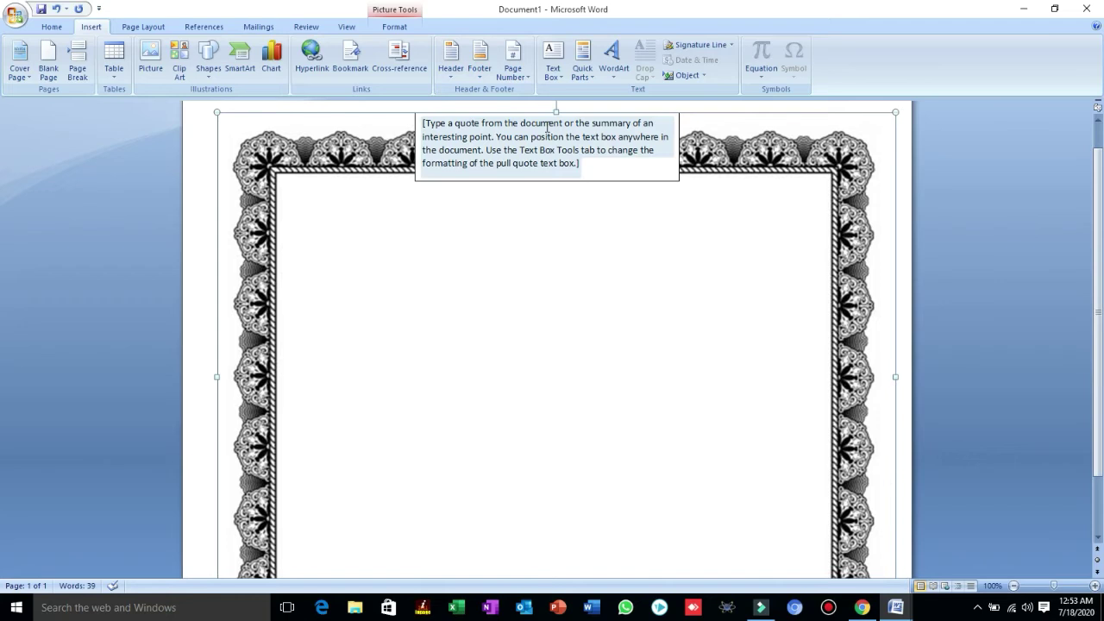
left_click(552, 69)
left_click(604, 138)
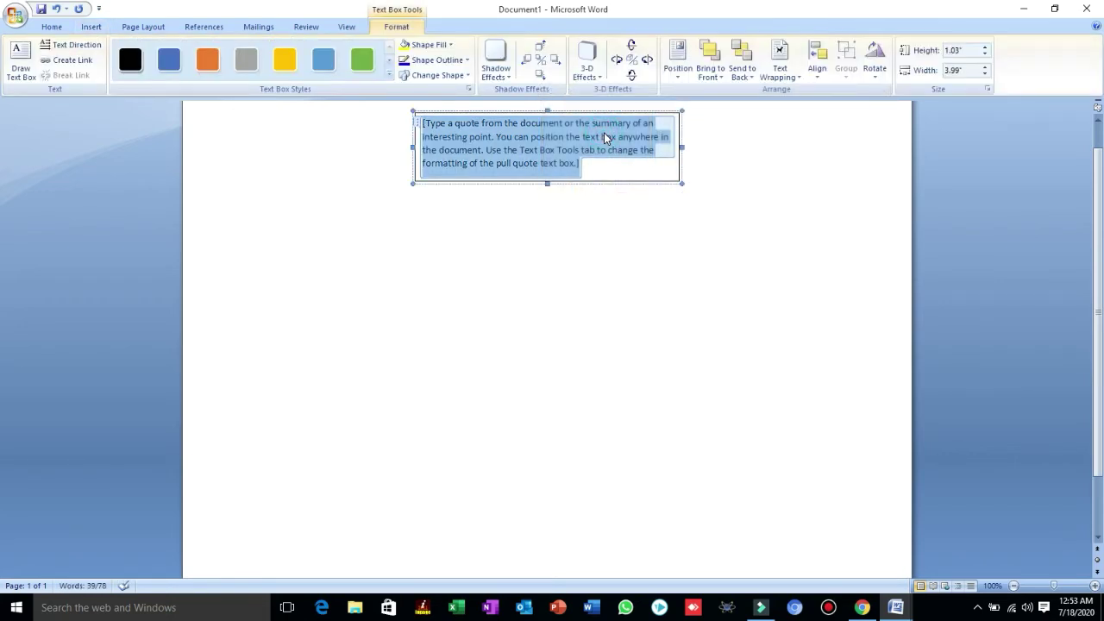
key("ctrl+z")
left_click(929, 457)
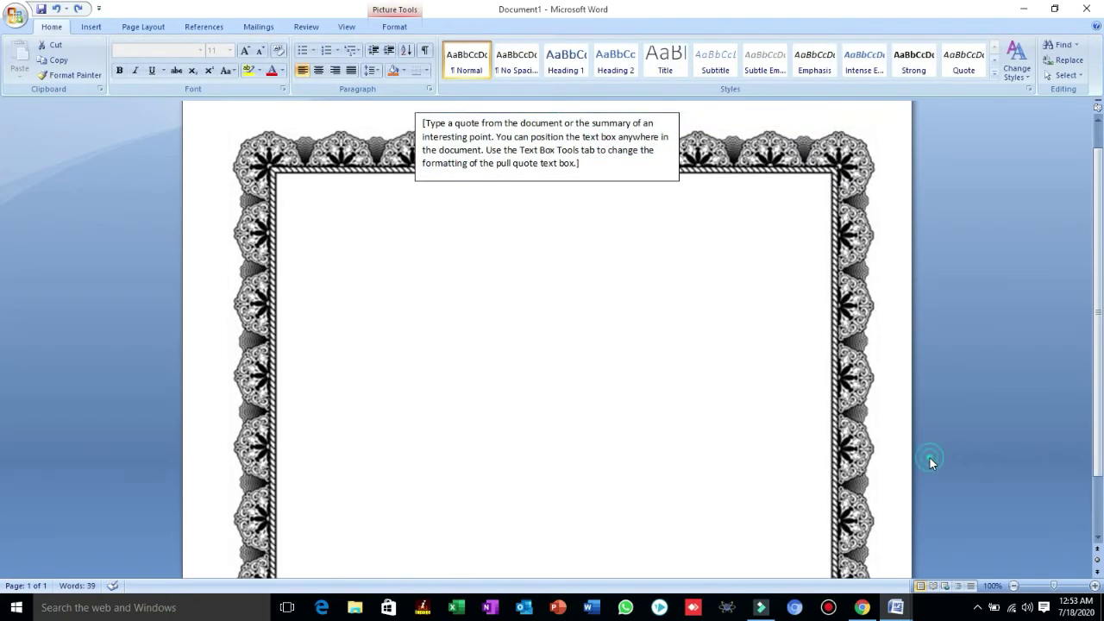
left_click(816, 157)
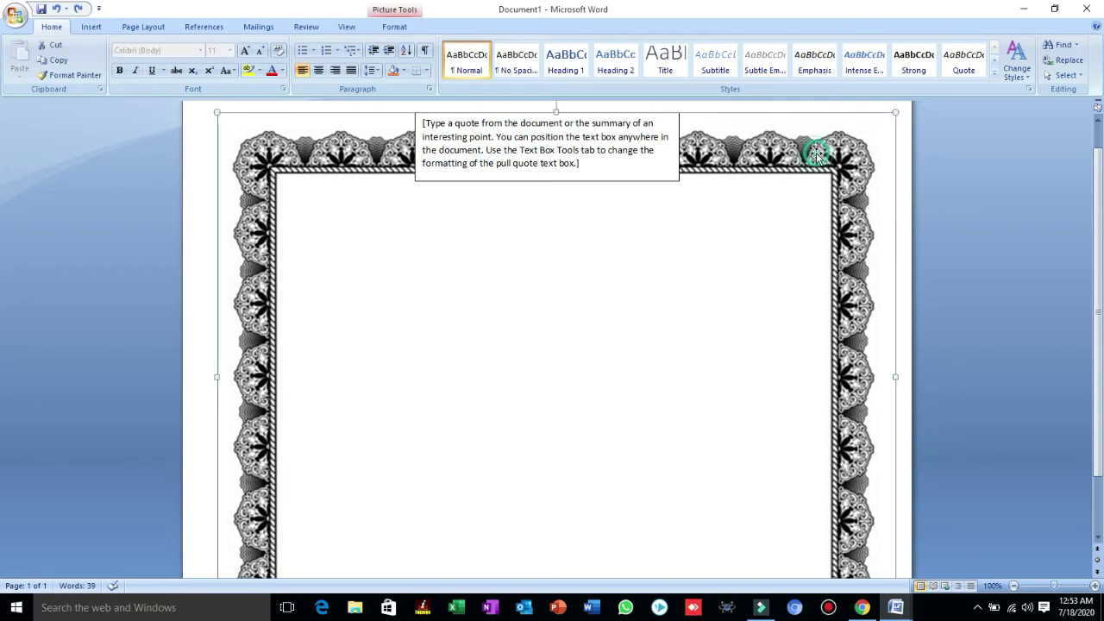
left_click(981, 408)
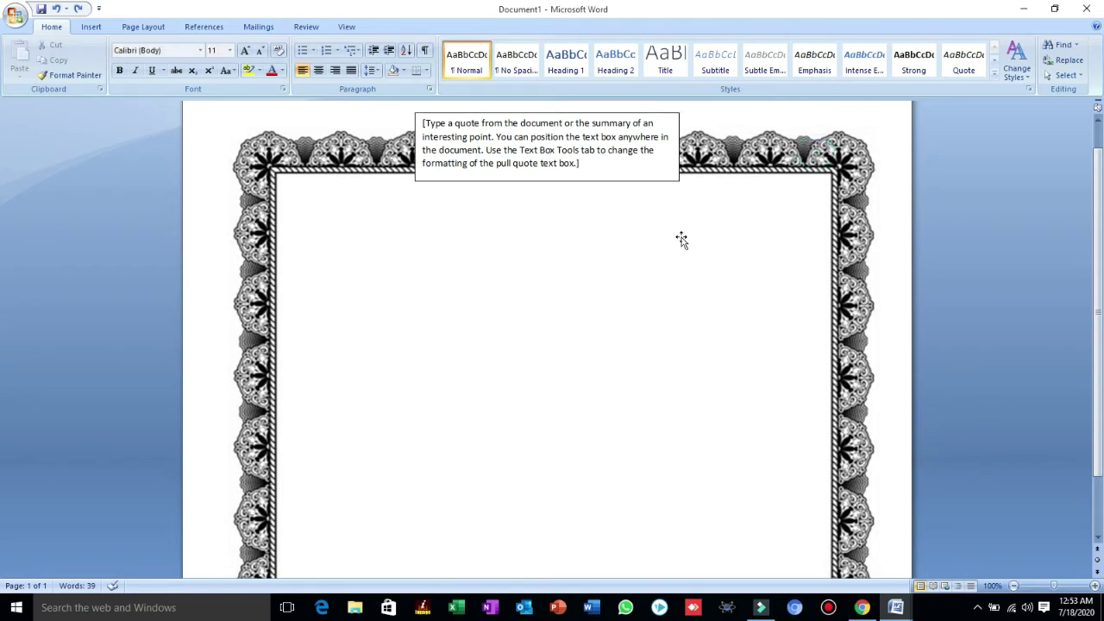
- Move the text box off the border's upper edge into the blank area inside the frame, centred horizontally
left_click(572, 138)
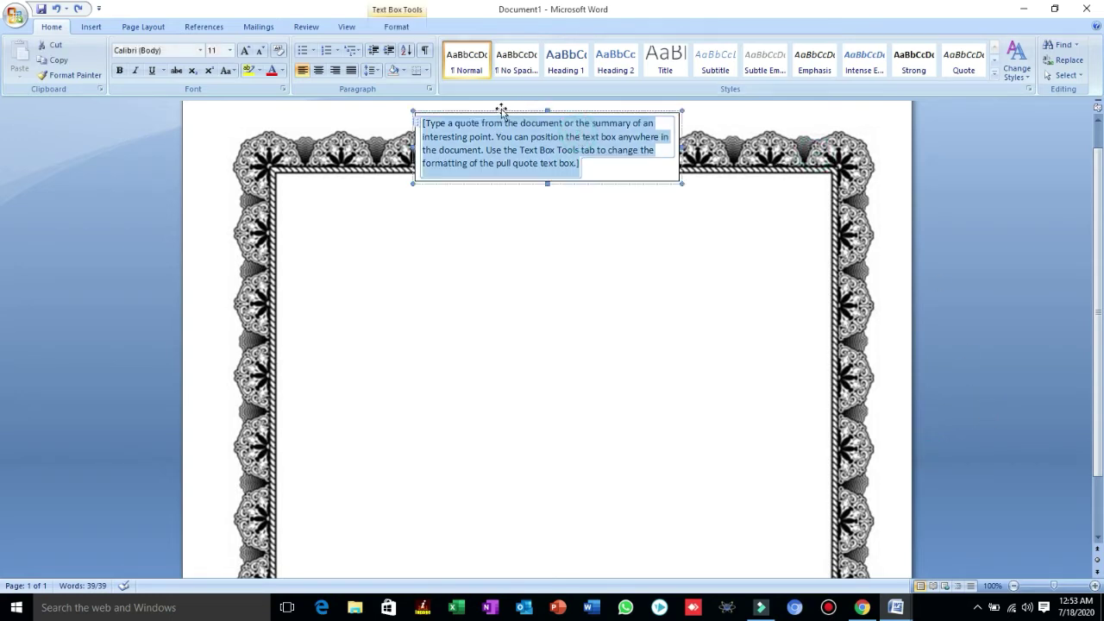
left_click_drag(501, 110, 468, 244)
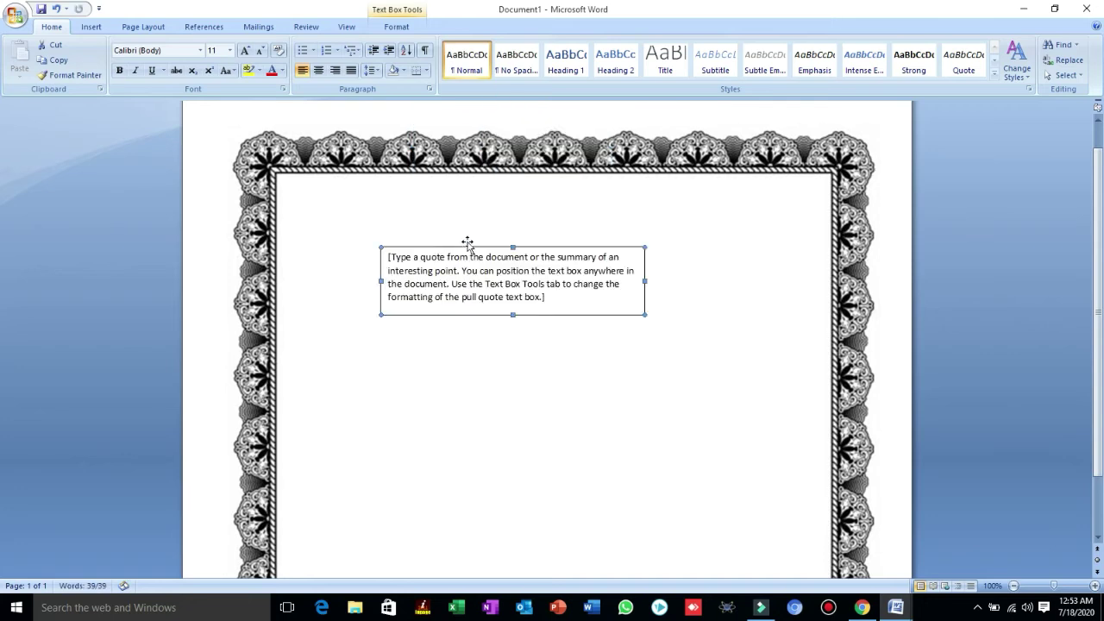
left_click(523, 255)
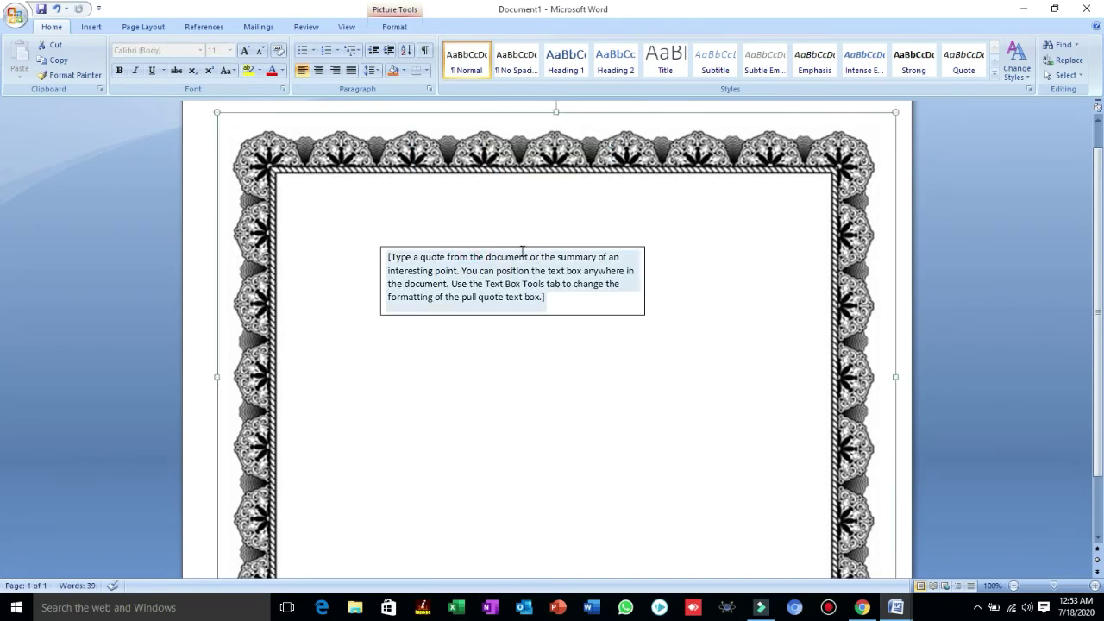
left_click_drag(501, 247, 532, 249)
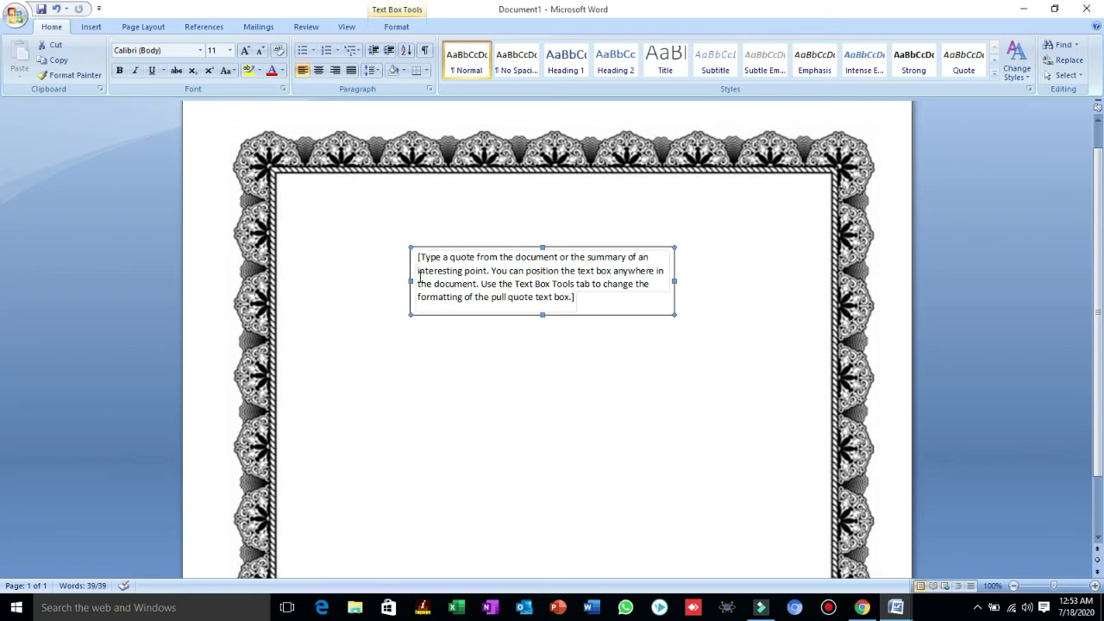
- Stretch the text box on all four sides to fill the blank area up to the border's inner frame
left_click_drag(411, 280, 273, 274)
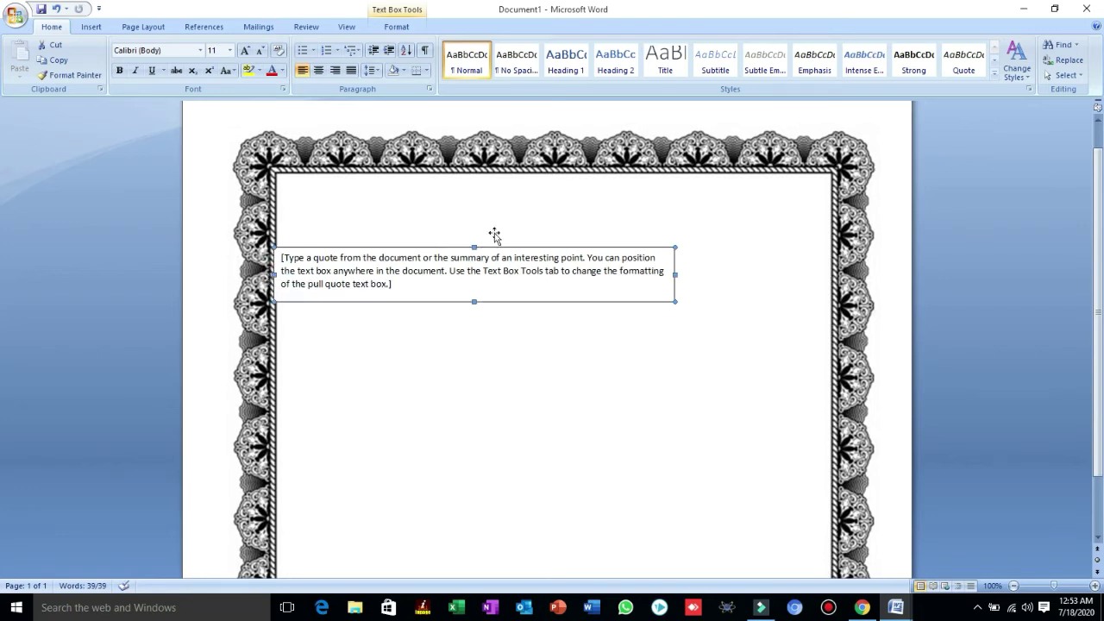
left_click_drag(472, 246, 472, 172)
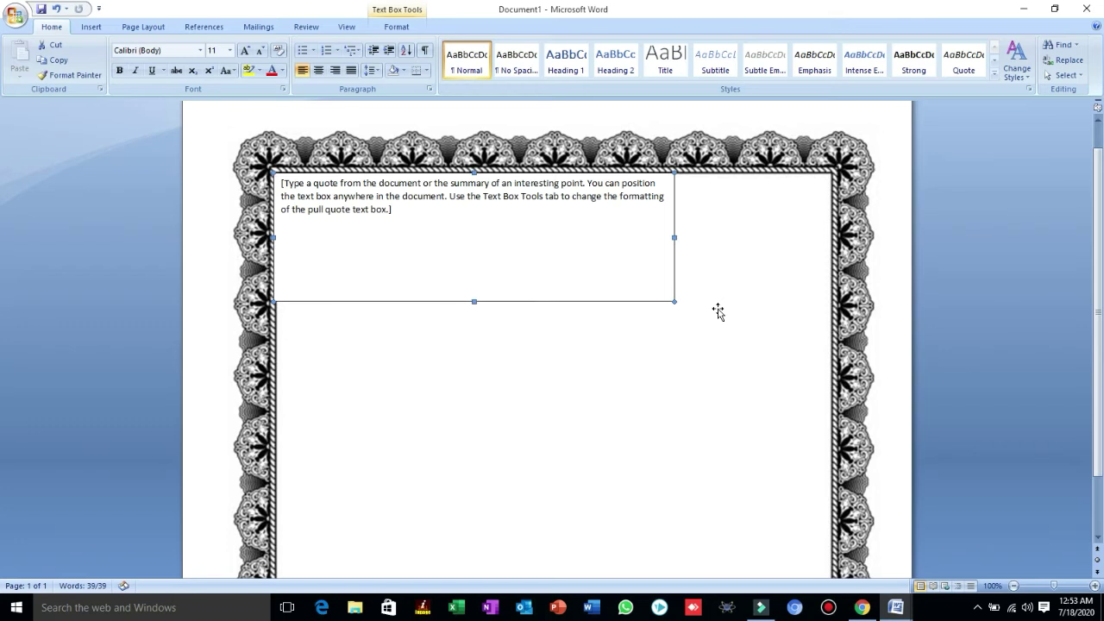
left_click_drag(675, 236, 833, 253)
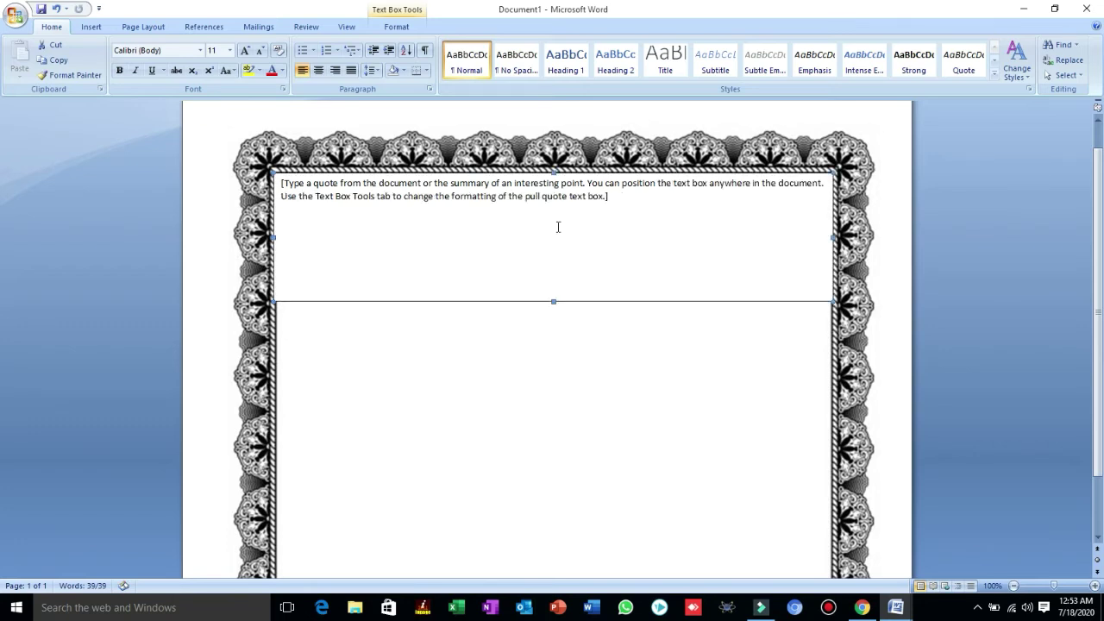
left_click_drag(552, 301, 563, 546)
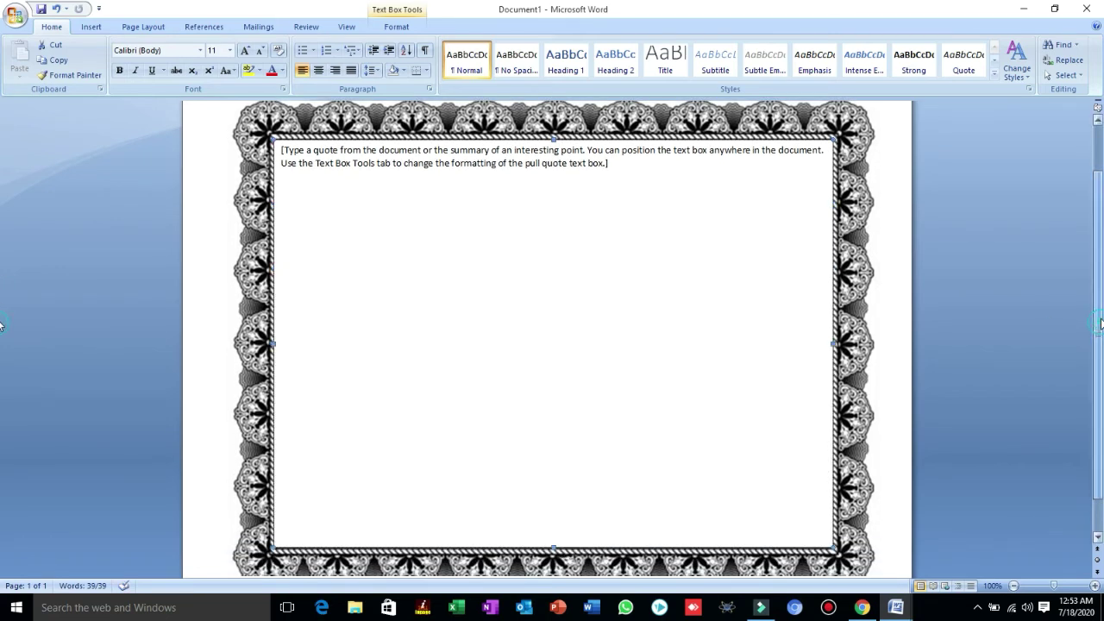
scroll(1099, 324, "down", 1)
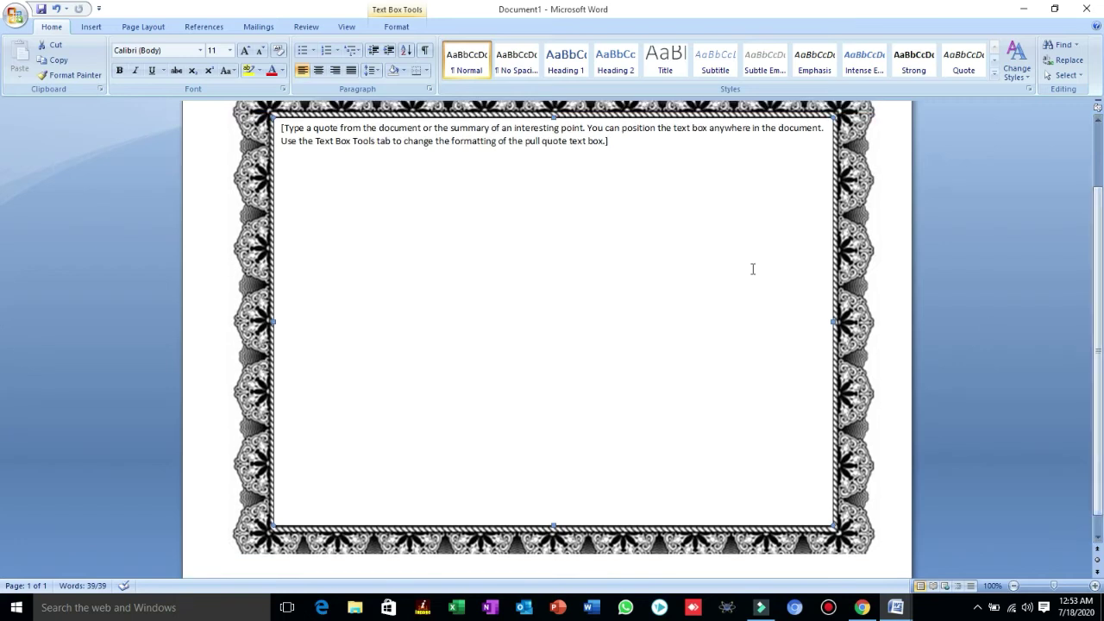
- Replace the text box's placeholder text with the title "CERTIFICATION OF APPERICIATION" and start a new line below it
triple_click(627, 152)
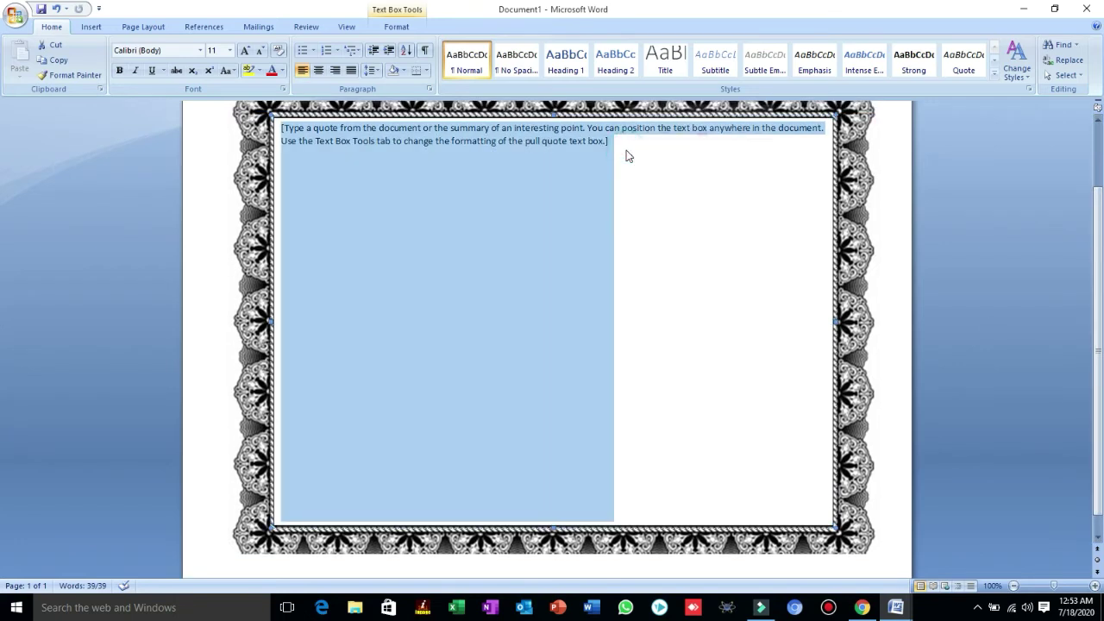
key("Delete")
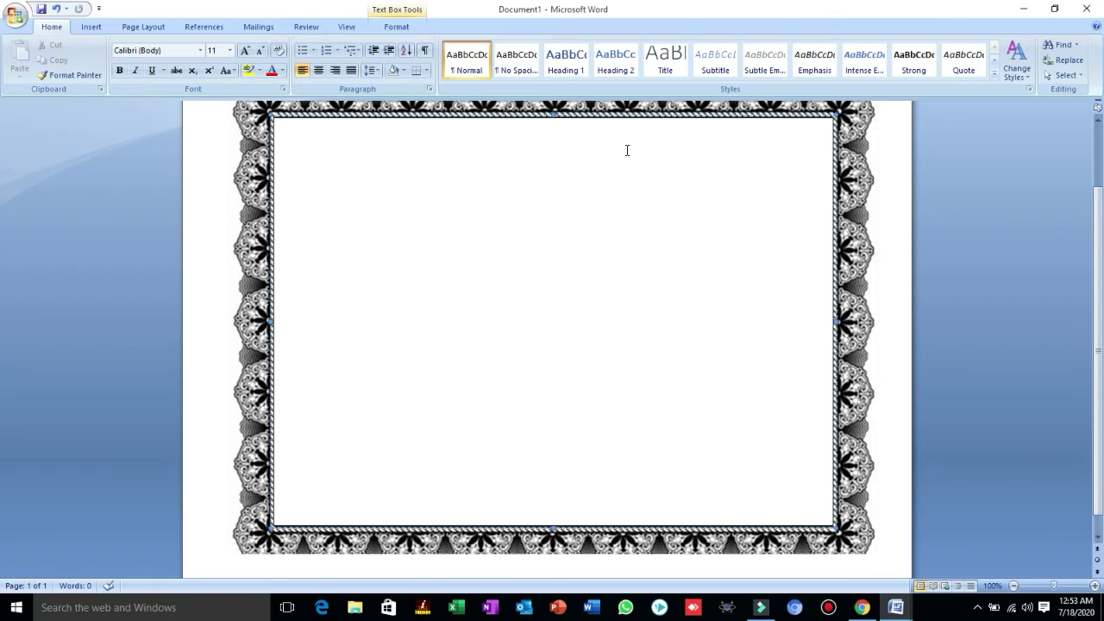
type("cERTIFICATION OF APP")
key("alt+Tab")
key("Tab")
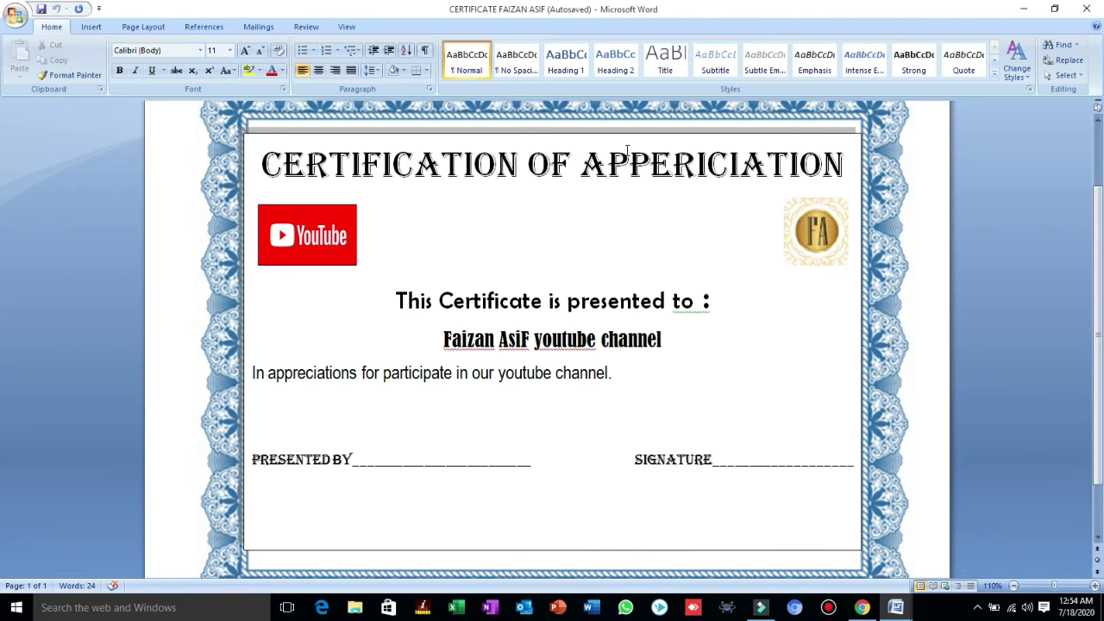
key("alt+Tab")
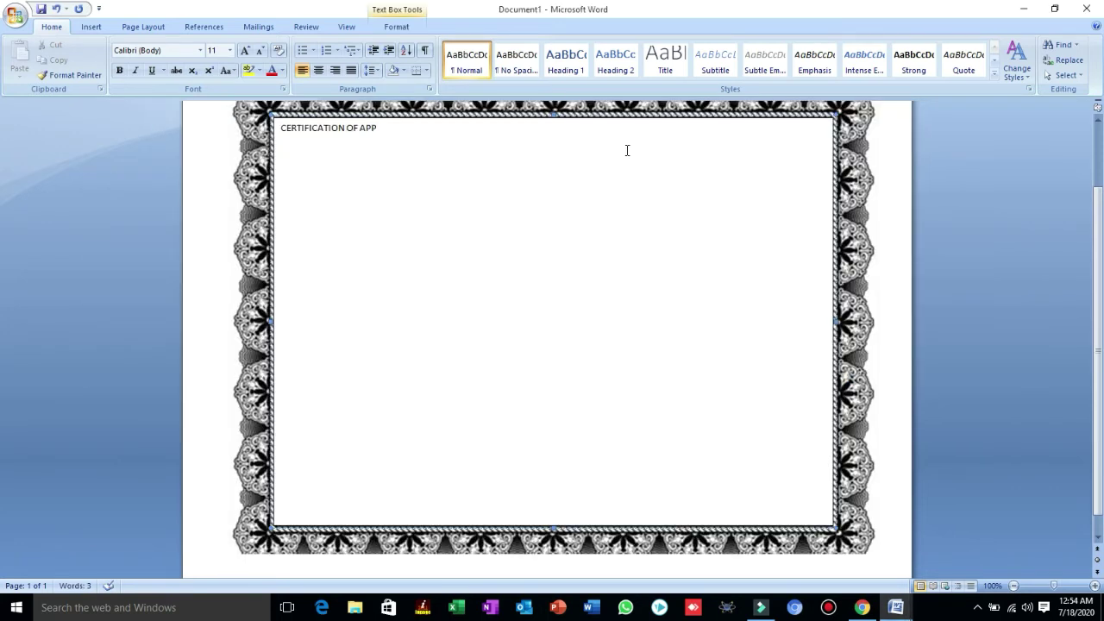
type("ERICIATION")
key("Return")
- Copy the FA logo from the finished sample certificate and paste it into the new certificate's text box, below the title near the right side
left_click(90, 27)
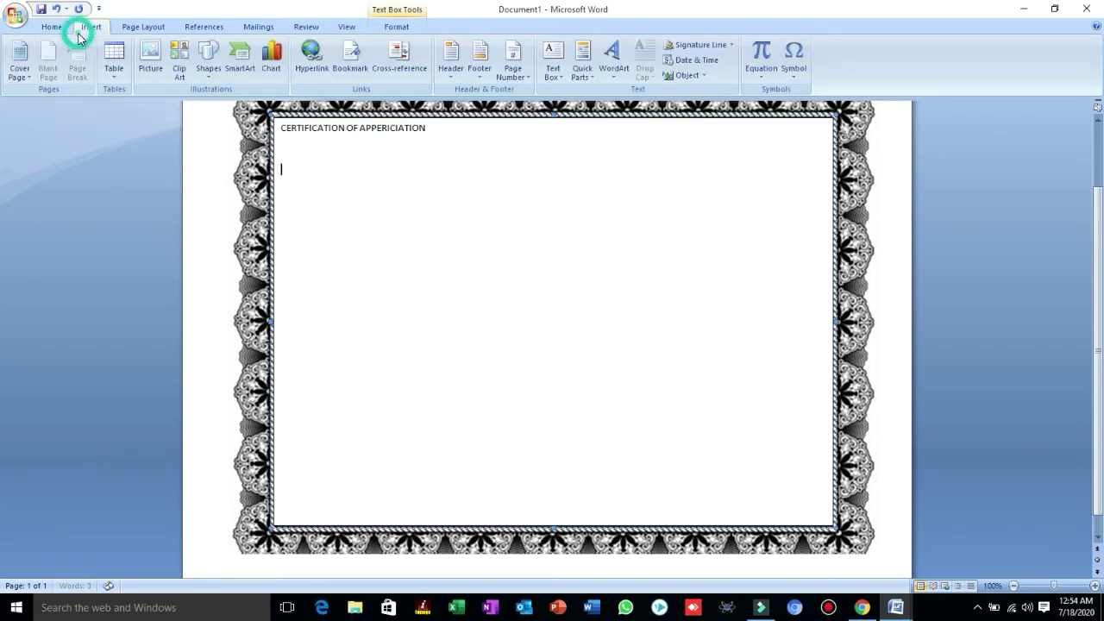
key("alt+Tab")
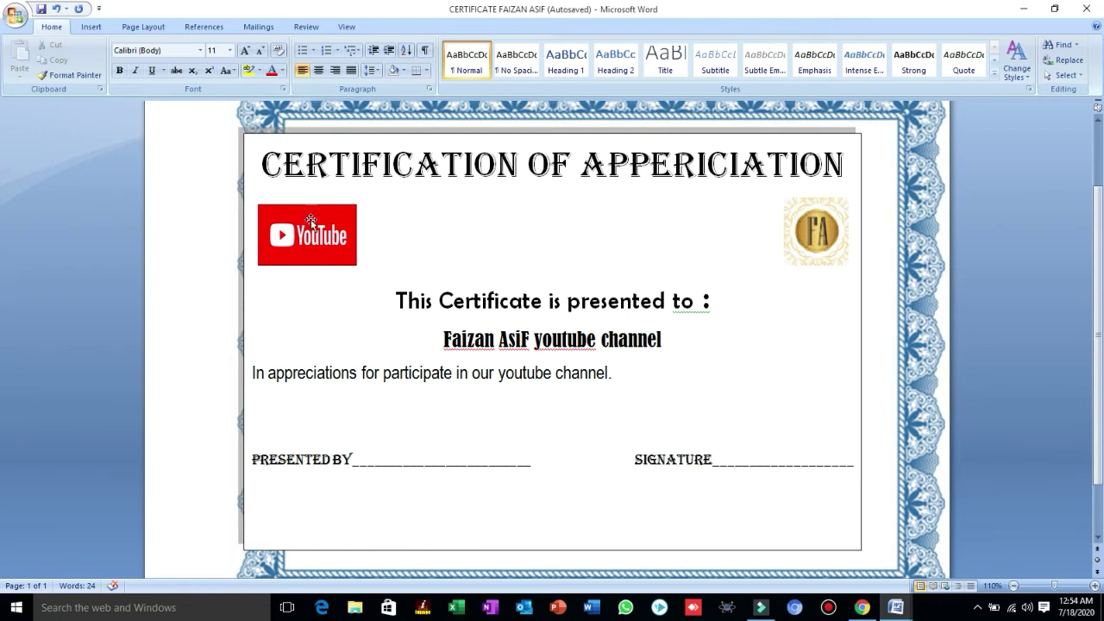
left_click(826, 228)
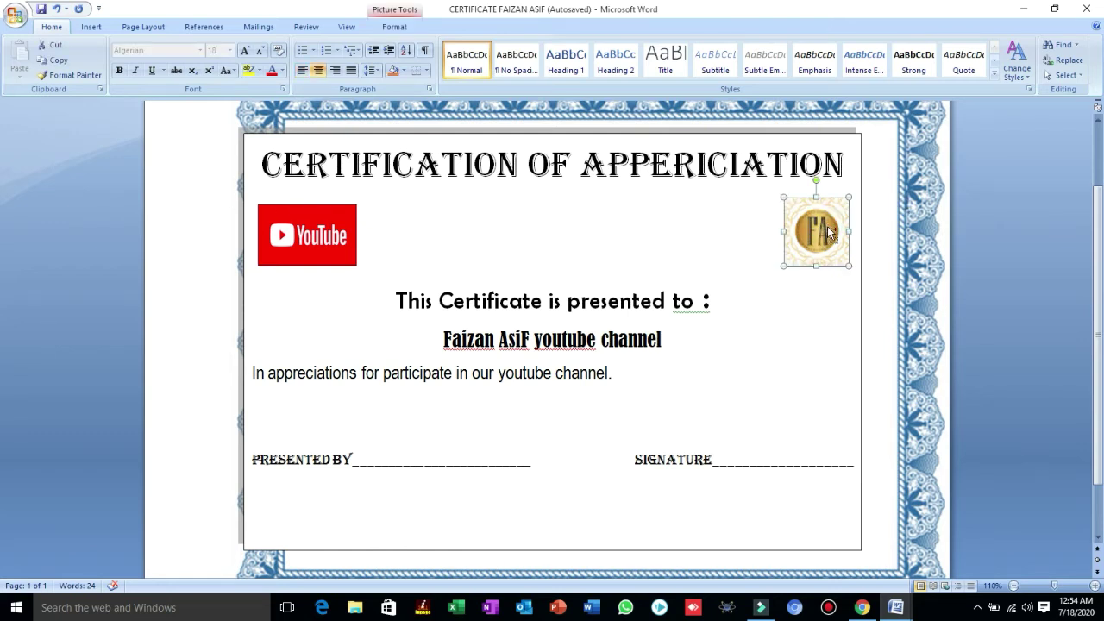
key("alt+Tab")
left_click(411, 178)
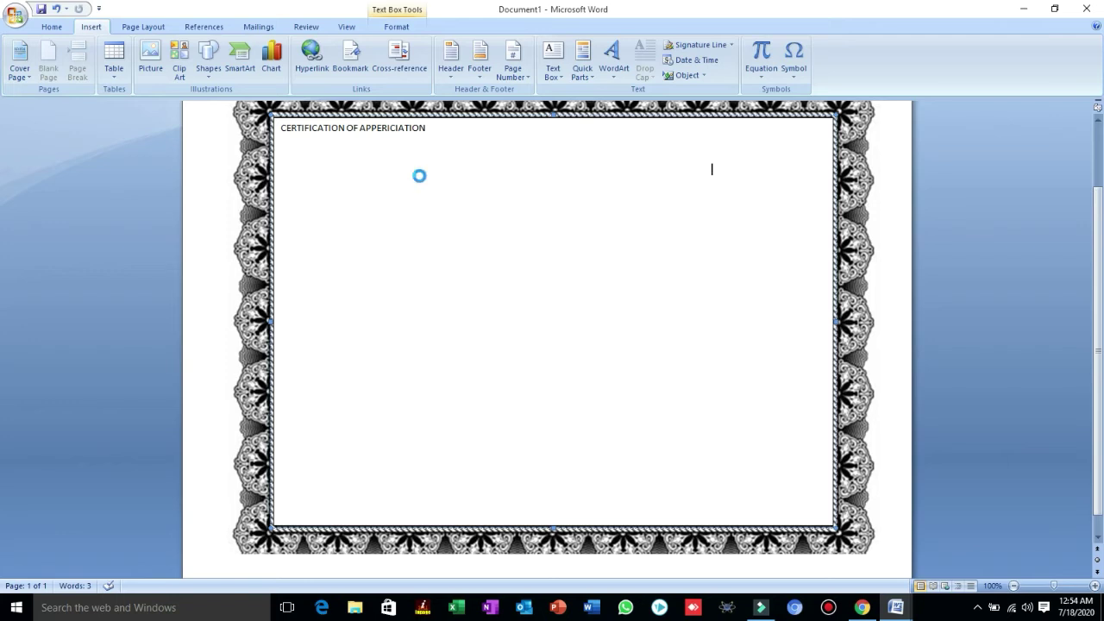
key("ctrl+v")
double_click(745, 192)
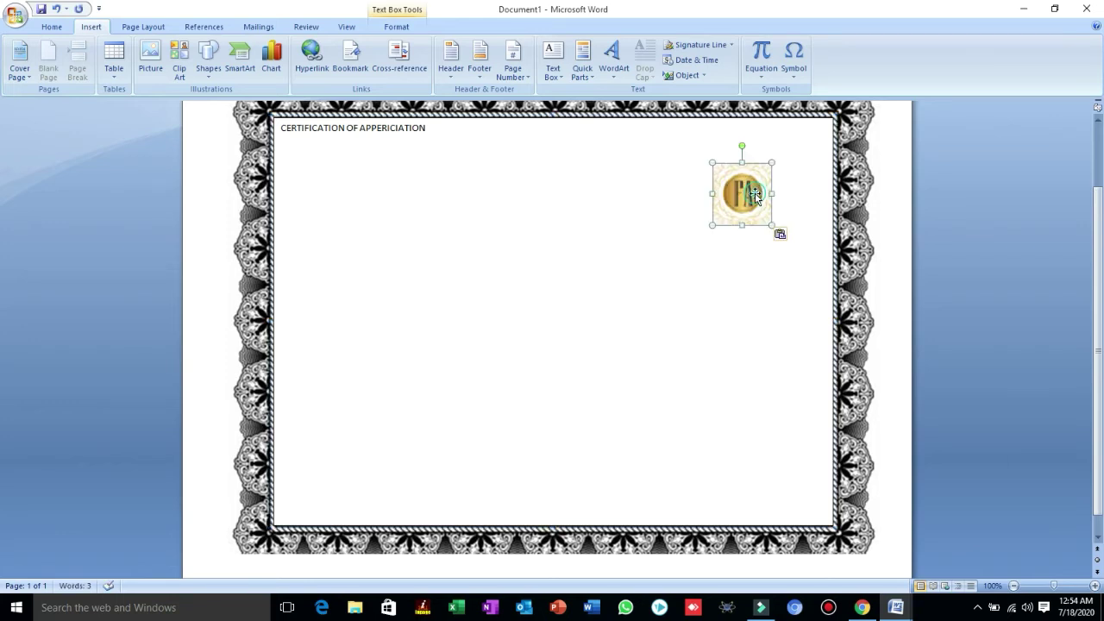
left_click(706, 194)
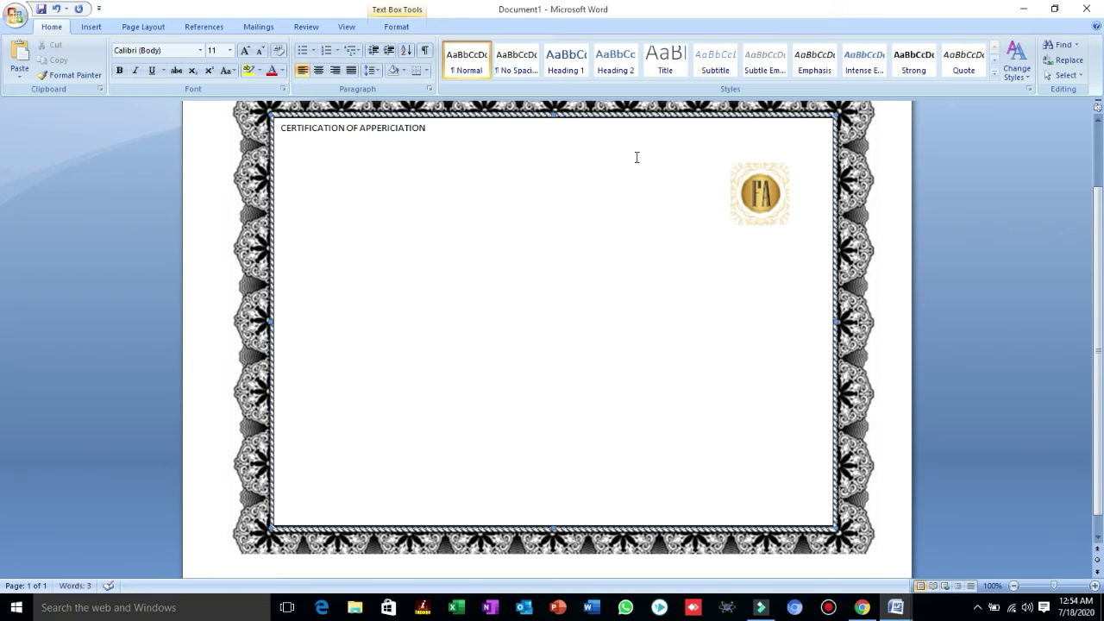
- Copy the YouTube logo from the sample certificate and paste it below the title at the left side of the new certificate's text box
left_click(291, 200)
key("alt+Tab")
left_click(308, 235)
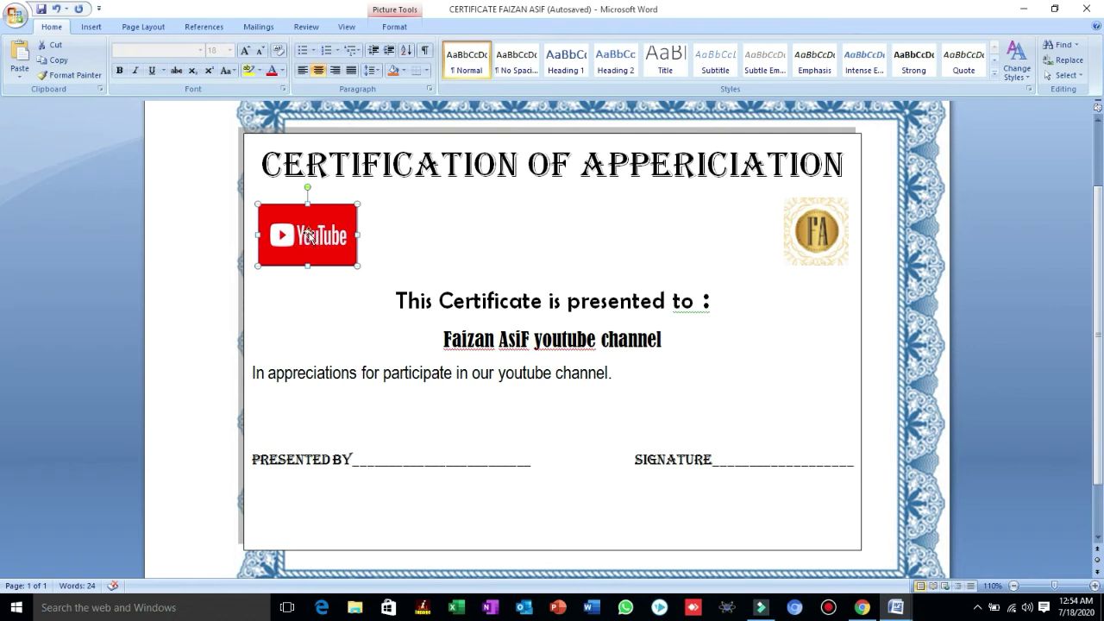
key("alt")
left_click(312, 236)
key("alt+Tab")
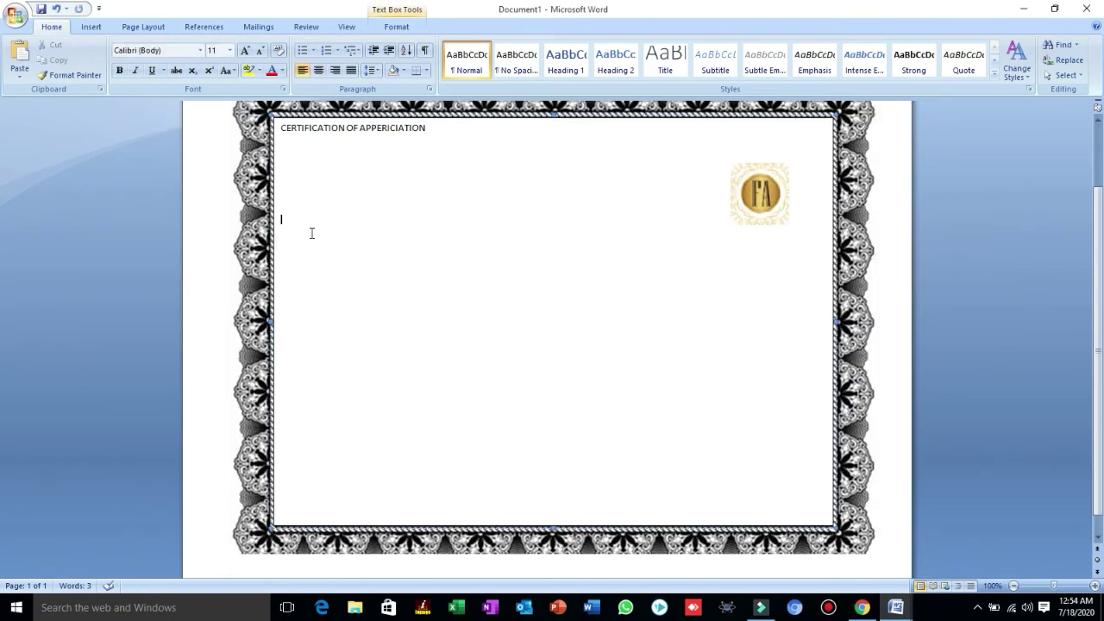
key("ctrl+v")
- Move the FA logo back onto the YouTube logo's line and space it across to the right side of the certificate
left_click(310, 246)
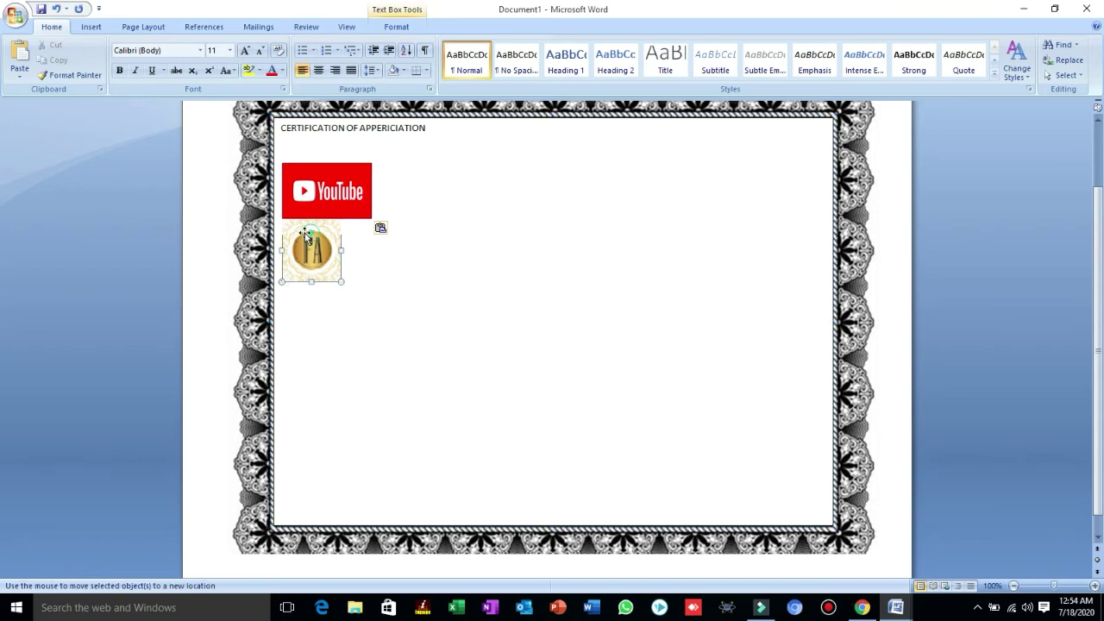
left_click_drag(311, 250, 408, 205)
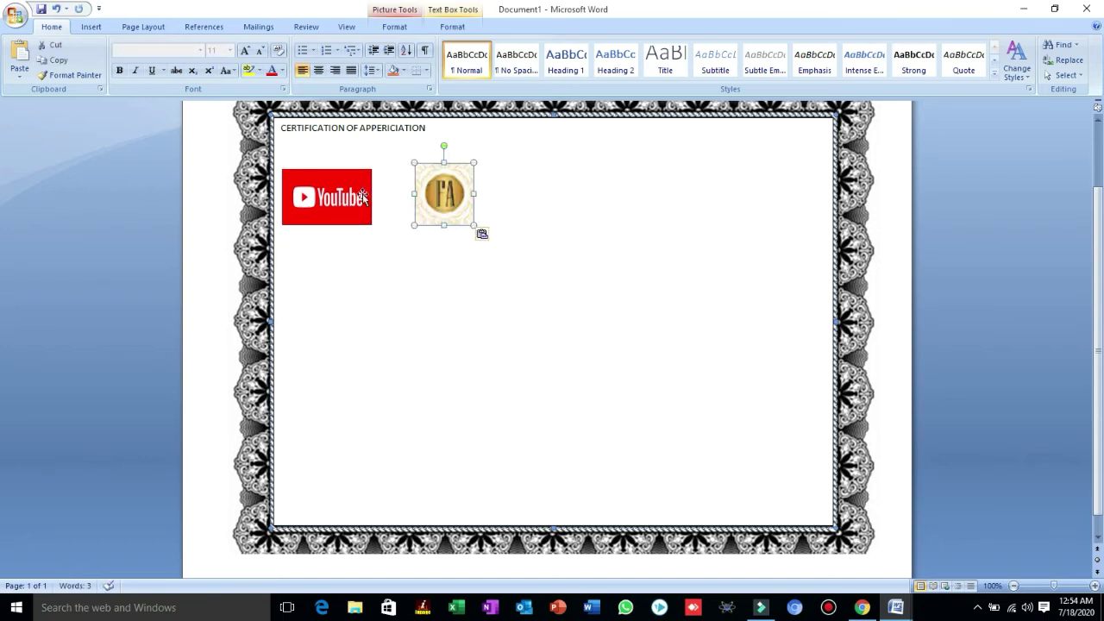
left_click(402, 210)
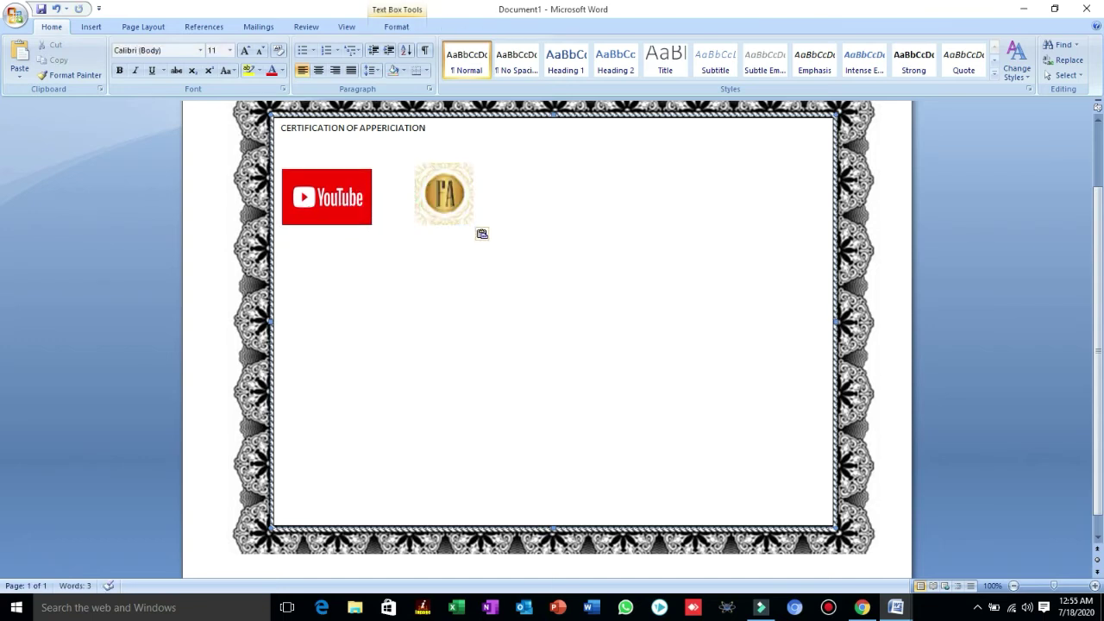
key("Tab")
key("Tab")
key("Tab")
key("Tab")
key("Tab")
key("Tab")
key("Tab")
key("Tab")
key("Tab")
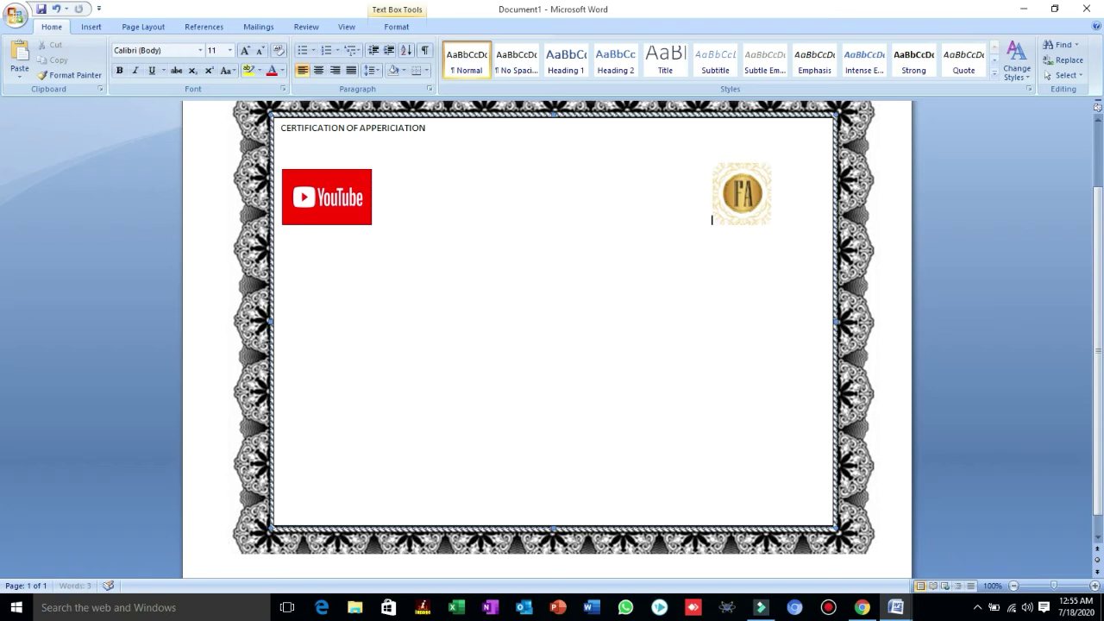
left_click(300, 183)
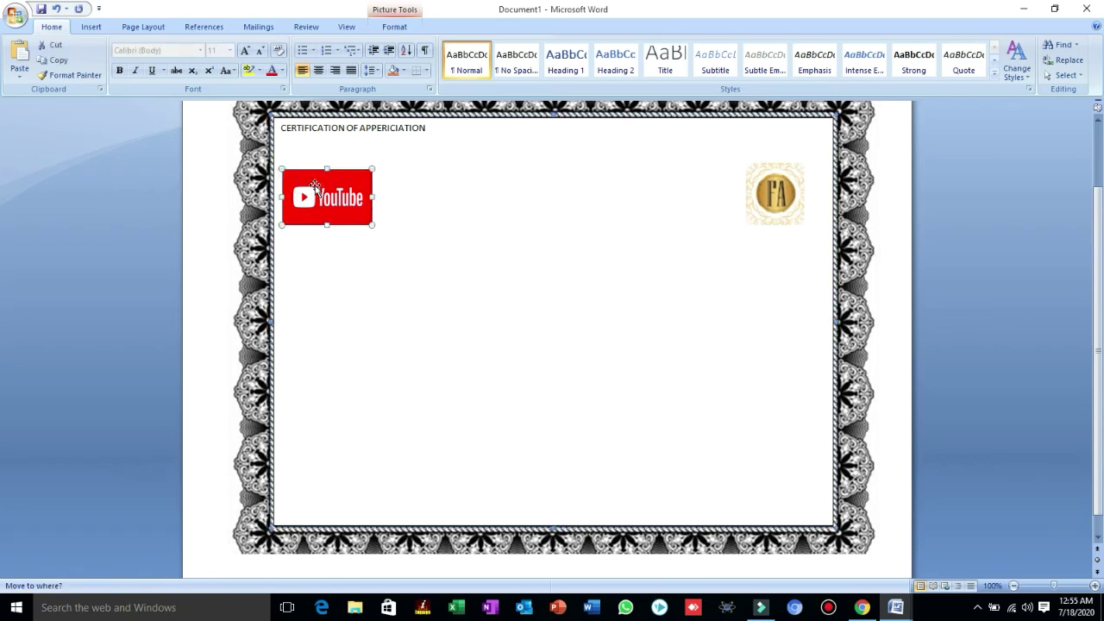
- Check the sample certificate's wording and enter "THIS CERTIFICATE IS PRESENTED TO:" centrally below the two logos in the new certificate
key("alt+Tab")
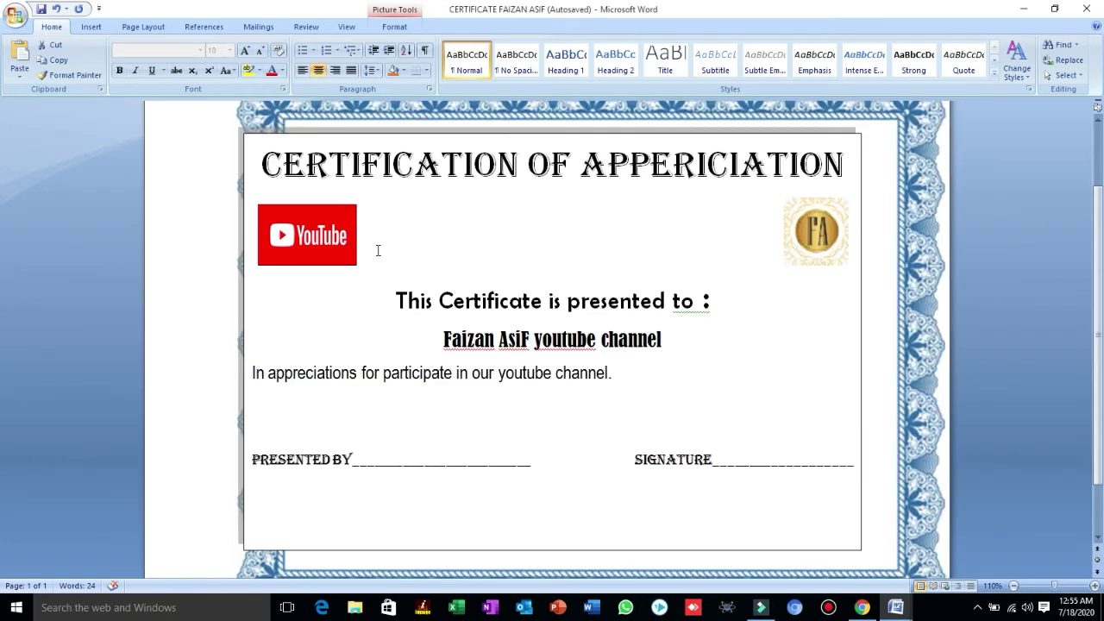
left_click(1013, 434)
scroll(1013, 434, "down", 1)
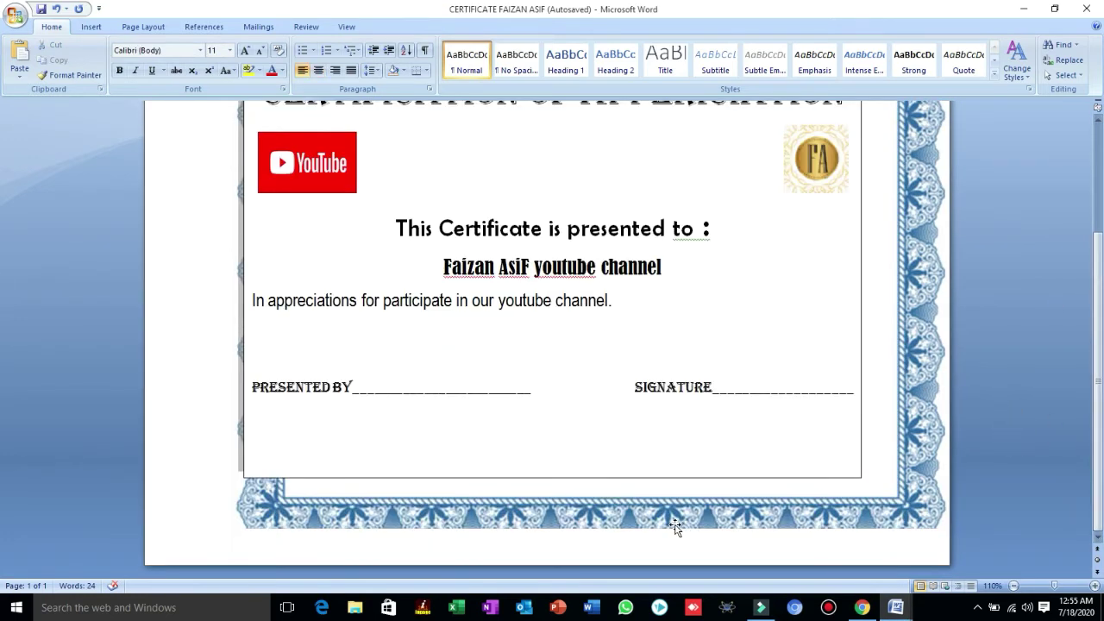
left_click_drag(1099, 334, 1101, 261)
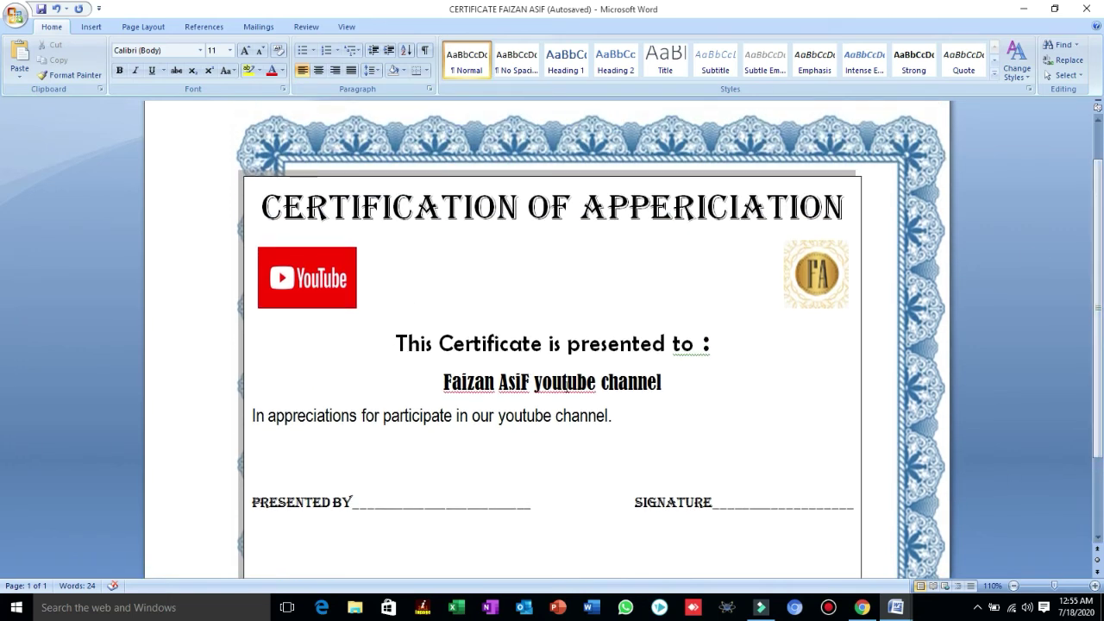
key("alt+Tab")
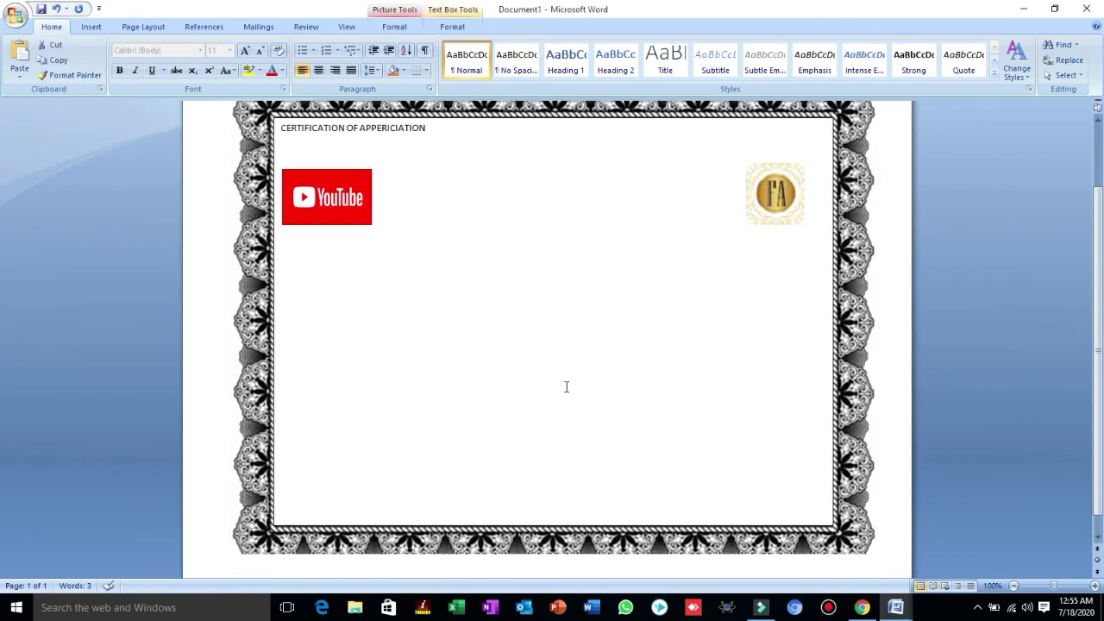
left_click(521, 264)
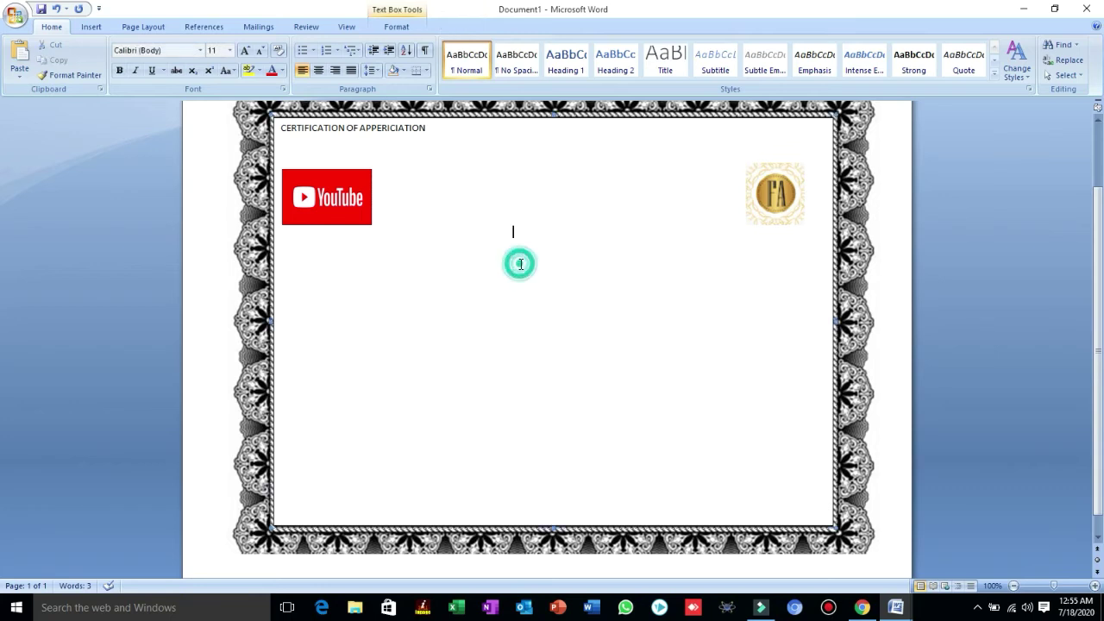
type("tHIS CERTIFICATE IS PRES")
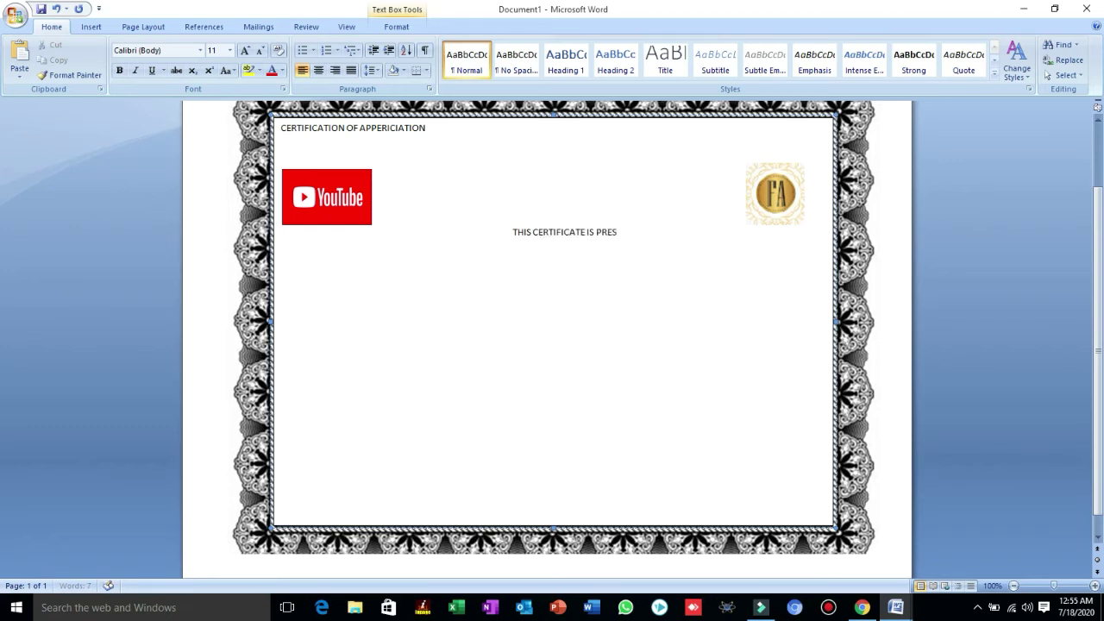
type("ENTED TO:")
- Enter the recipient YouTube channel's name in capitals on its own line below the presentation line, following the sample certificate
key("alt+Tab")
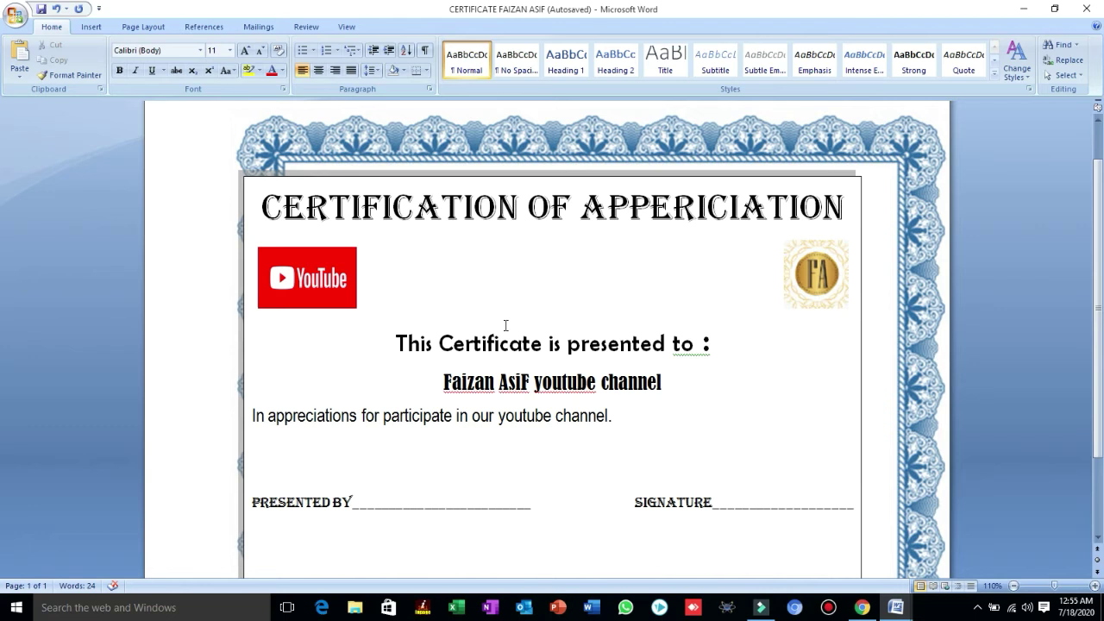
key("alt+Tab")
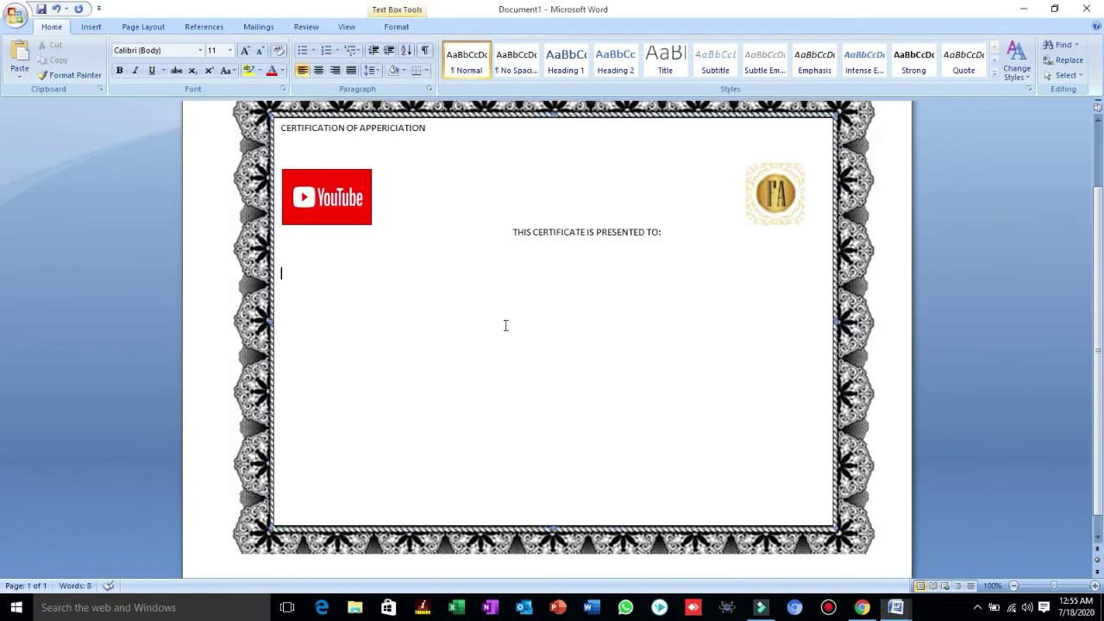
type("FAIZAN AS")
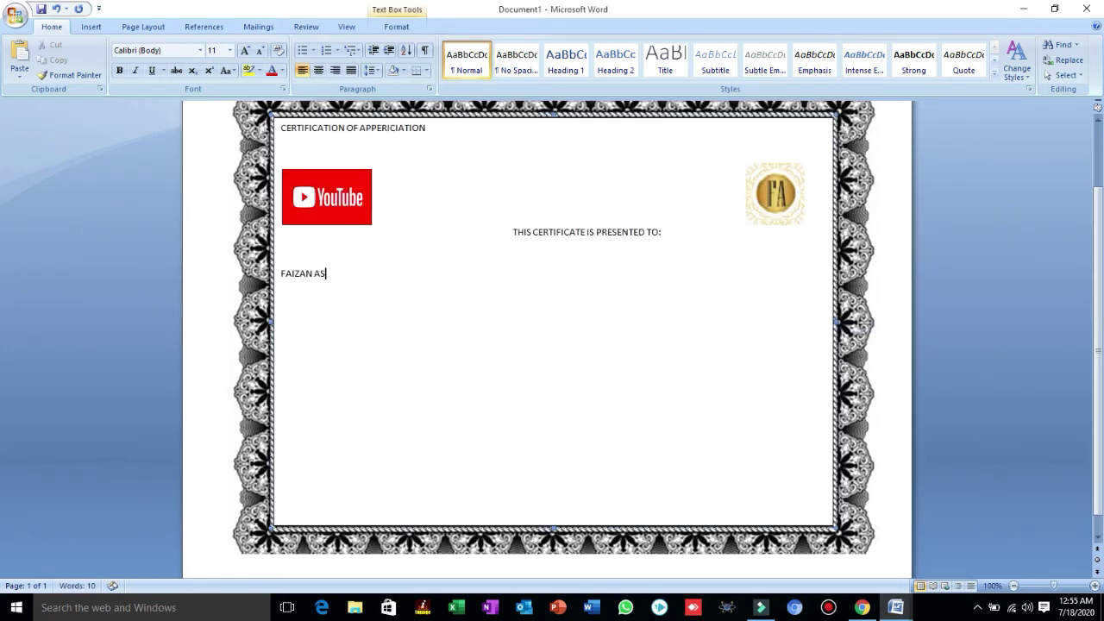
type("IF YOUTUBE CHANNEL")
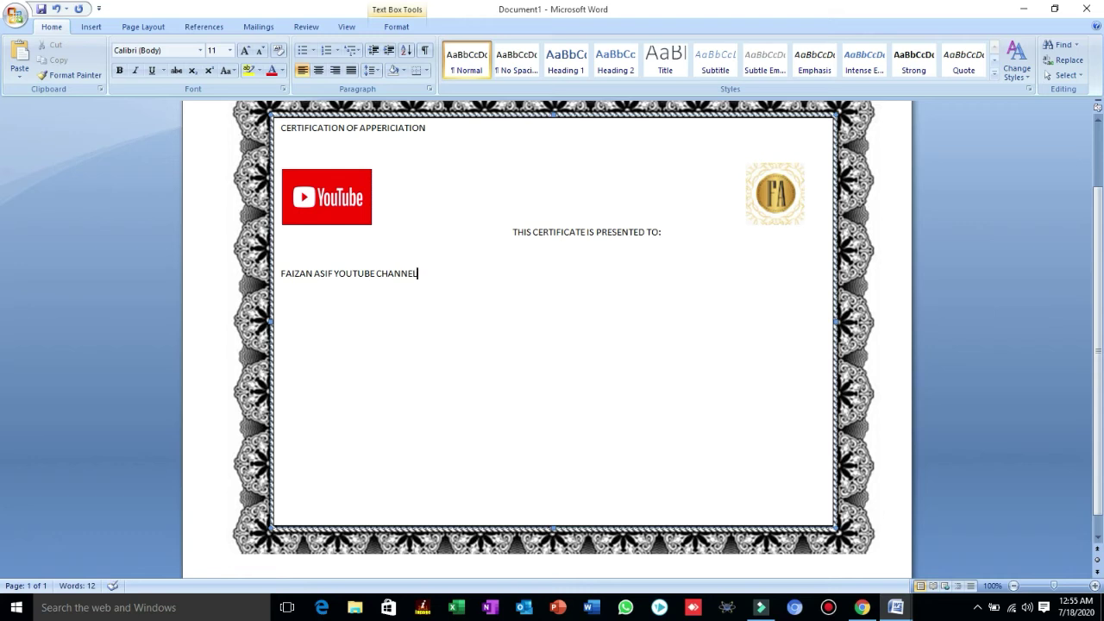
- Enter "IN APPERICIATION TO PARTICIPATE OUR YOUTUBE CHANNEL" below the channel name, followed by several blank lines
key("alt+Tab")
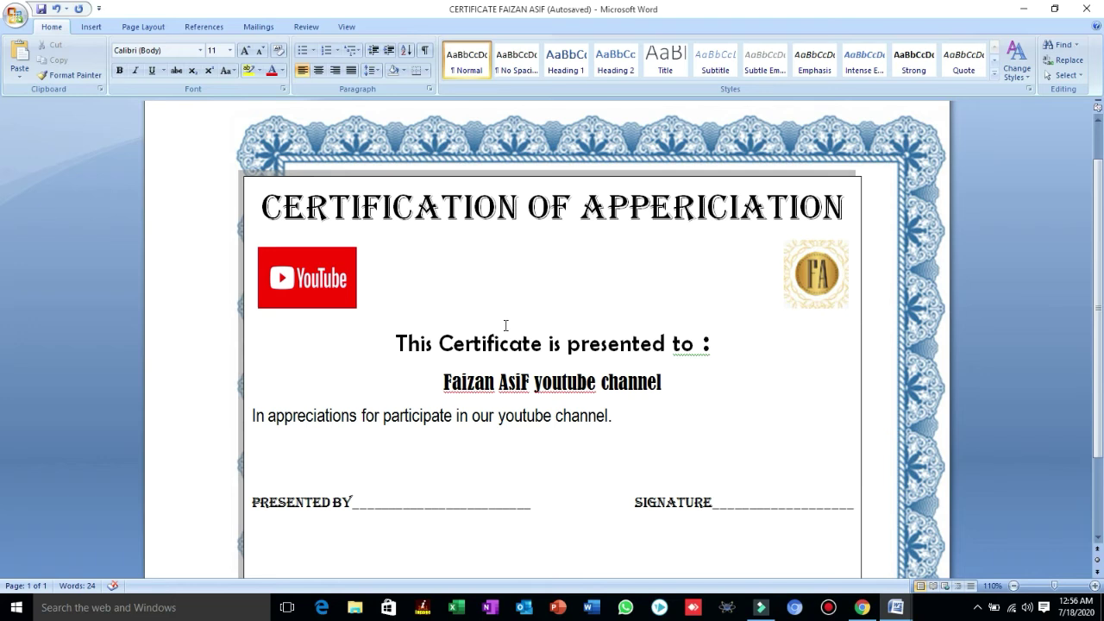
key("alt+Tab")
type("IN")
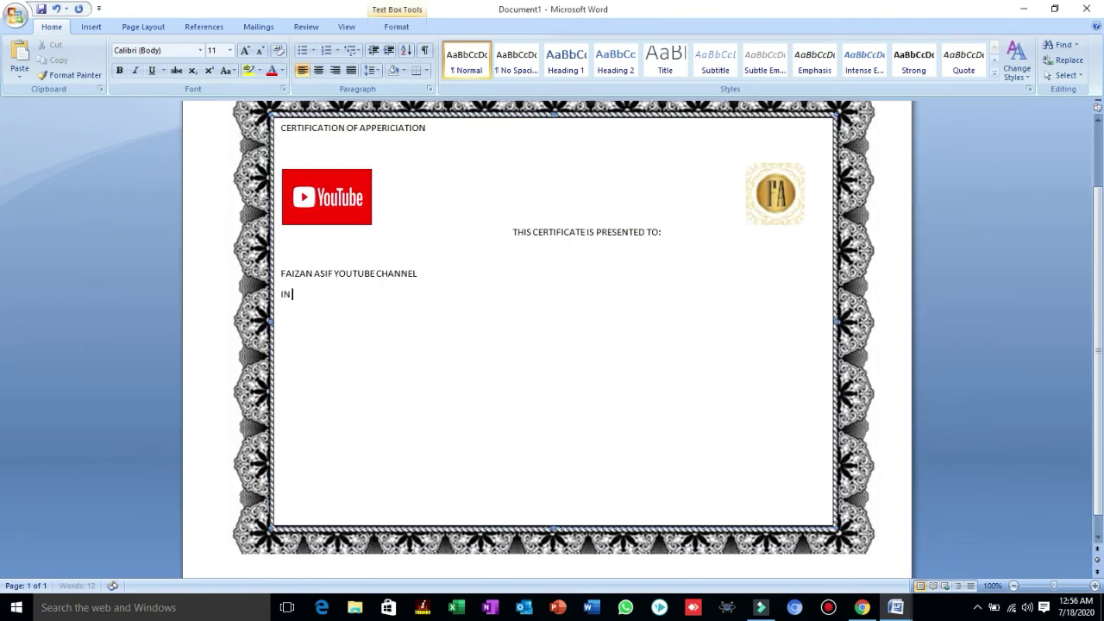
type(" APPERICIATION TO PARTICIPATE OUR YOUTU")
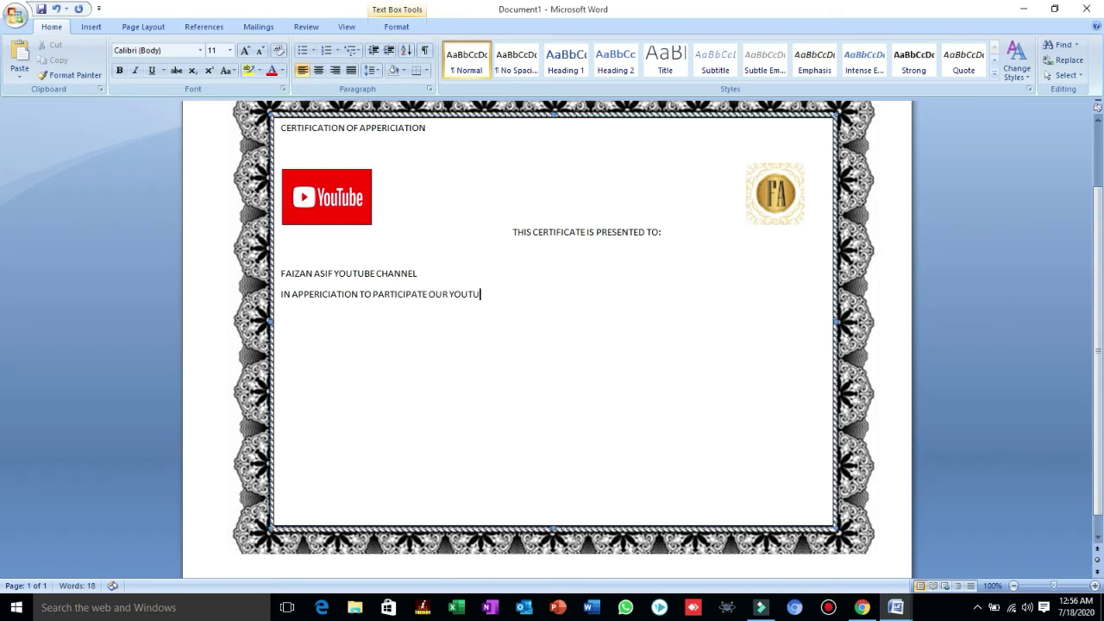
type("BE CHANNEL")
key("Return")
key("Return")
key("Return")
key("Return")
key("Return")
key("alt+Tab")
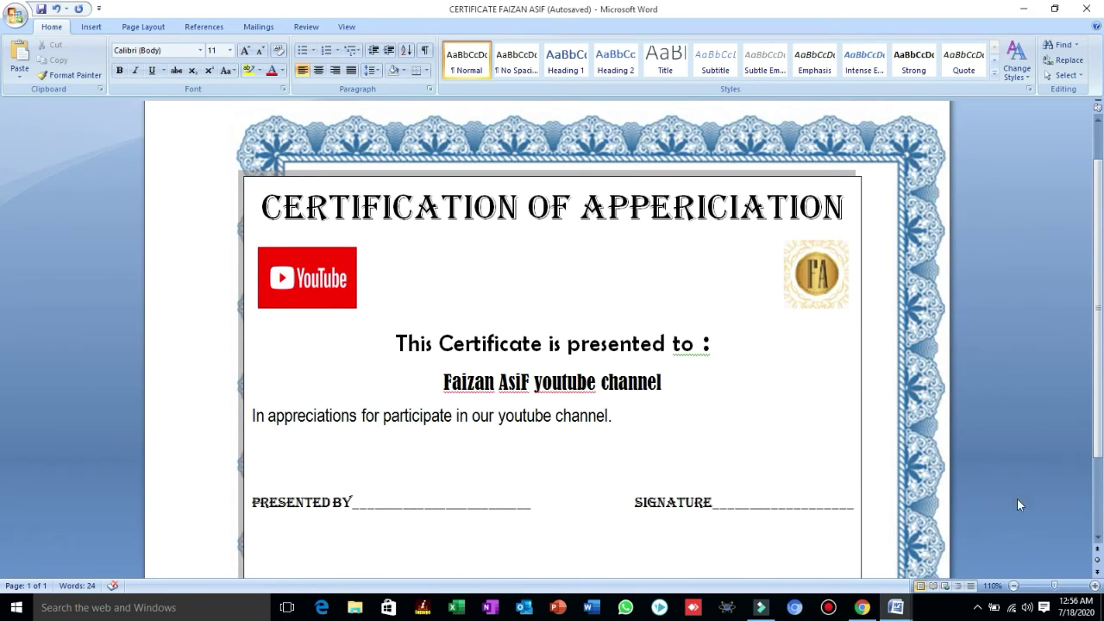
left_click(825, 608)
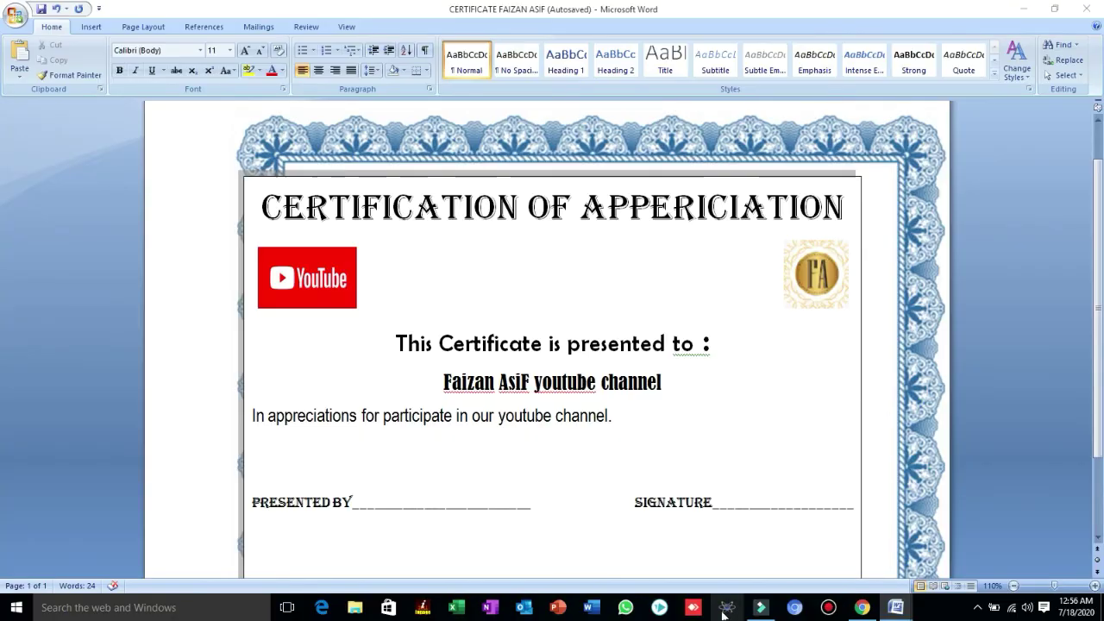
left_click(751, 589)
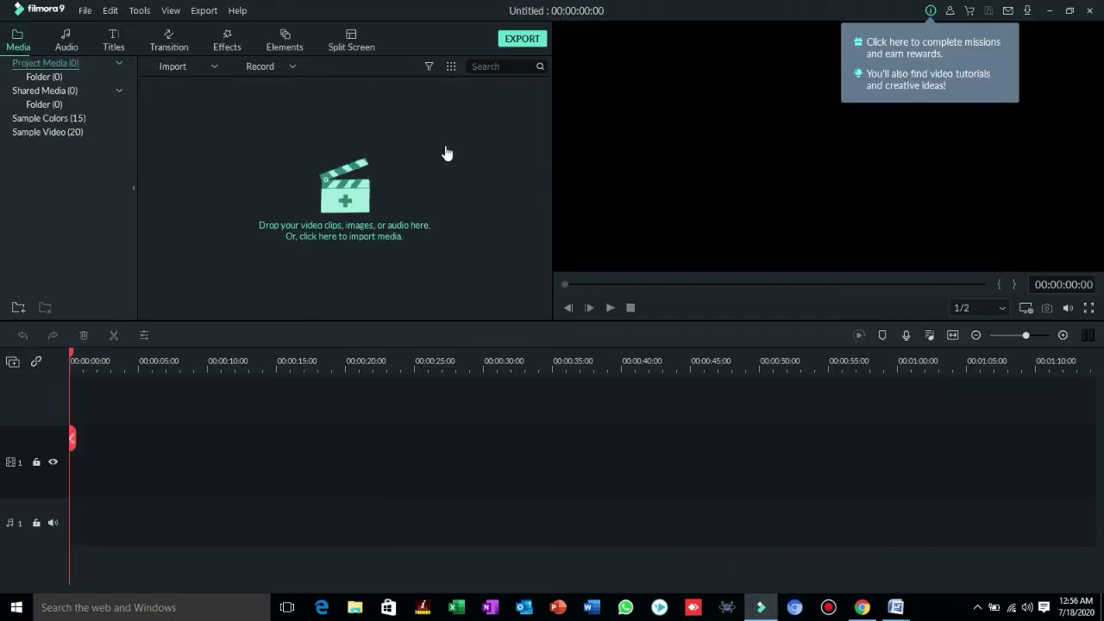
left_click(275, 65)
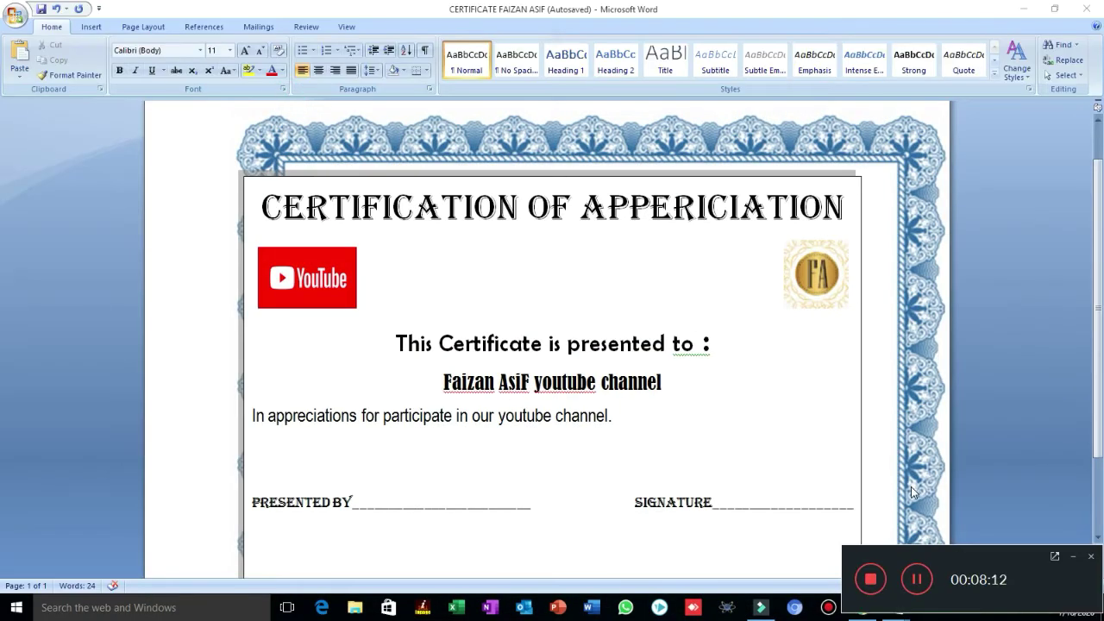
left_click(919, 579)
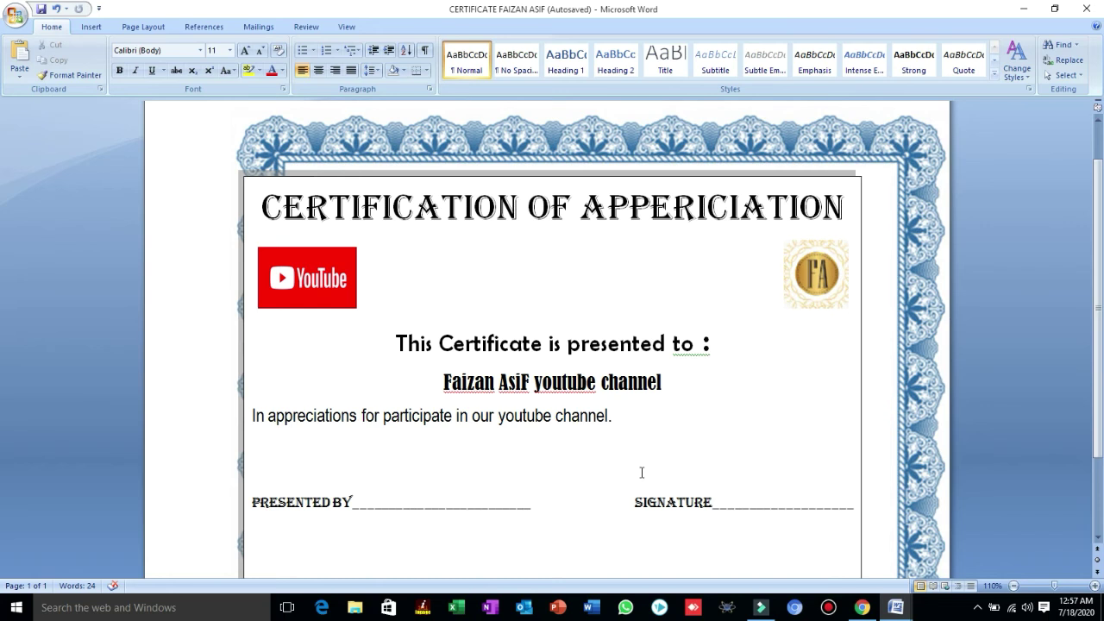
left_click(419, 166)
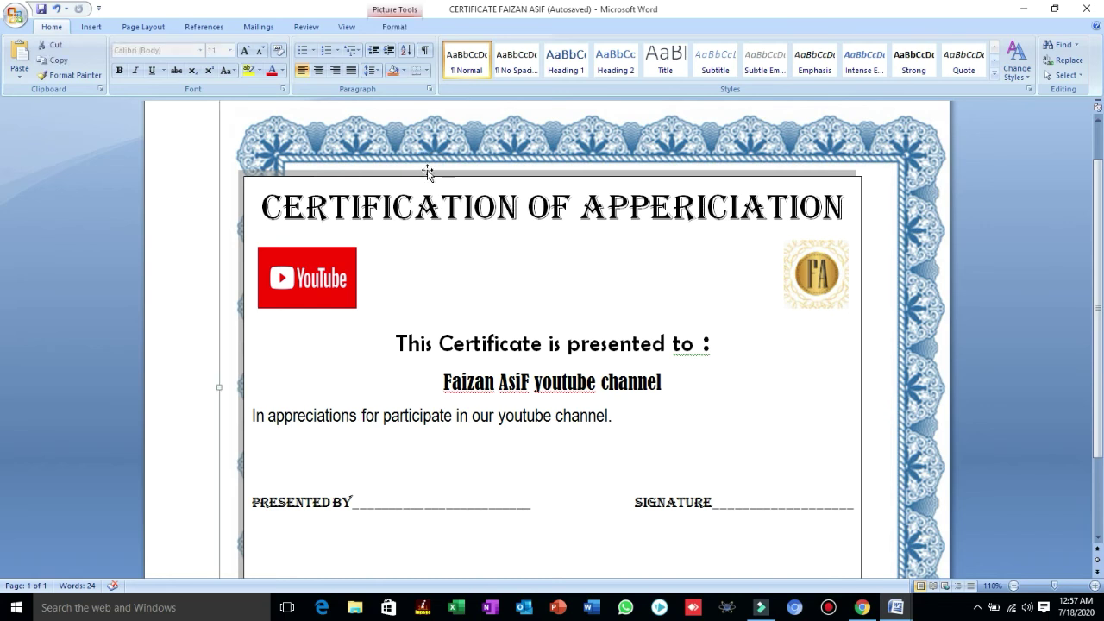
double_click(417, 162)
left_click_drag(418, 161, 355, 163)
left_click(359, 176)
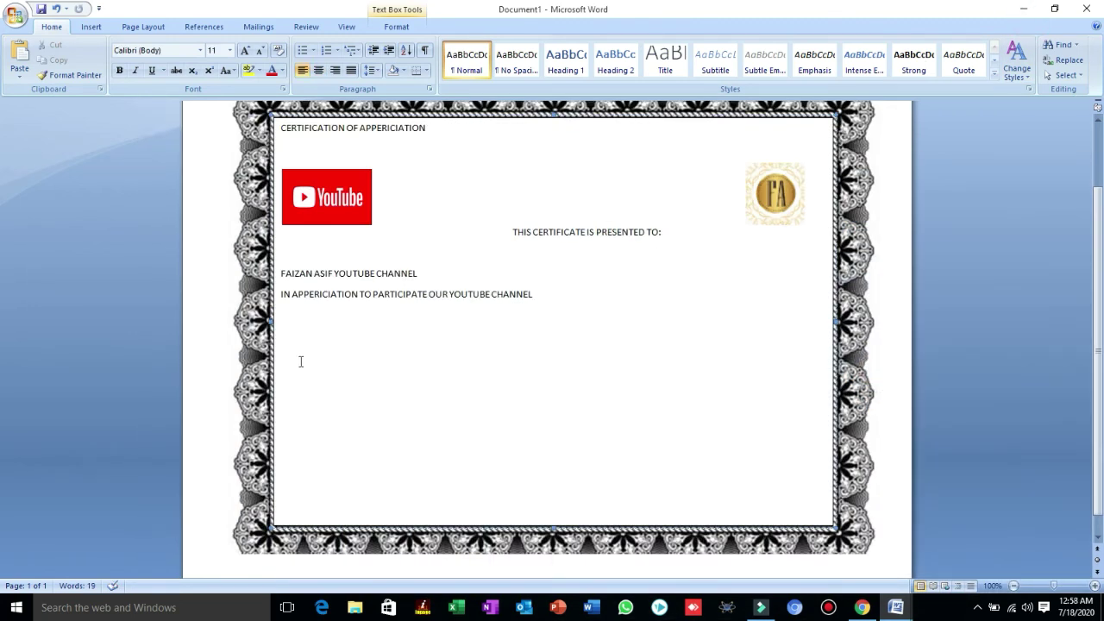
- Enter "PRESENTED BY" followed by a line of underscores, several blank lines below the appreciation sentence
type("pREEN")
key("BackSpace")
key("BackSpace")
type("SENTED BY___________________")
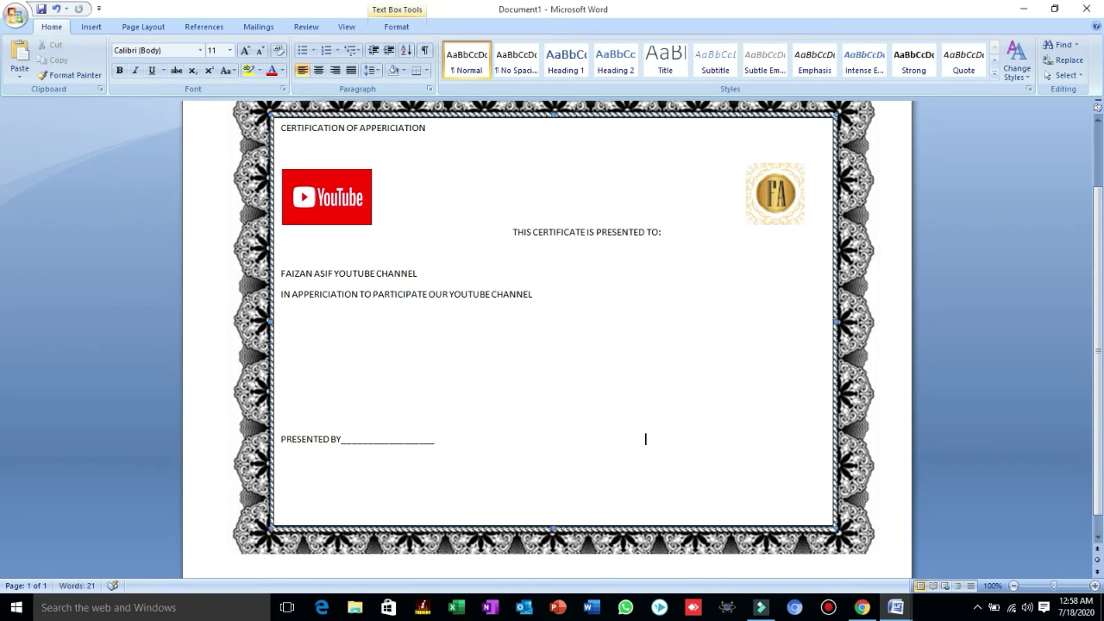
- Add "SIGNATURE" with a line of underscores ending in "!" at the right end of the "PRESENTED BY" line
type("SIGNAT")
type("IRE")
type("URE")
type("_____")
type("_________")
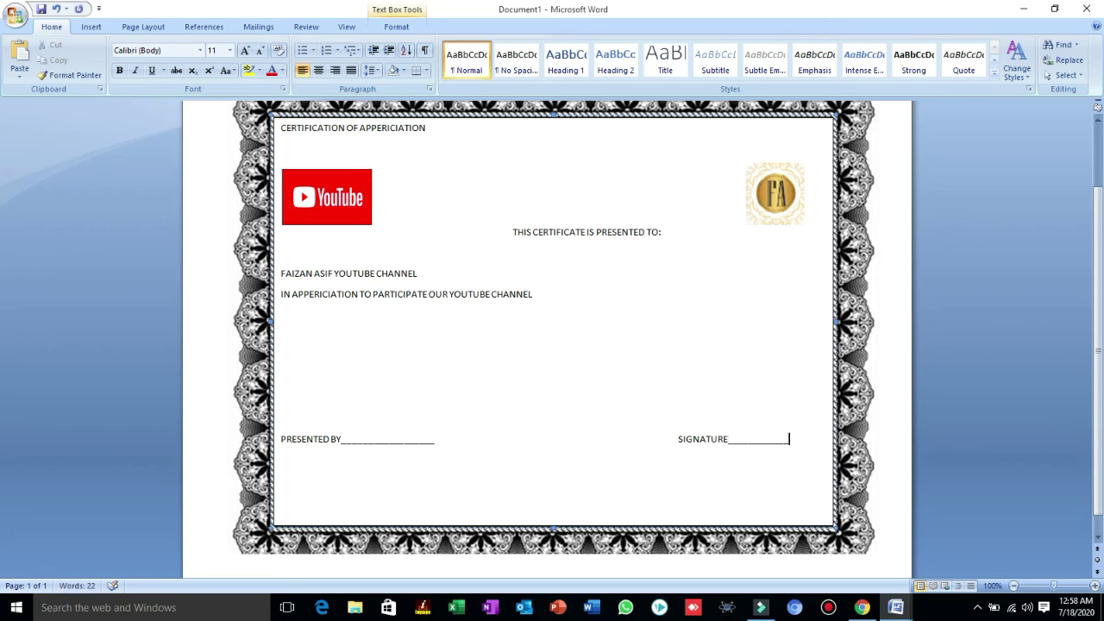
key("Return")
key("BackSpace")
type("_______!")
- Format the certificate title "CERTIFICATION OF APPERICIATION" in Algerian at 36 pt
scroll(1095, 291, "up", 1)
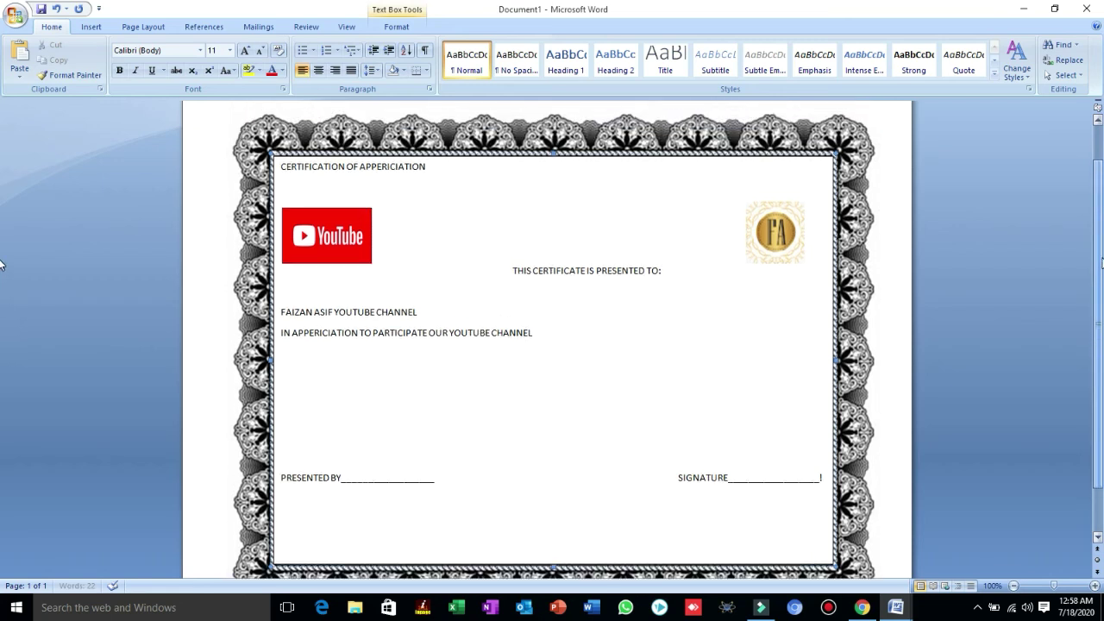
left_click(426, 167)
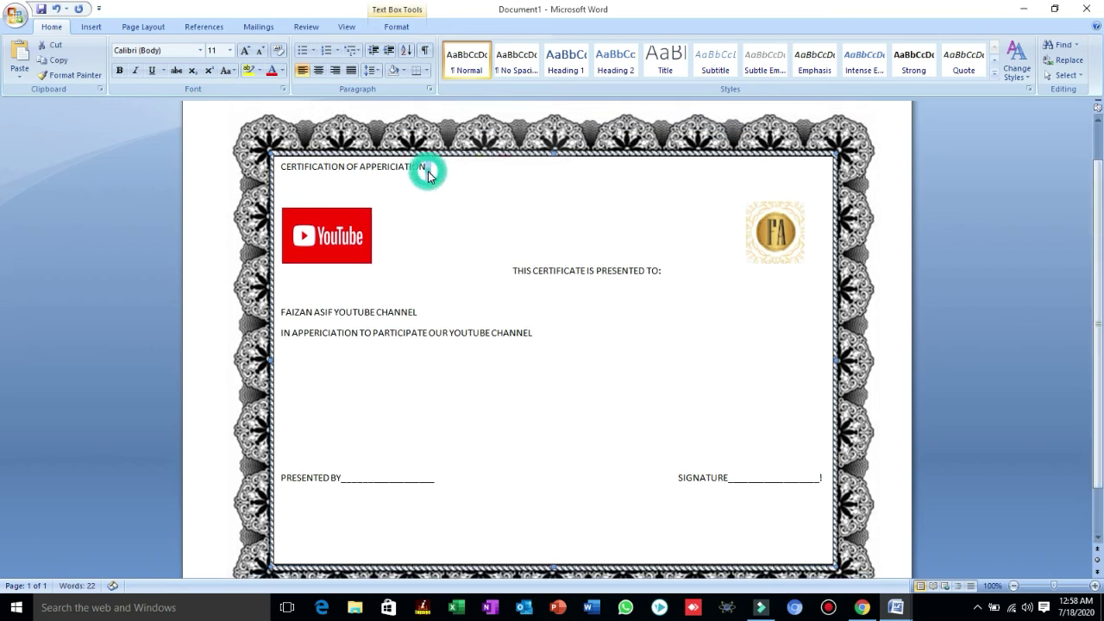
key("ctrl+a")
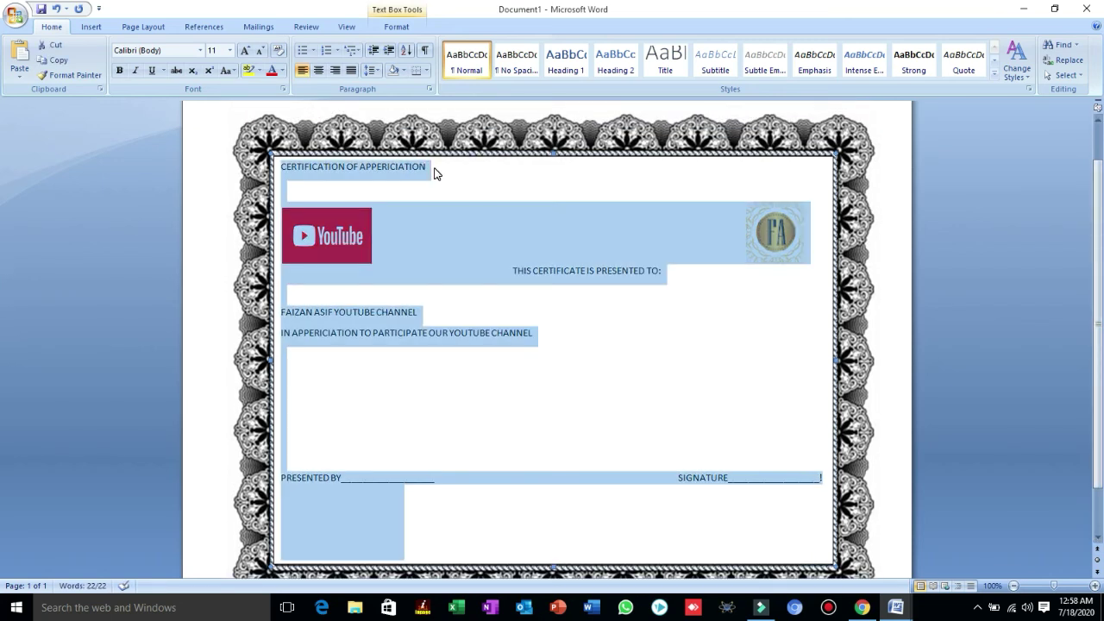
left_click(435, 168)
triple_click(435, 167)
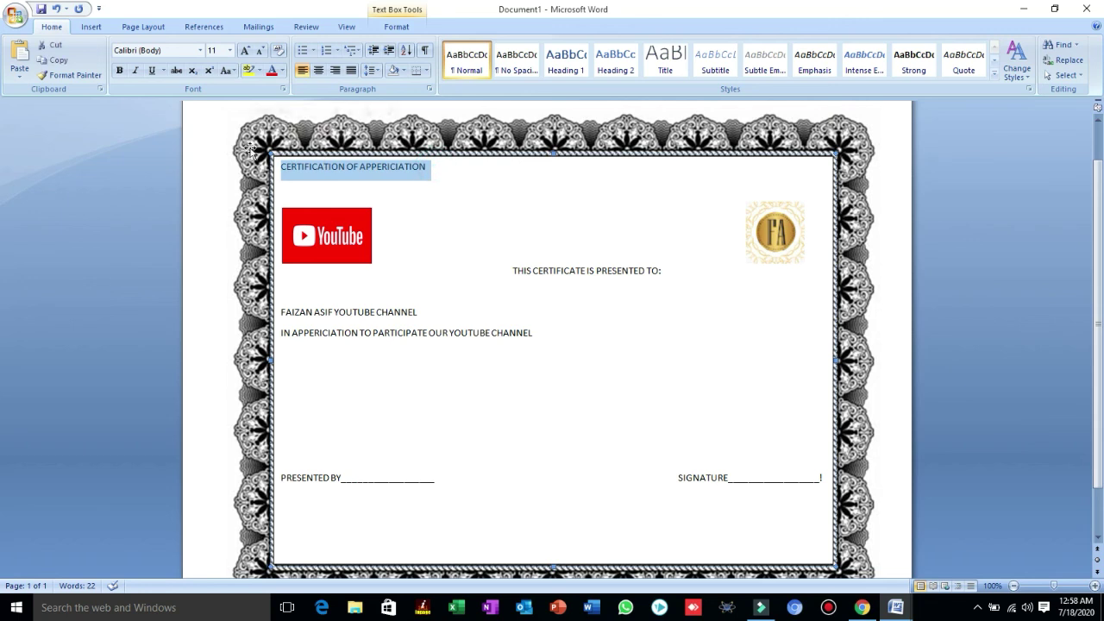
key("ctrl+shift+period")
key("ctrl+shift+period")
key("ctrl+shift+period")
key("ctrl+shift+period")
key("ctrl+shift+period")
key("ctrl+shift+period")
key("ctrl+shift+period")
key("ctrl+shift+period")
key("ctrl+shift+period")
key("ctrl+shift+period")
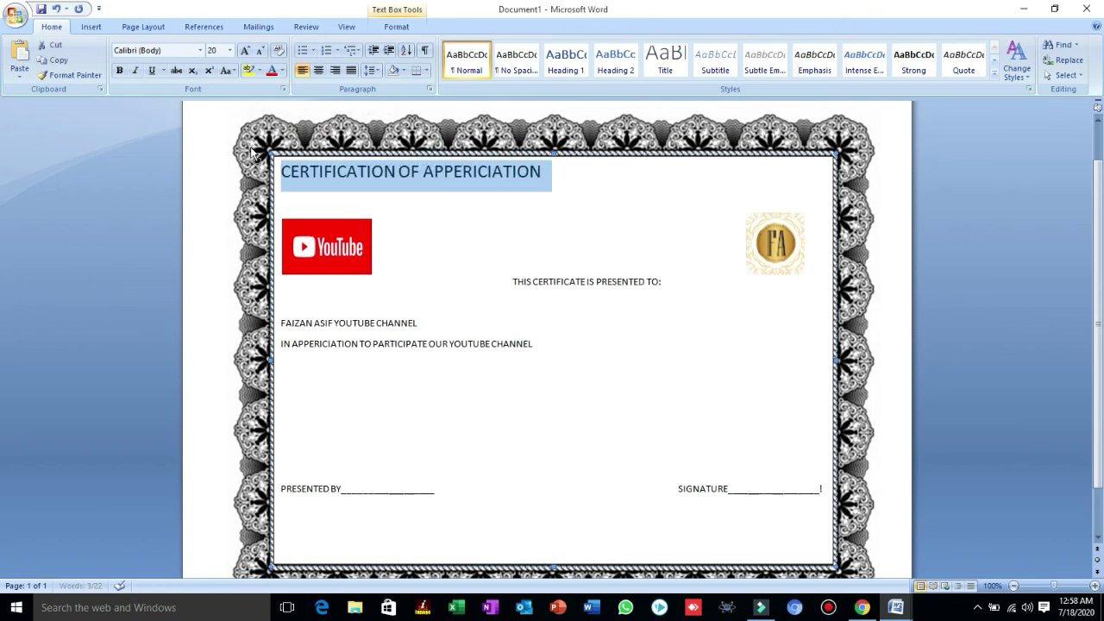
key("ctrl+shift+period")
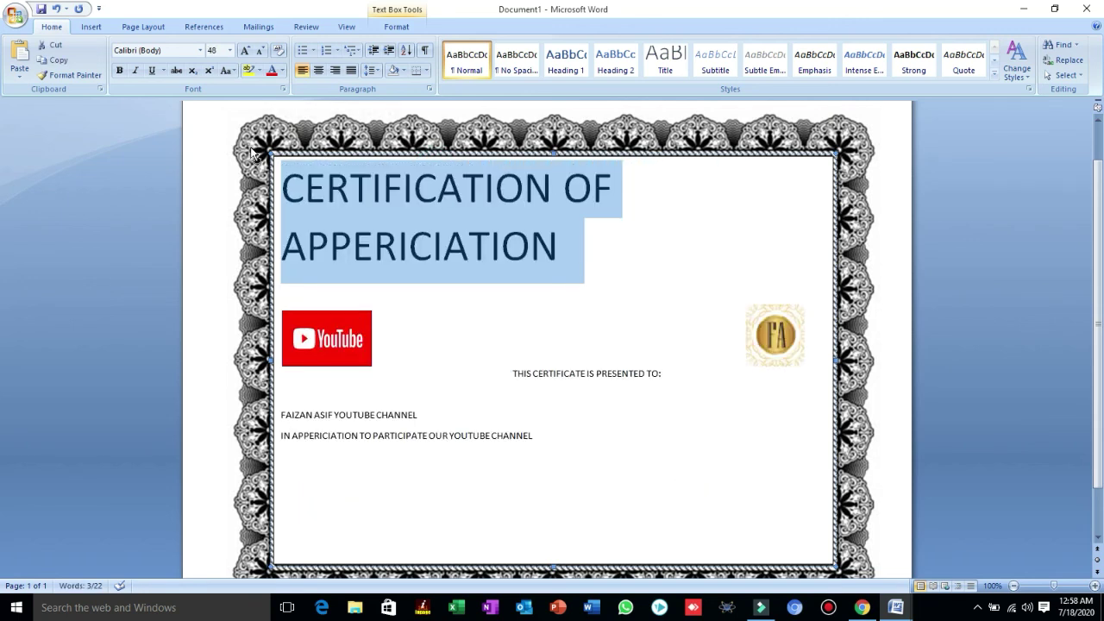
key("ctrl+shift+comma")
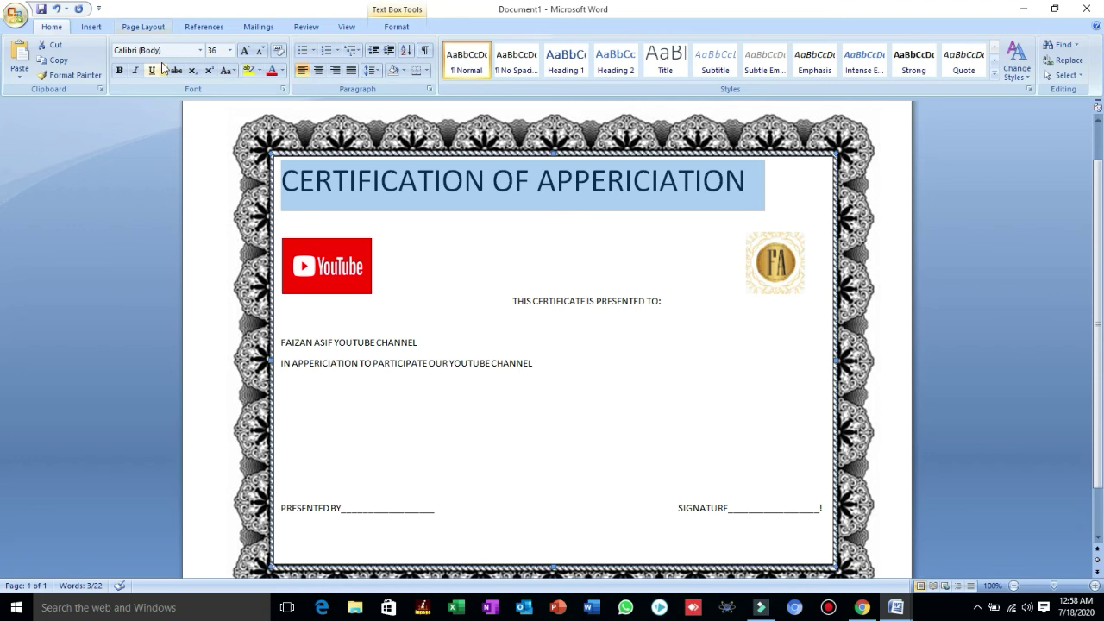
left_click(200, 50)
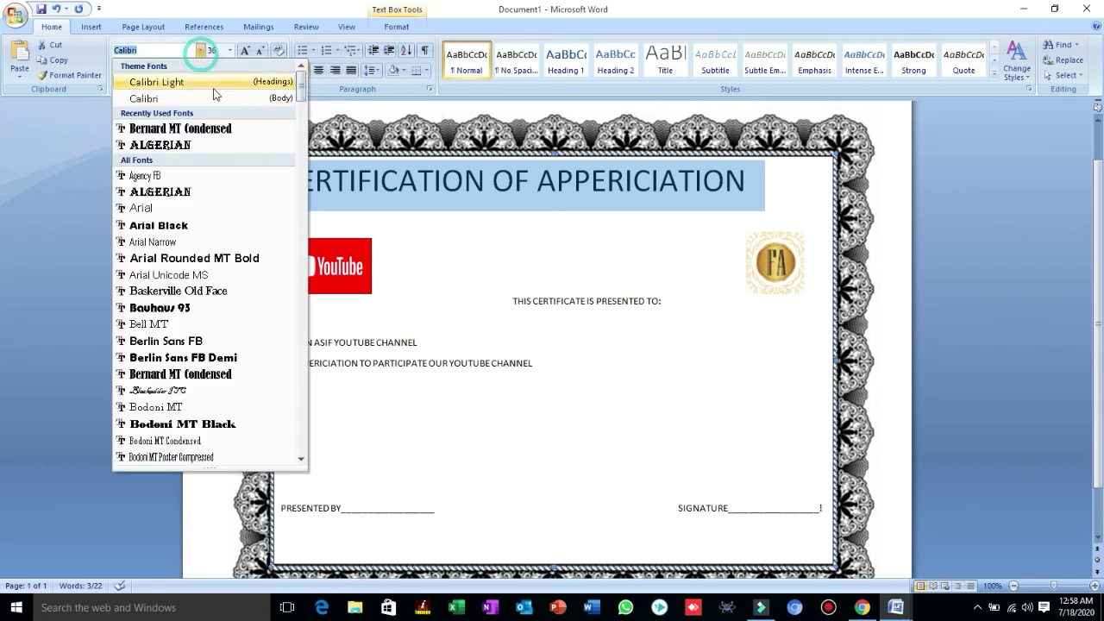
left_click(194, 144)
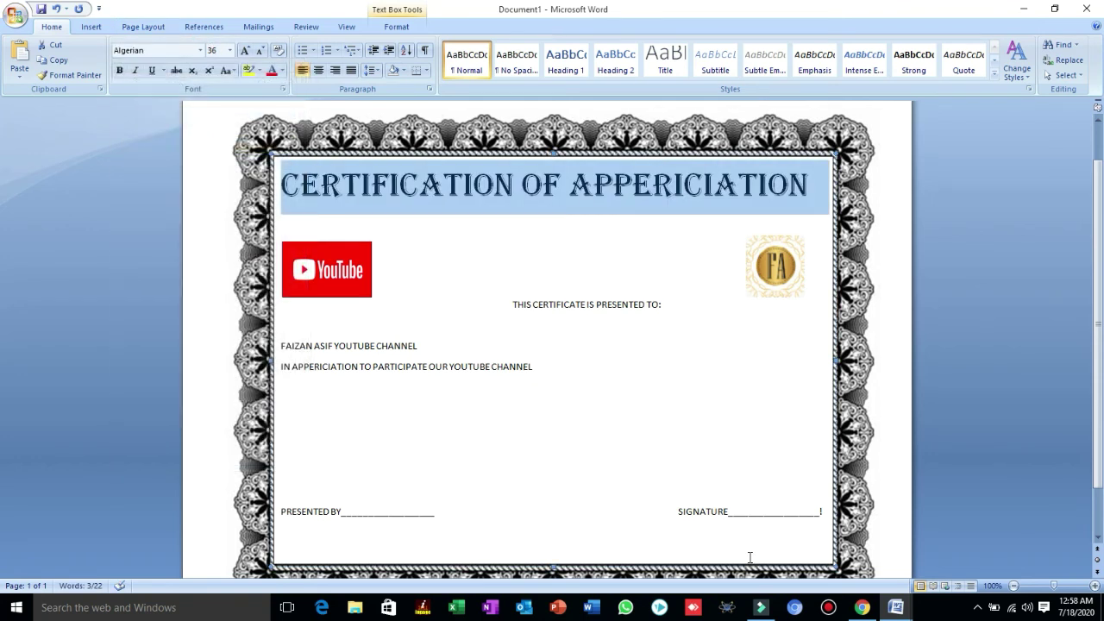
- Check the sample certificate and set the font of "THIS CERTIFICATE IS PRESENTED TO:" in the new certificate to Arial Rounded MT Bold
mouse_move(900, 614)
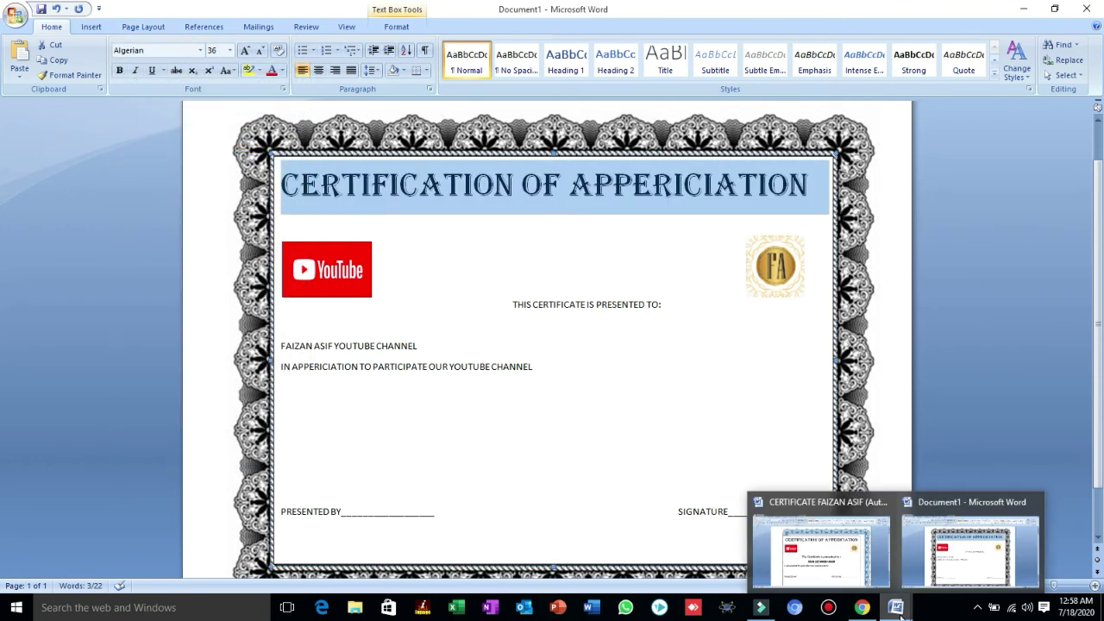
mouse_move(833, 558)
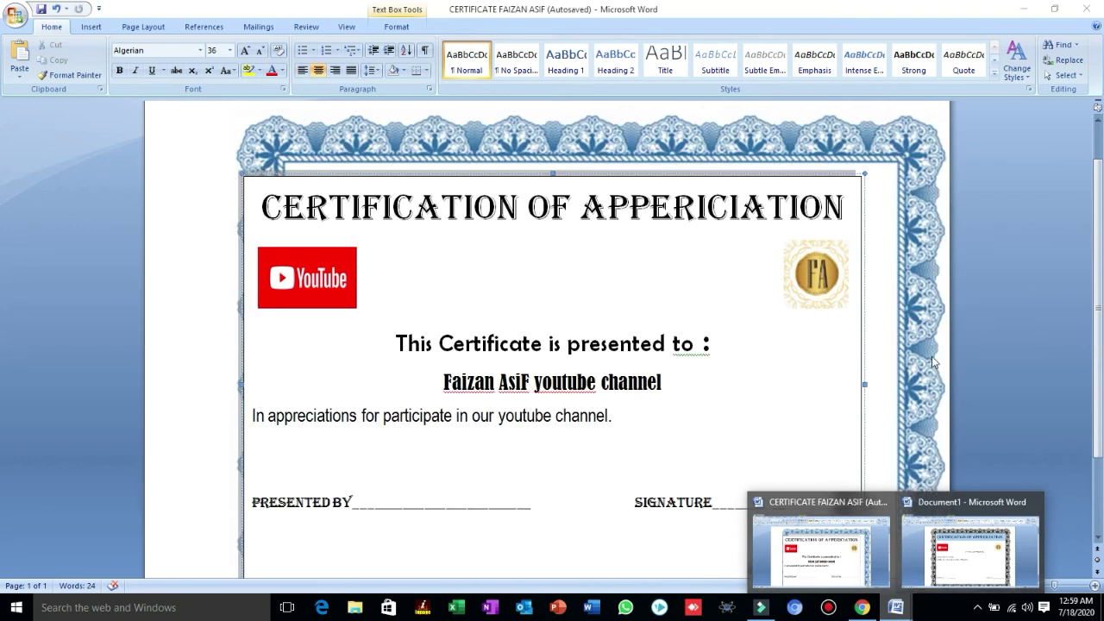
left_click(970, 552)
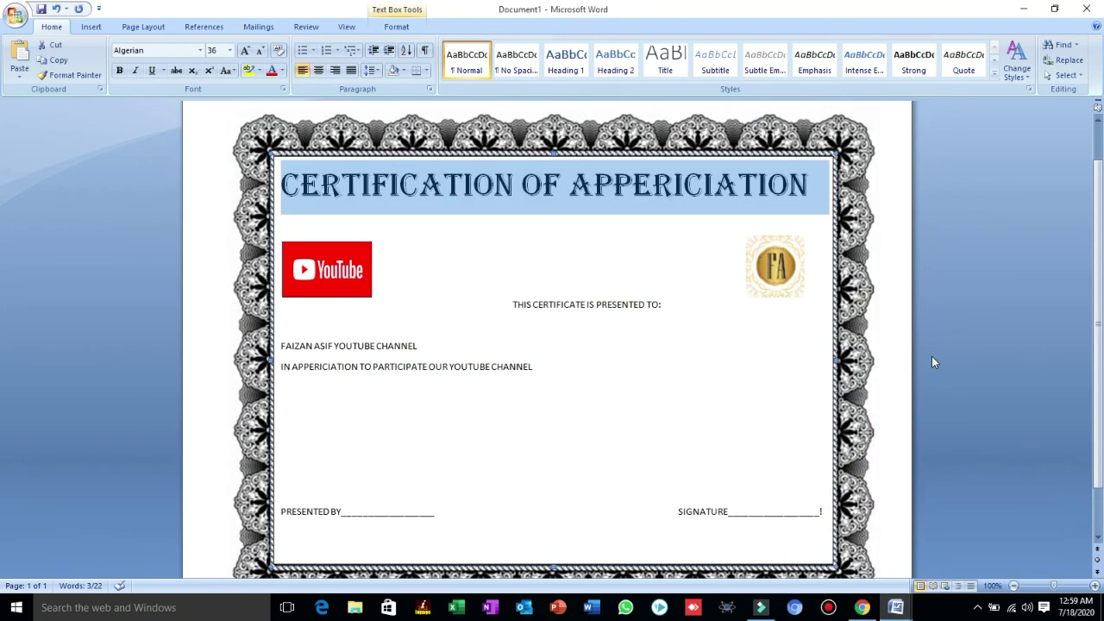
left_click(661, 300)
left_click_drag(665, 306, 512, 306)
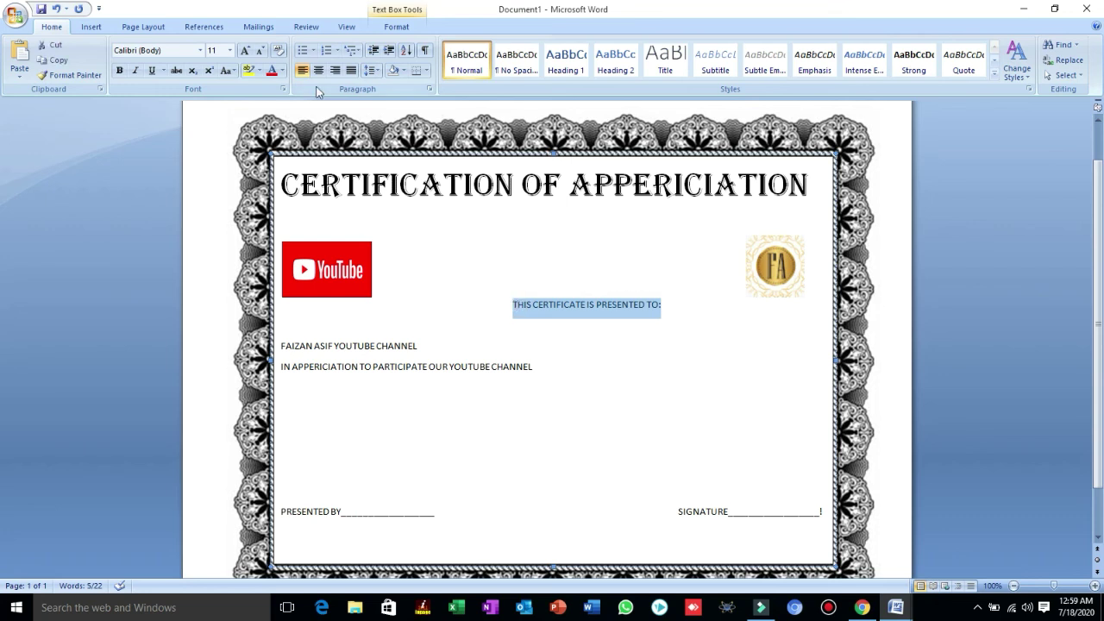
left_click(199, 51)
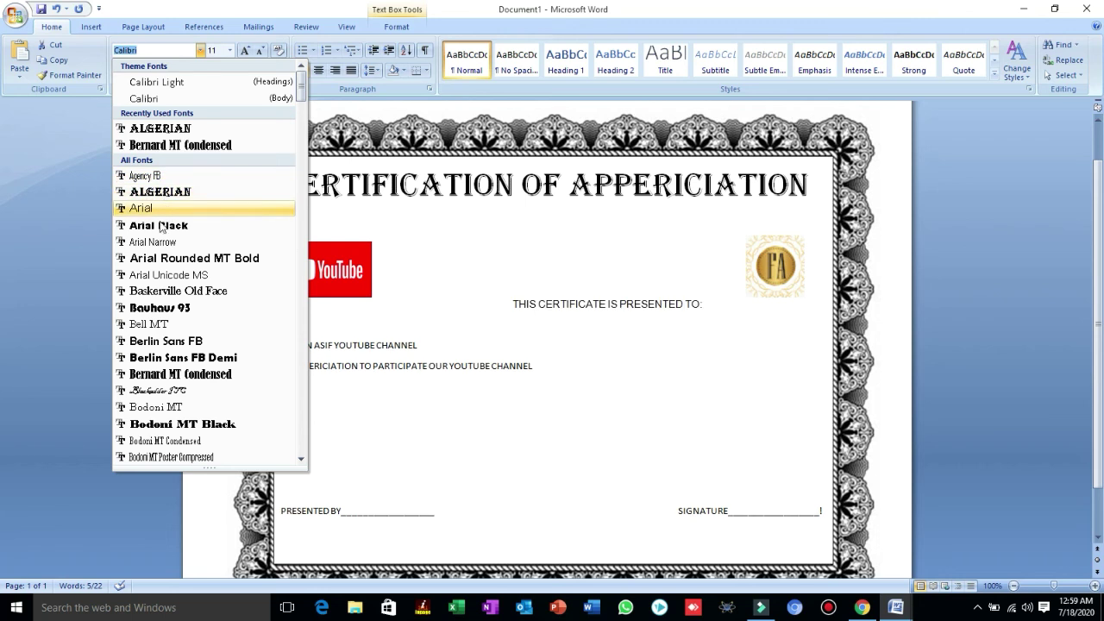
left_click(150, 259)
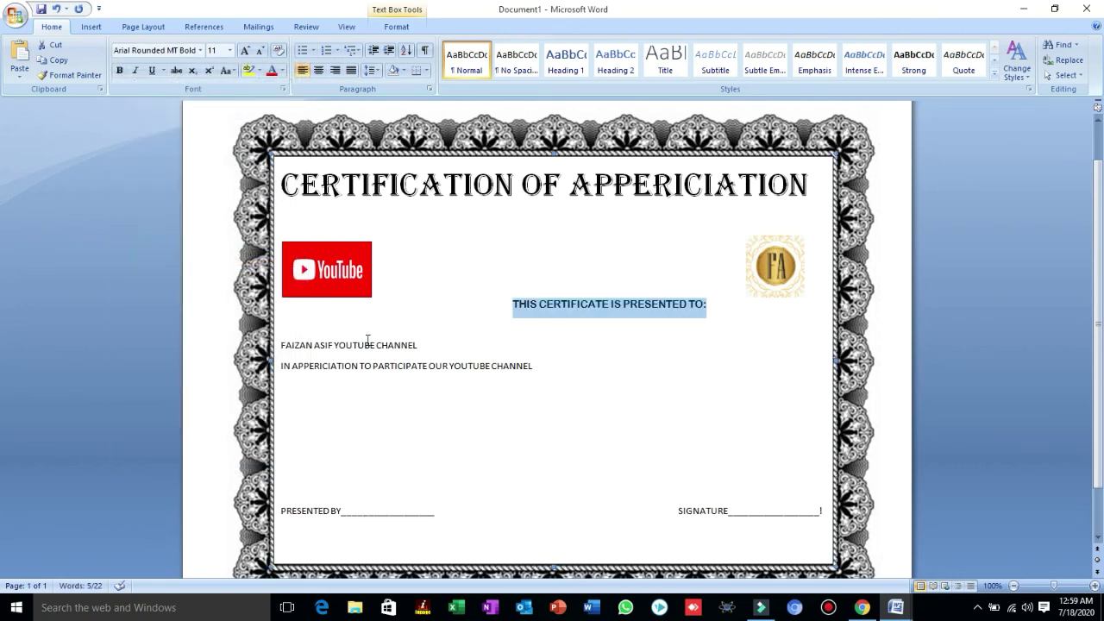
- Format the recipient channel name in Bernard MT Condensed at 16 pt and centre it on its line
left_click(433, 340)
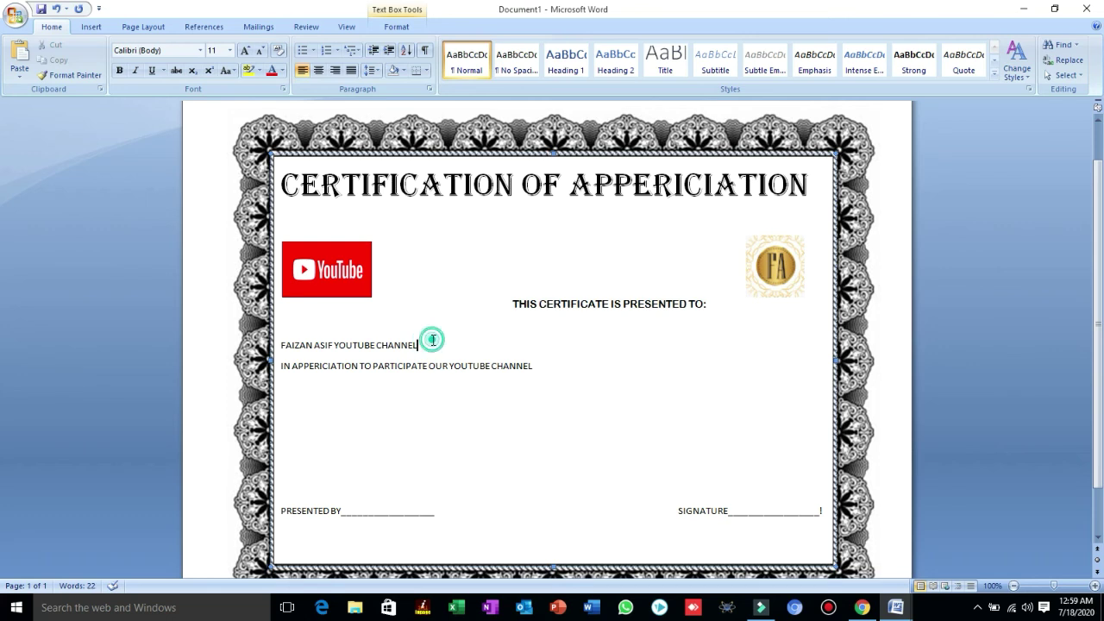
left_click_drag(433, 342, 283, 326)
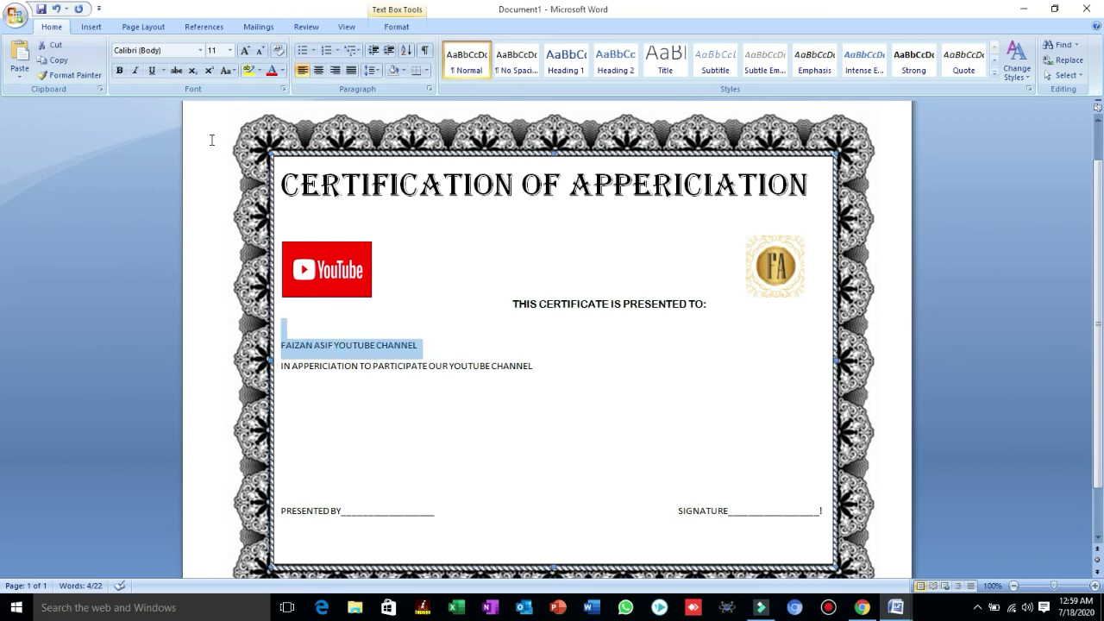
left_click(201, 50)
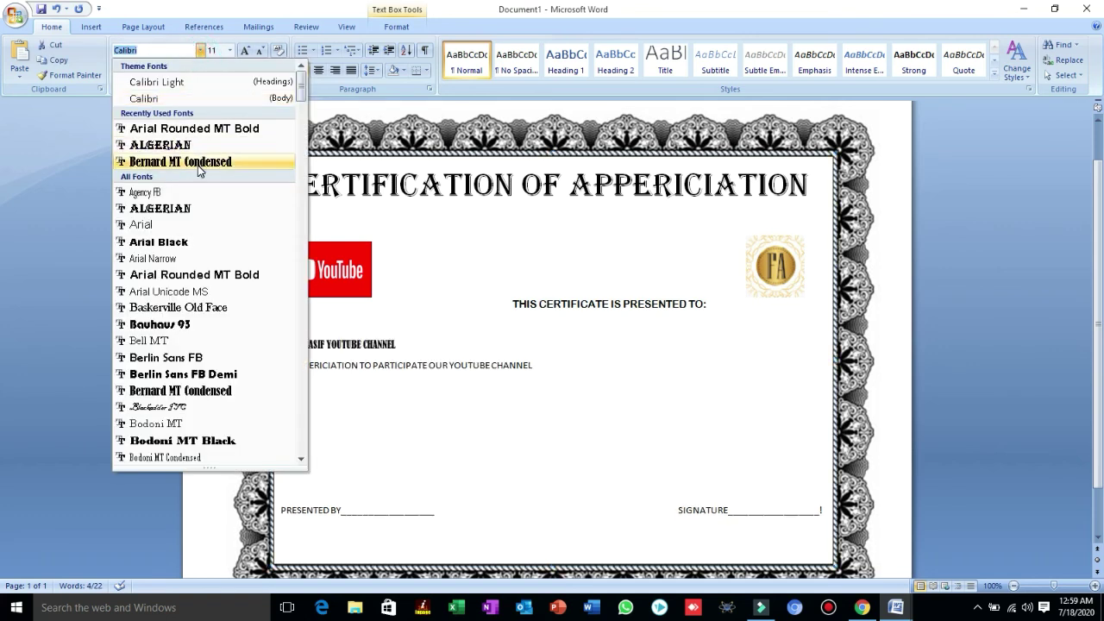
left_click(173, 390)
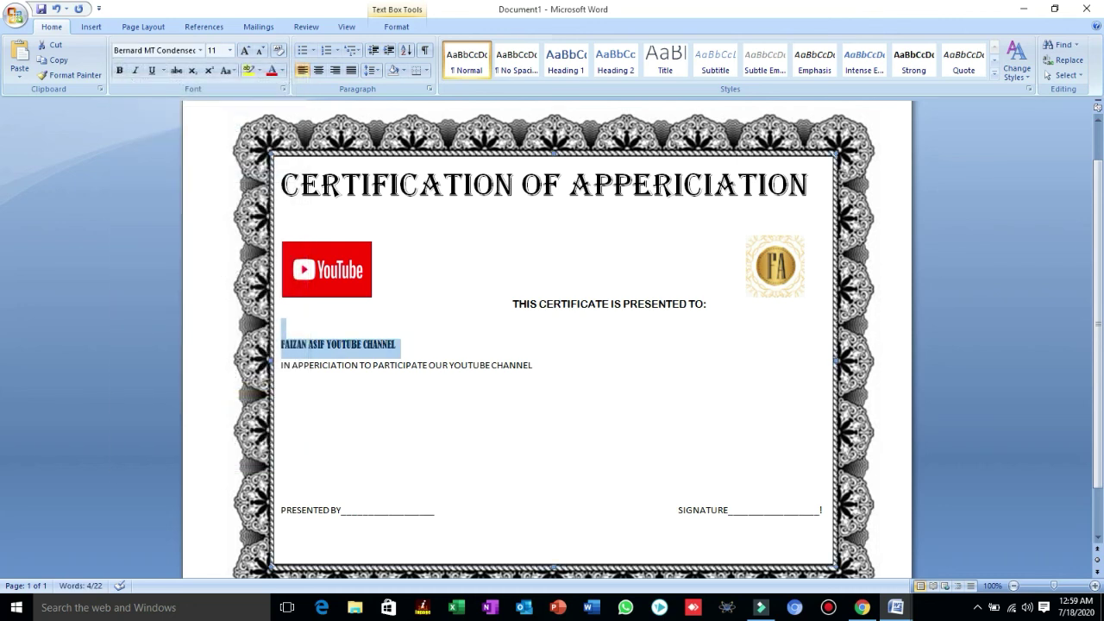
key("ctrl+e")
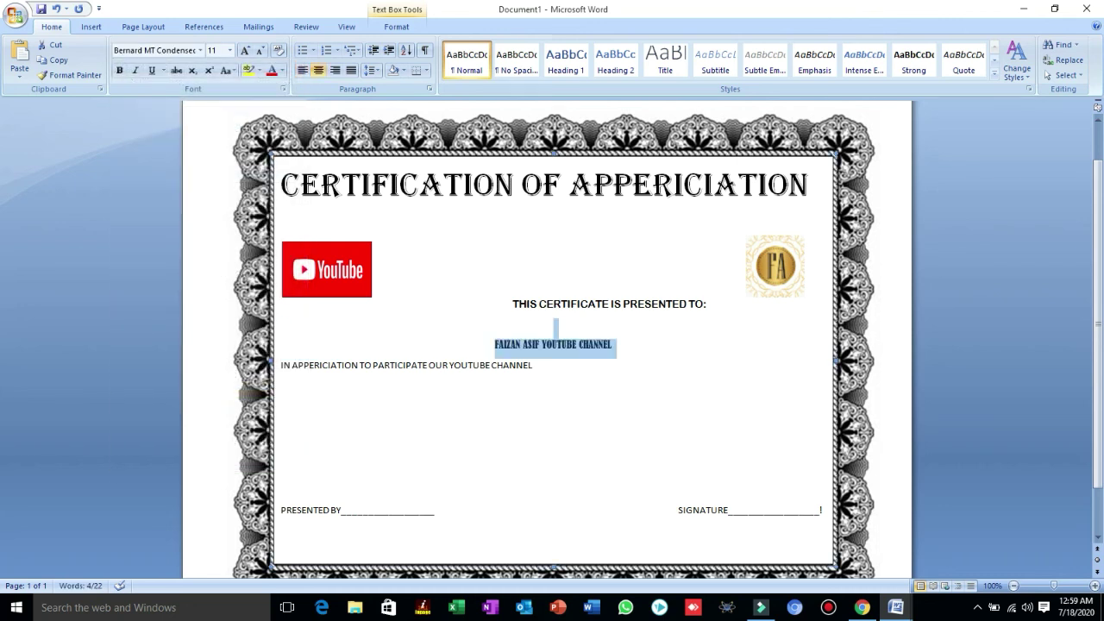
key("ctrl+shift+period")
key("ctrl+shift+period")
key("ctrl+shift+period")
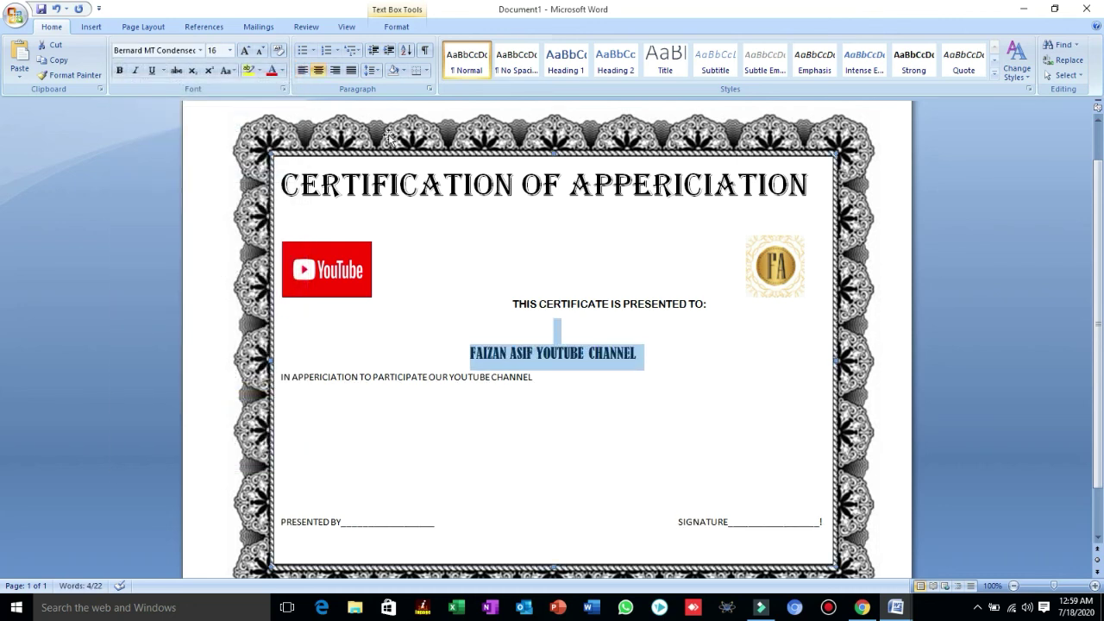
- Set the whole "THIS CERTIFICATE IS PRESENTED TO:" line to 16 pt, keeping its wording intact
left_click_drag(514, 300, 677, 322)
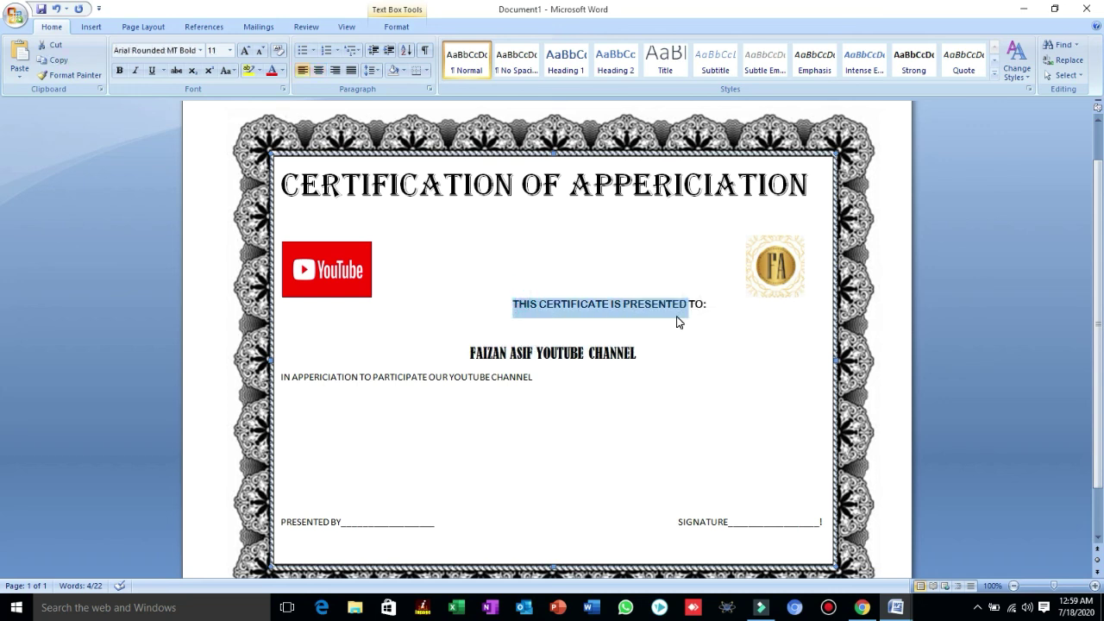
left_click(677, 317)
key("shift+Down")
key("Down")
key("Up")
key("shift+End")
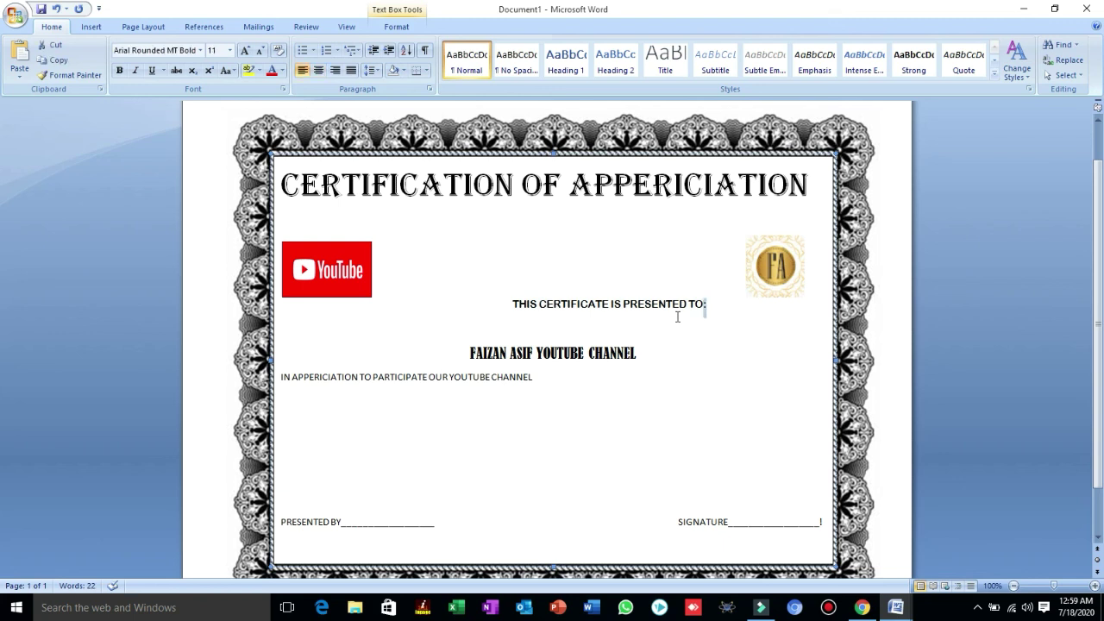
key("shift+Left")
key("shift+Left")
key("shift+Left")
key("shift+Left")
key("shift+Left")
key("shift+Left")
key("shift+Left")
key("shift+Left")
key("shift+Left")
key("shift+Left")
key("shift+Left")
key("shift+Left")
key("shift+Left")
key("shift+Left")
key("shift+Left")
key("shift+Left")
key("shift+Left")
key("shift+Left")
key("shift+Left")
key("shift+Left")
key("shift+Left")
key("ctrl+shift+period")
key("ctrl+shift+period")
key("ctrl+shift+period")
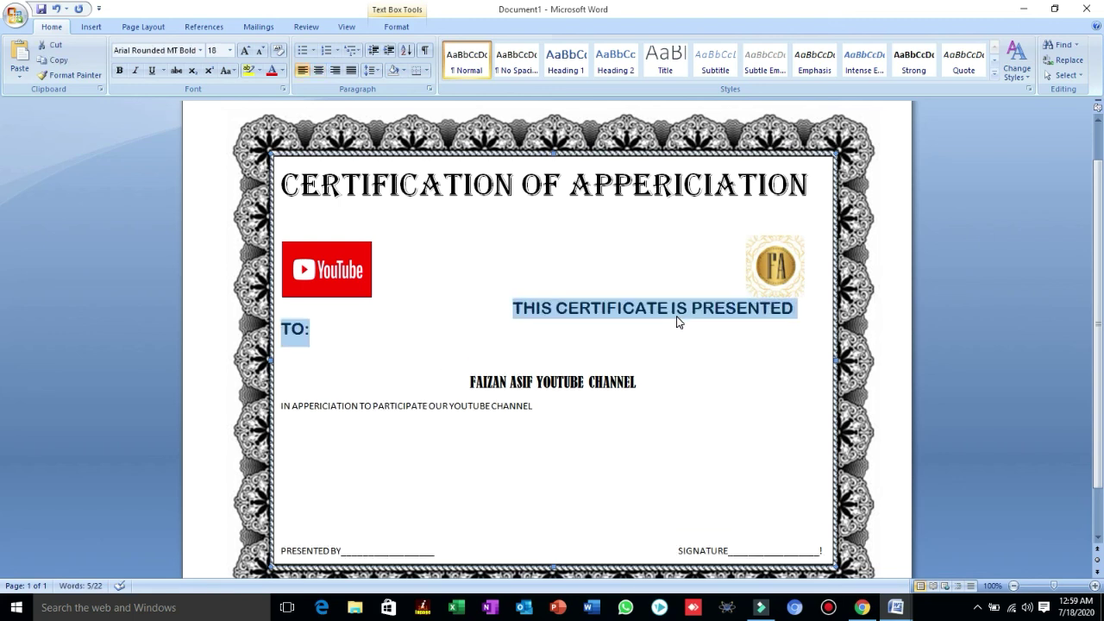
key("ctrl+shift+comma")
type("L")
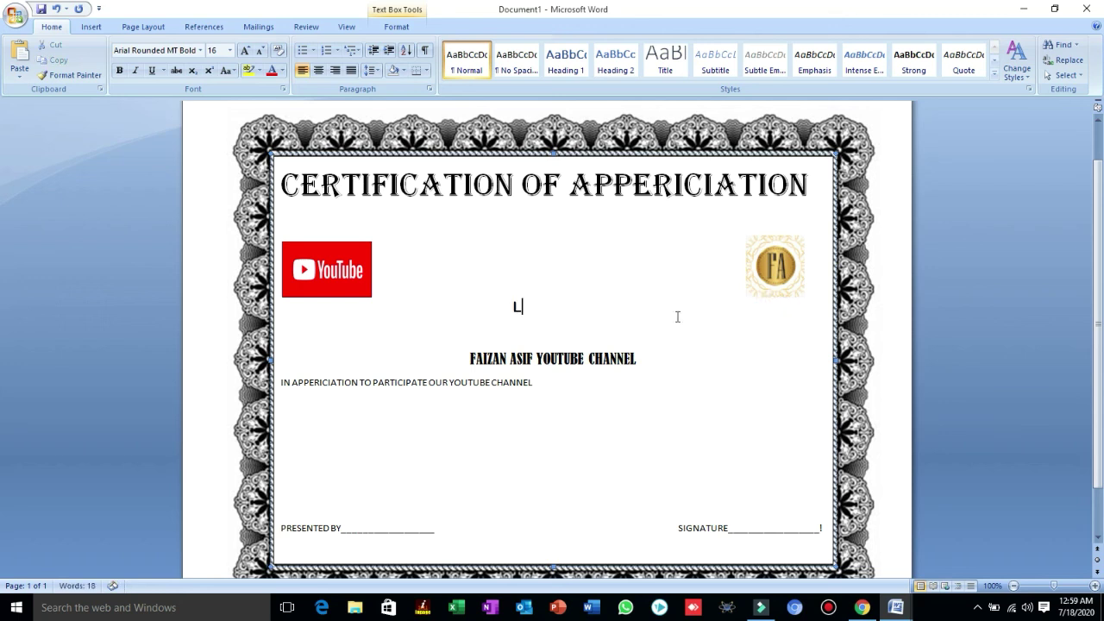
key("ctrl+z")
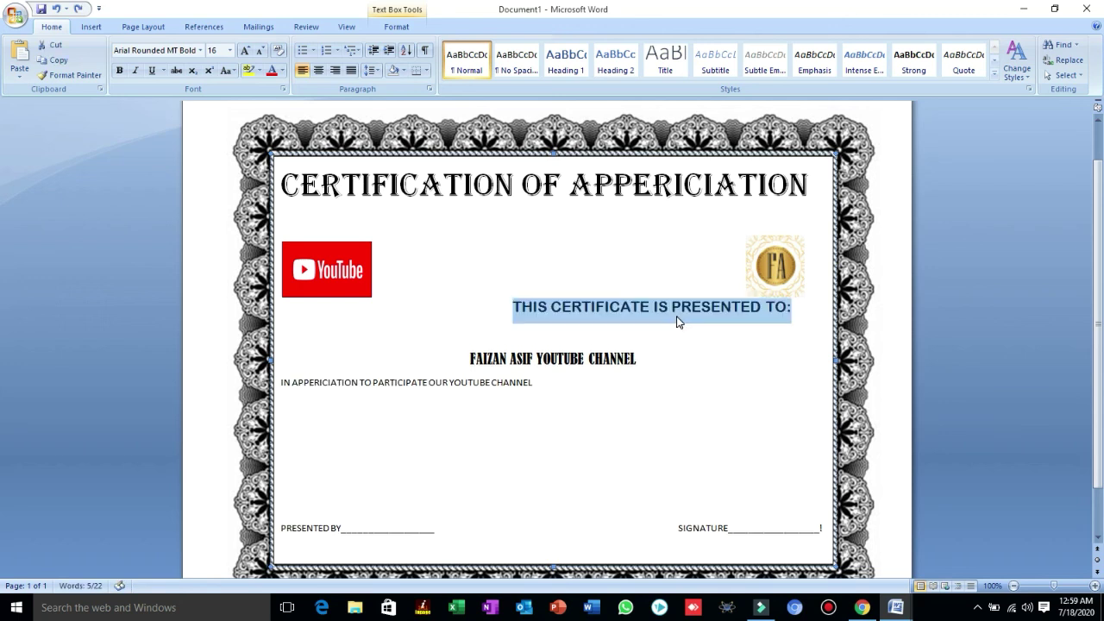
- Try right and centre alignment on the "THIS CERTIFICATE IS PRESENTED TO:" line
key("ctrl+r")
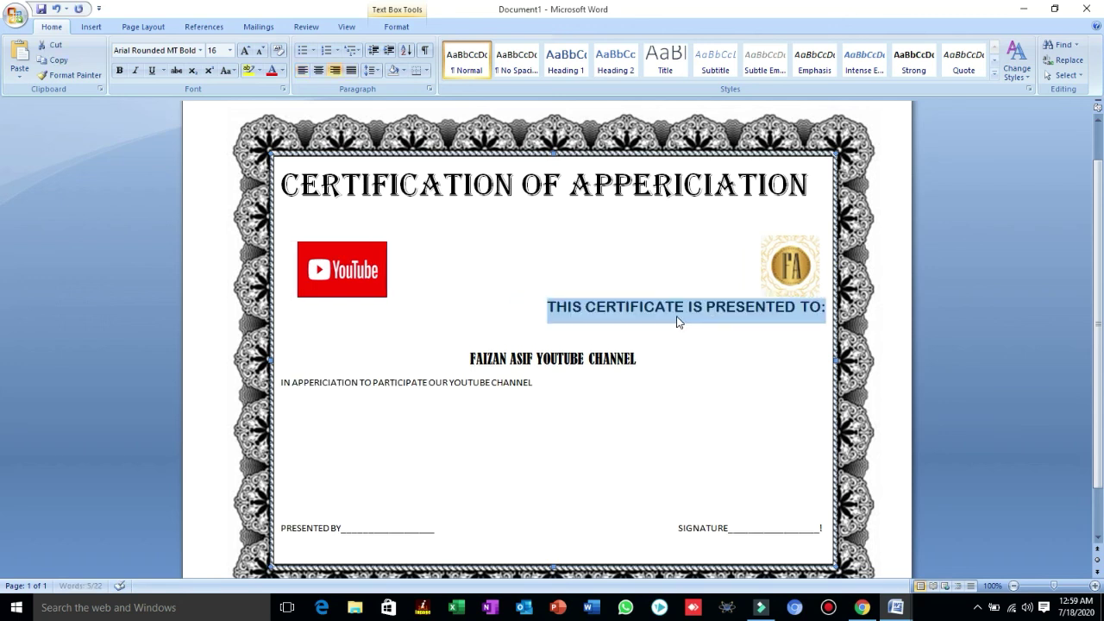
key("ctrl+e")
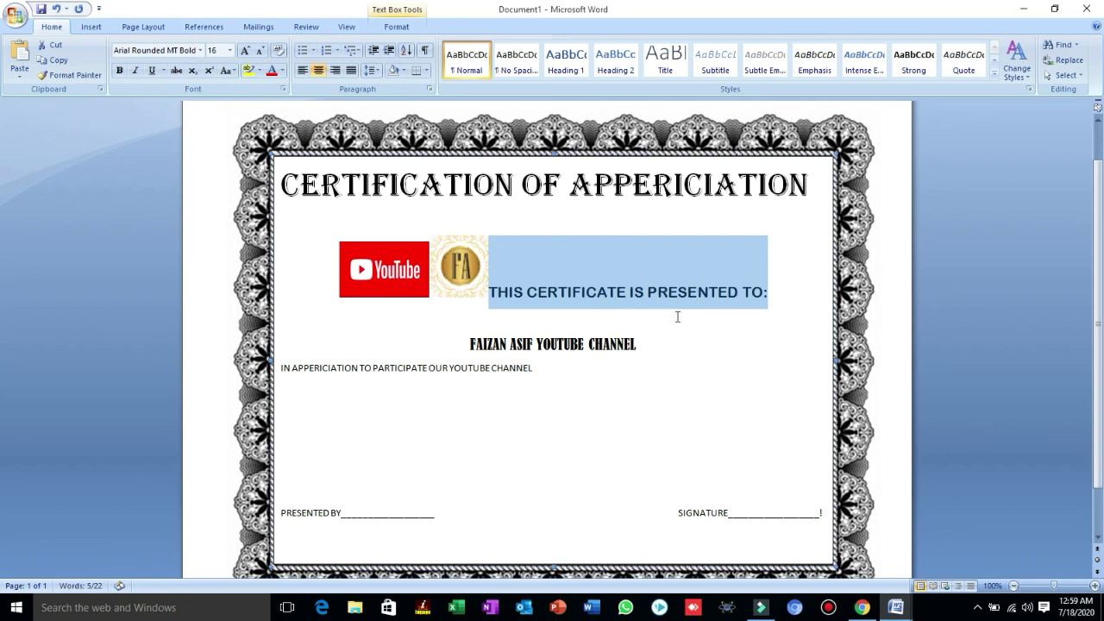
key("ctrl+r")
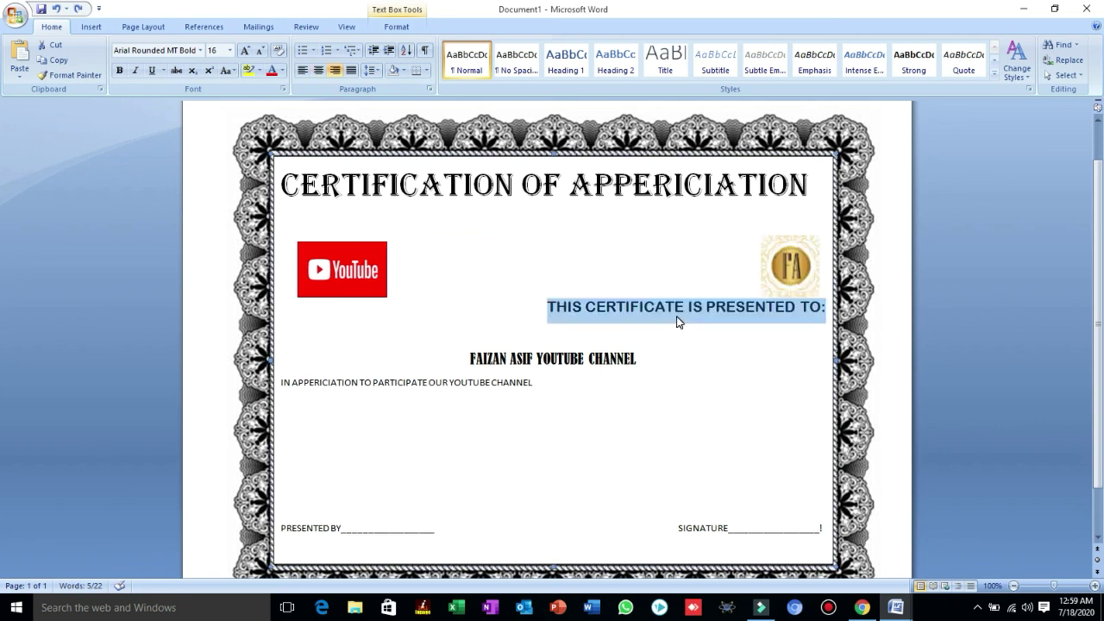
- Justify the presentation line's paragraph and remove some of the spacing before the text so it sits centrally above the channel name
key("ctrl+j")
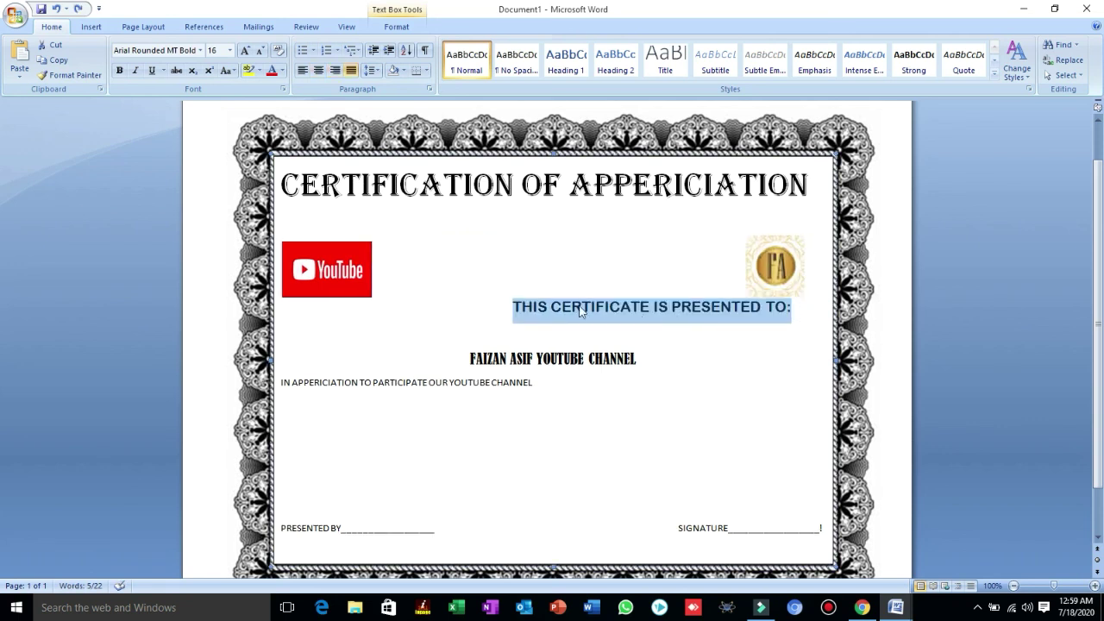
left_click(511, 307)
key("BackSpace")
key("BackSpace")
key("BackSpace")
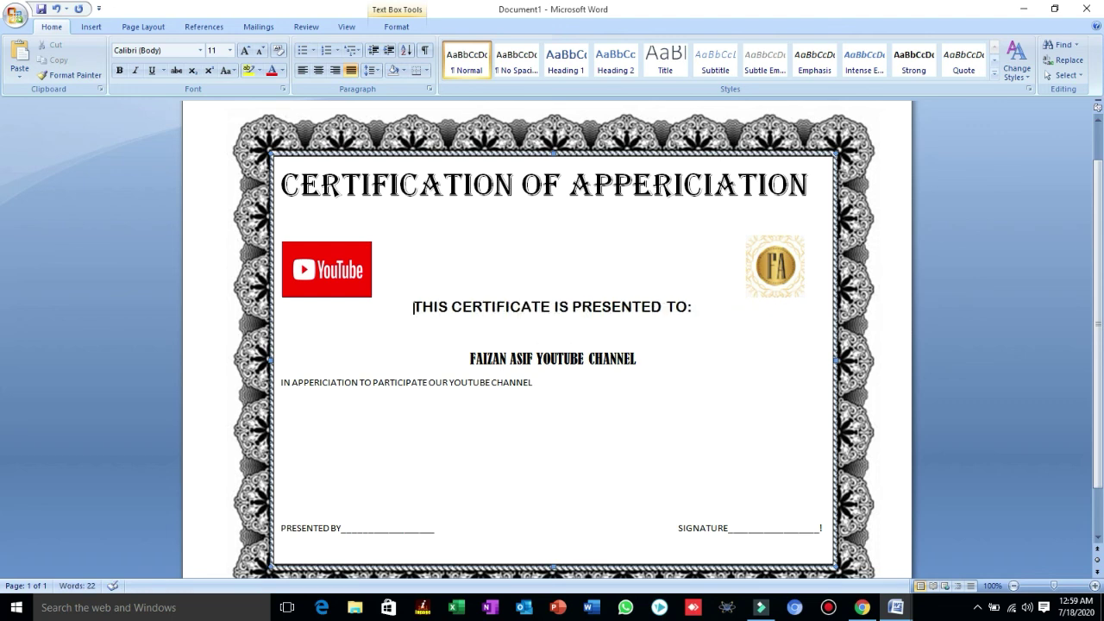
- Set the "IN APPERICIATION TO PARTICIPATE OUR YOUTUBE CHANNEL" line in the Baskerville Old Face font
left_click(554, 332)
left_click(412, 382)
left_click_drag(539, 386, 276, 376)
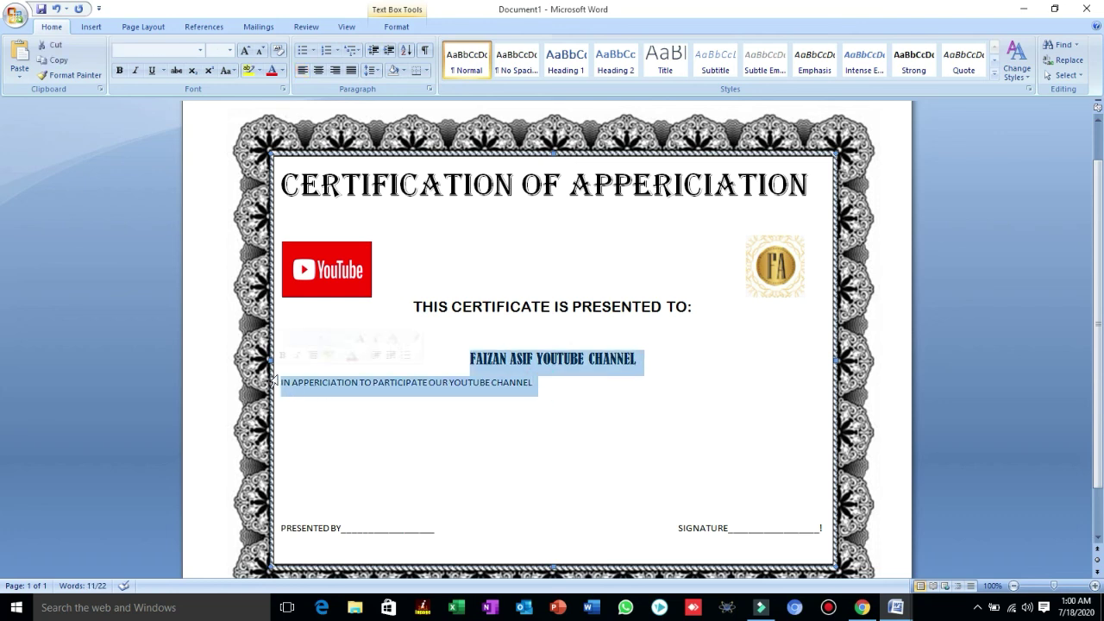
left_click(282, 382)
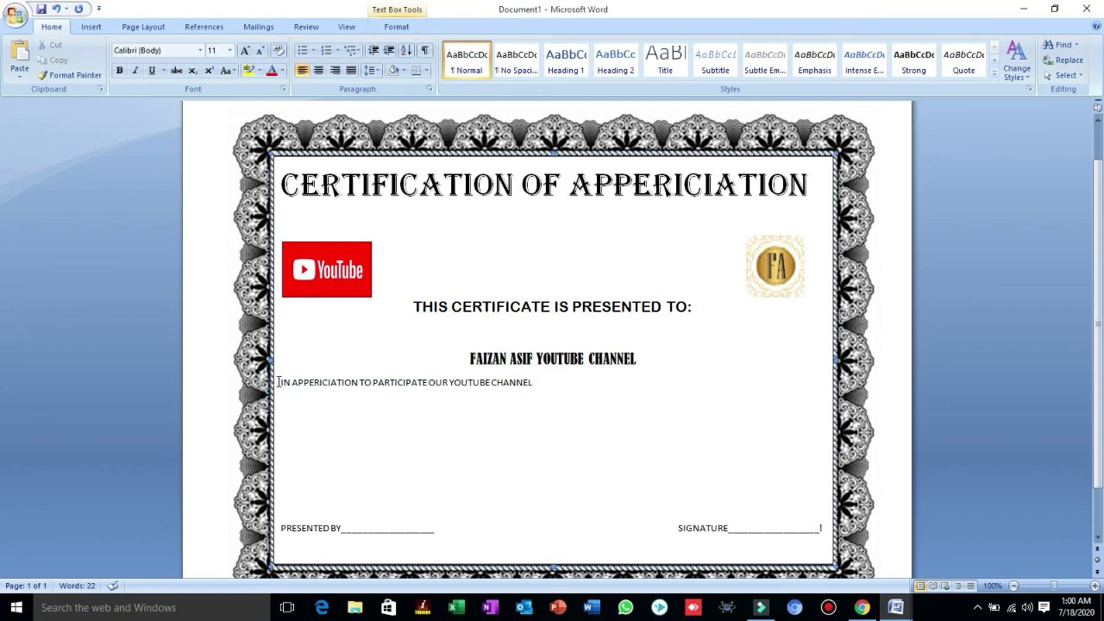
left_click_drag(279, 382, 458, 409)
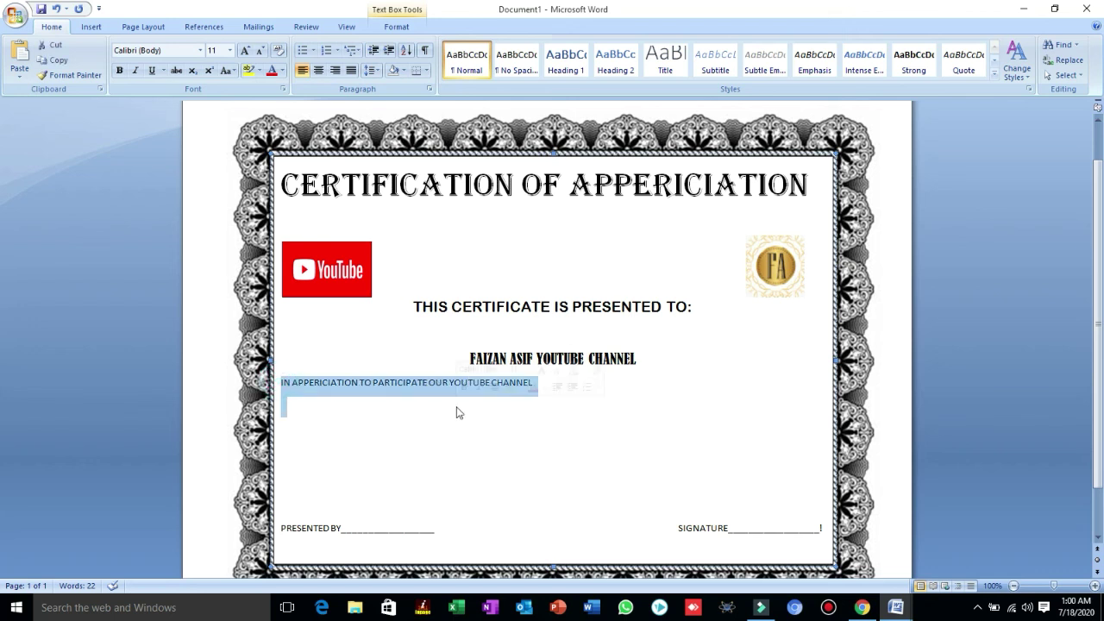
left_click(200, 50)
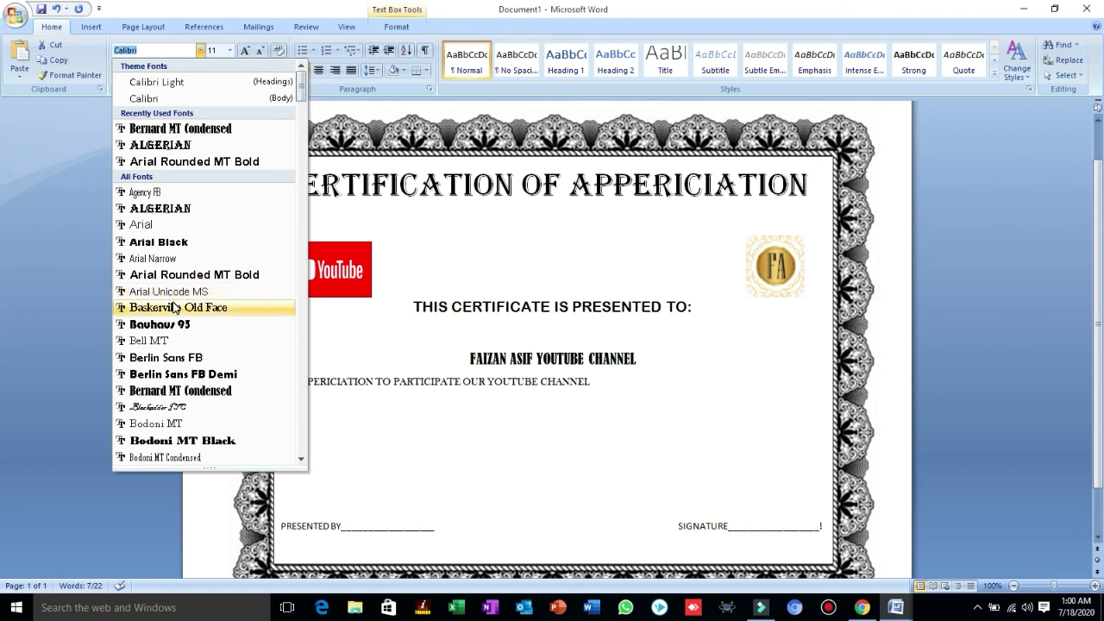
left_click(172, 307)
left_click(520, 470)
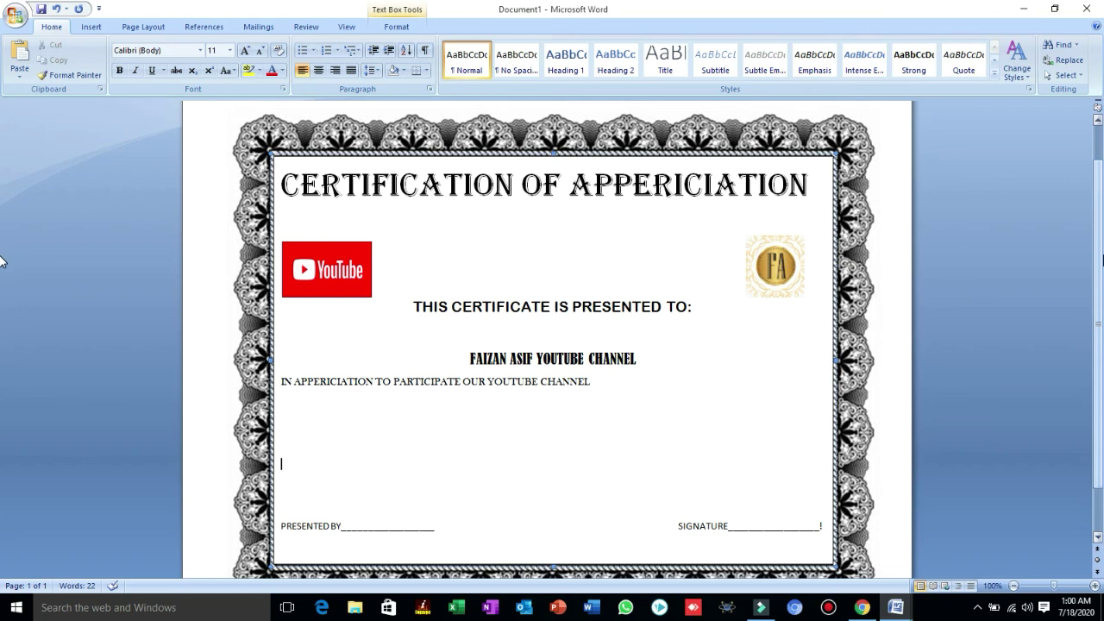
- Look over the whole certificate from the title to the signature line and switch to Filmora9
scroll(3, 261, "down", 1)
scroll(3, 259, "up", 2)
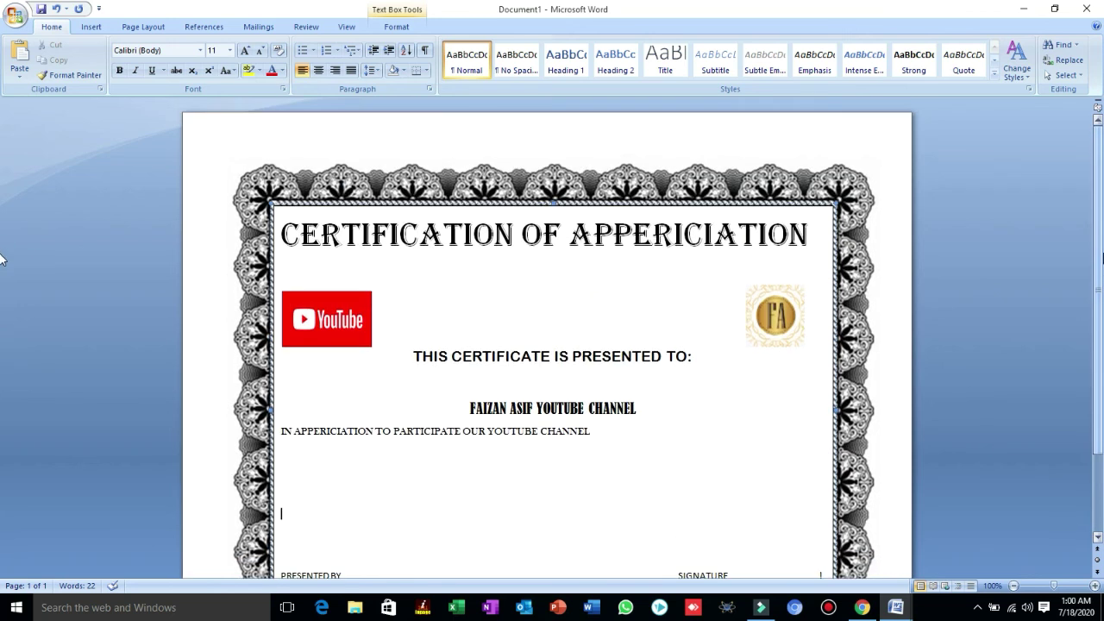
scroll(3, 258, "down", 2)
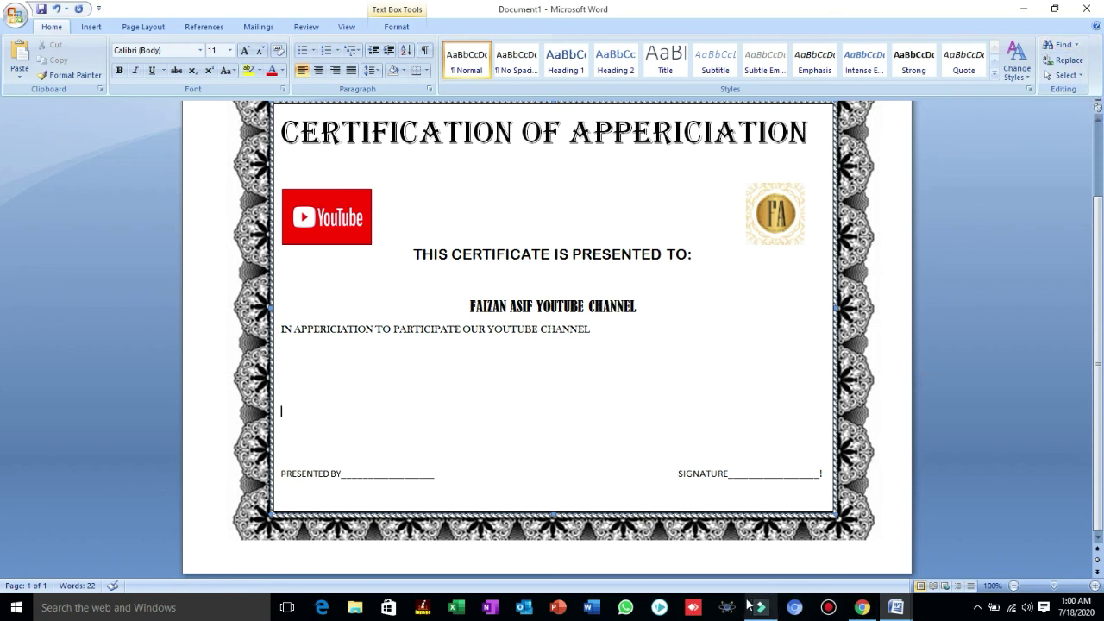
mouse_move(760, 607)
left_click(753, 563)
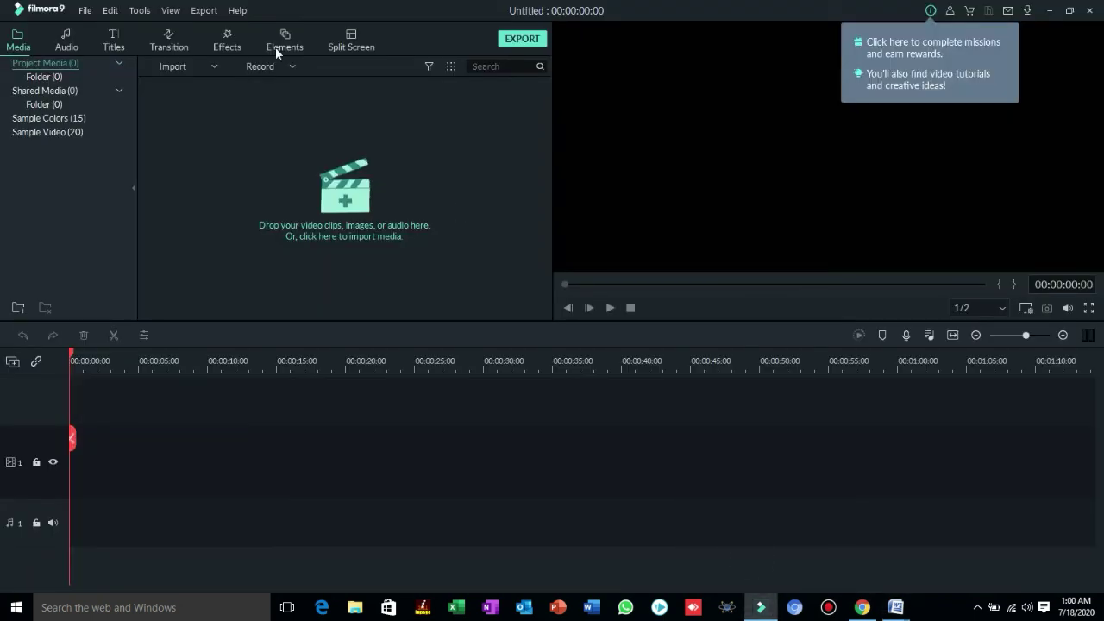